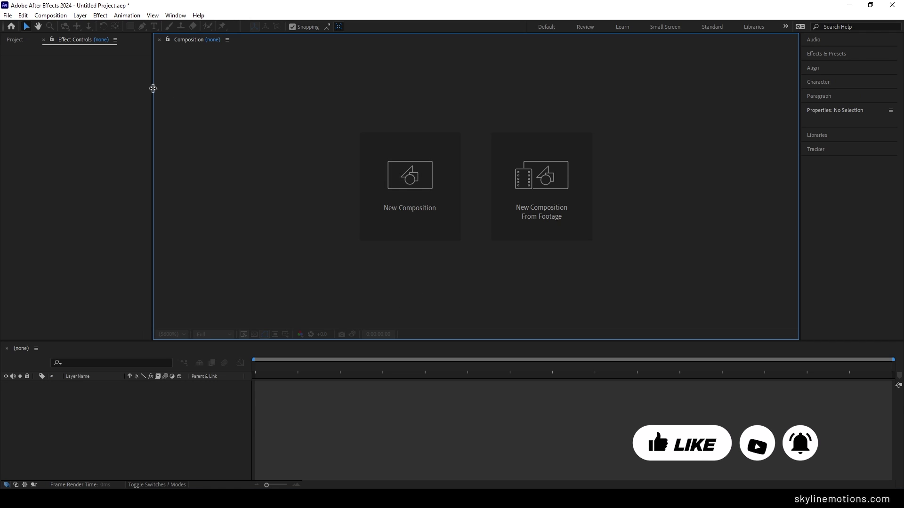
- Create a new composition named Slide 01 at 1920 x 1080 px, 60 fps, with a duration of 0:00:05:00
left_click(51, 15)
left_click(73, 27)
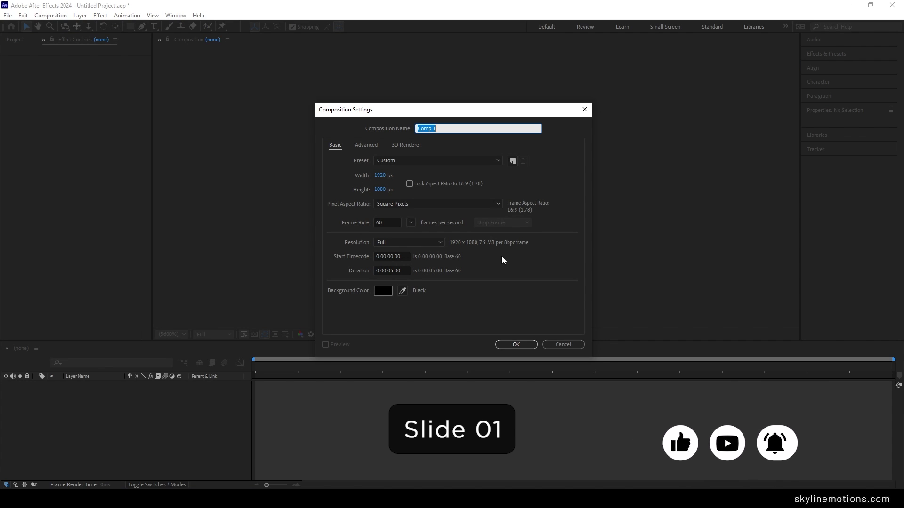
type("Slide 01")
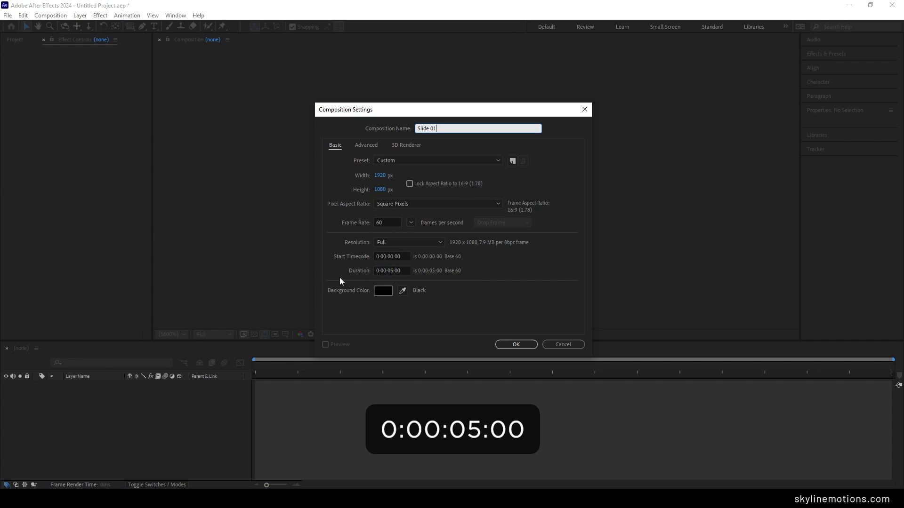
left_click(517, 344)
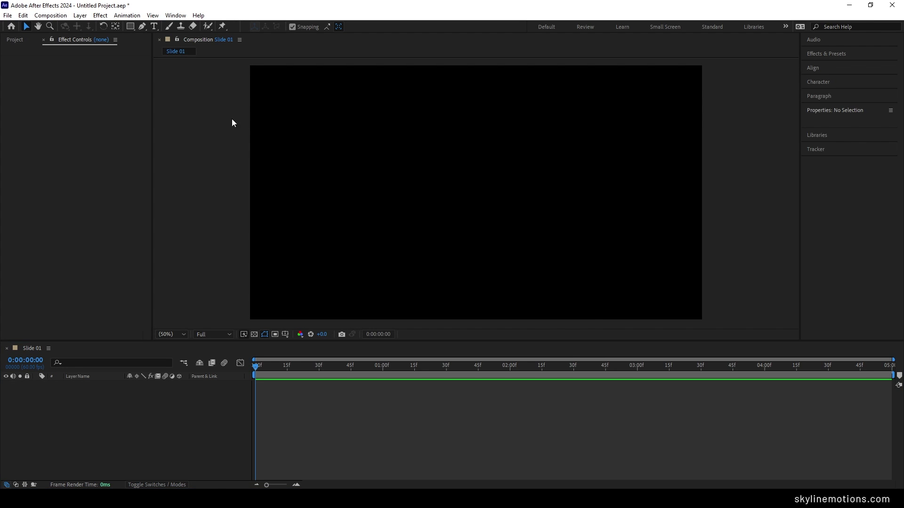
- With a solid white FFFFFF fill and no stroke, draw a circle about 2424 px in diameter that covers the whole composition
left_click(130, 27)
left_click_drag(130, 29, 169, 47)
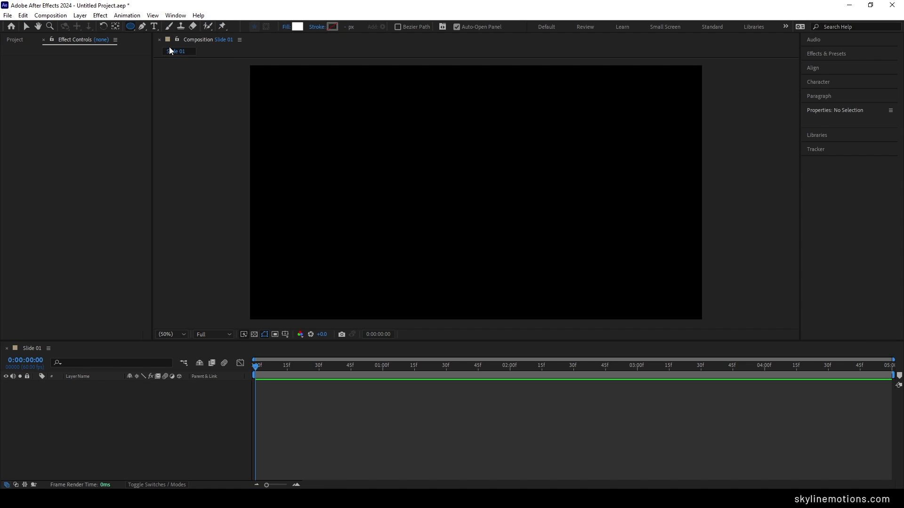
left_click(286, 27)
left_click(437, 277)
left_click(297, 26)
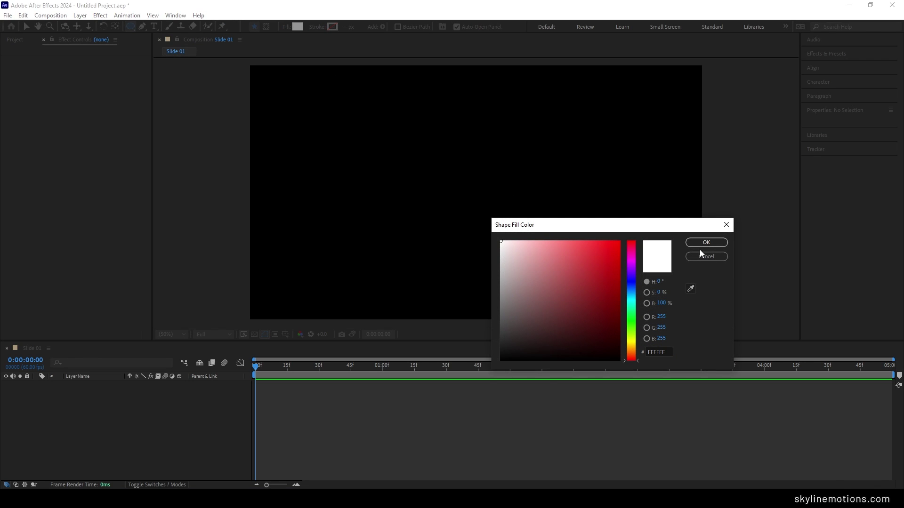
left_click(706, 242)
left_click(316, 27)
left_click(405, 224)
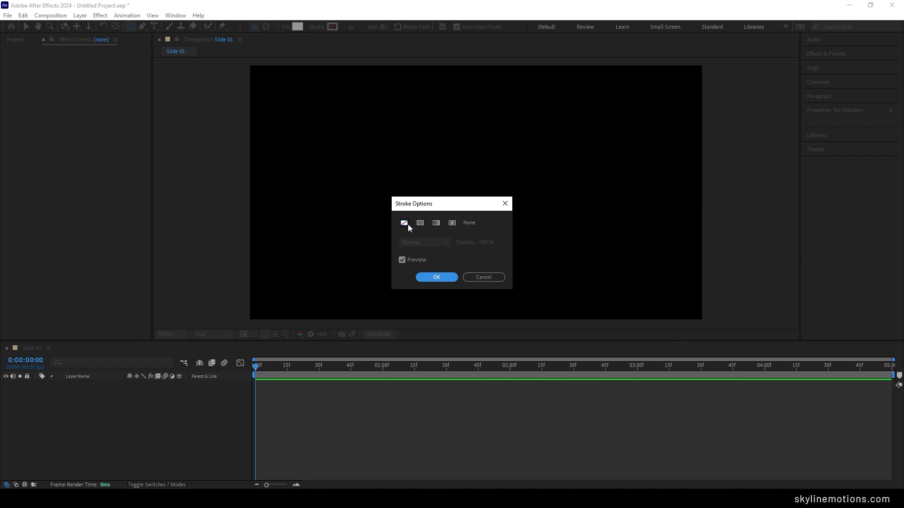
left_click(437, 277)
left_click_drag(466, 200, 751, 262)
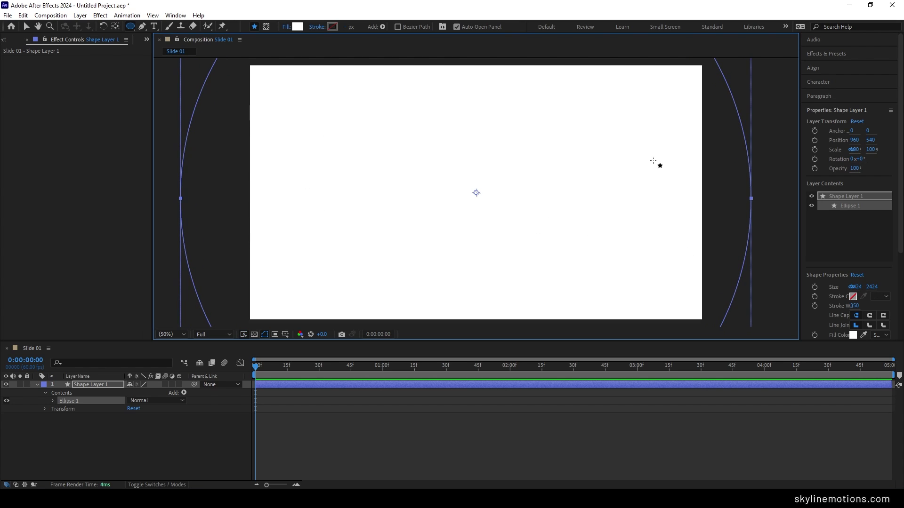
- Align the circle horizontally and vertically to the center of the composition
left_click(27, 27)
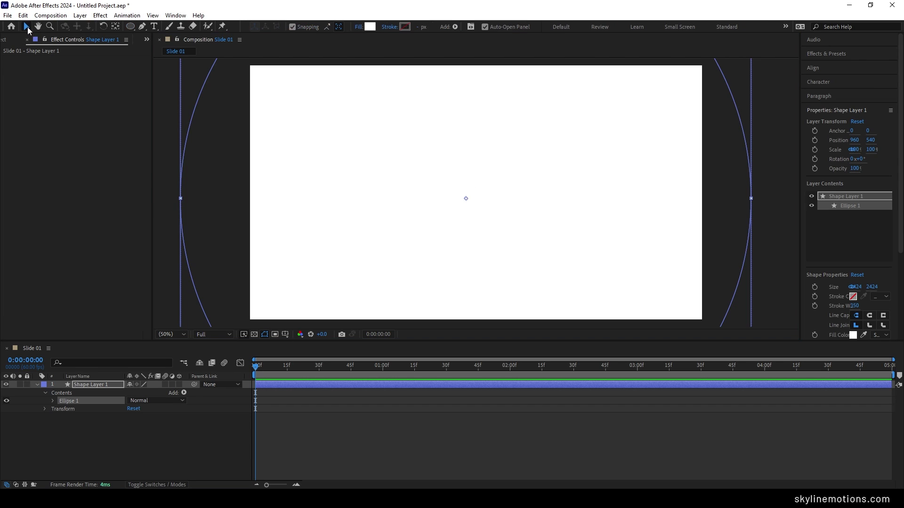
left_click(818, 71)
left_click(825, 91)
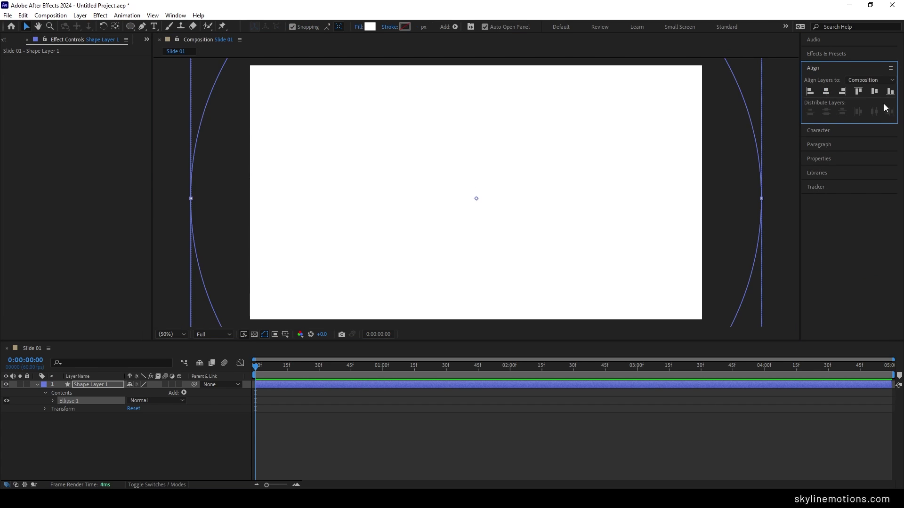
left_click(874, 91)
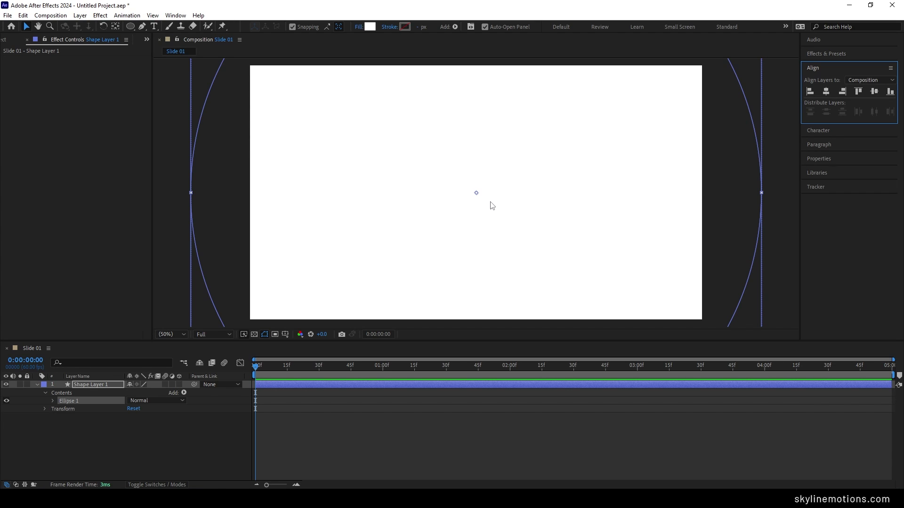
- Center the anchor point of the circle's shape layer within the layer's content
left_click(88, 385)
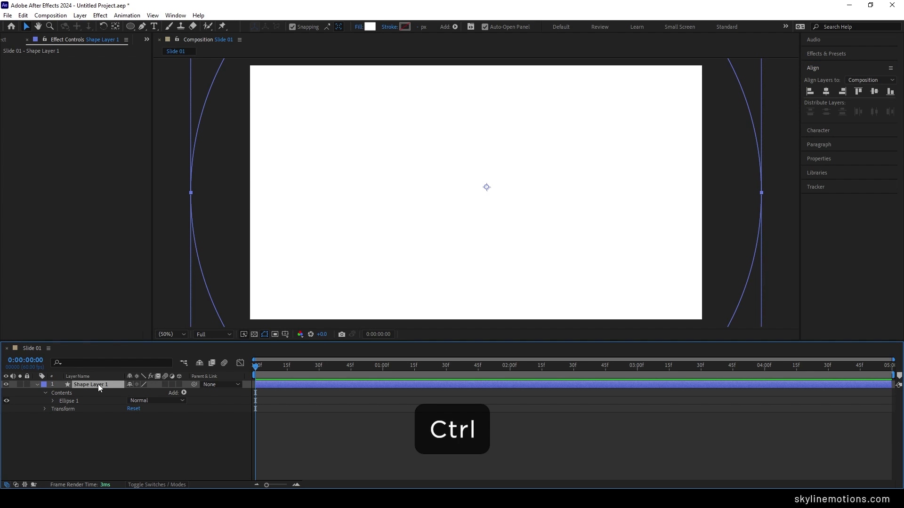
left_click(115, 26)
key("ctrl+alt+Home")
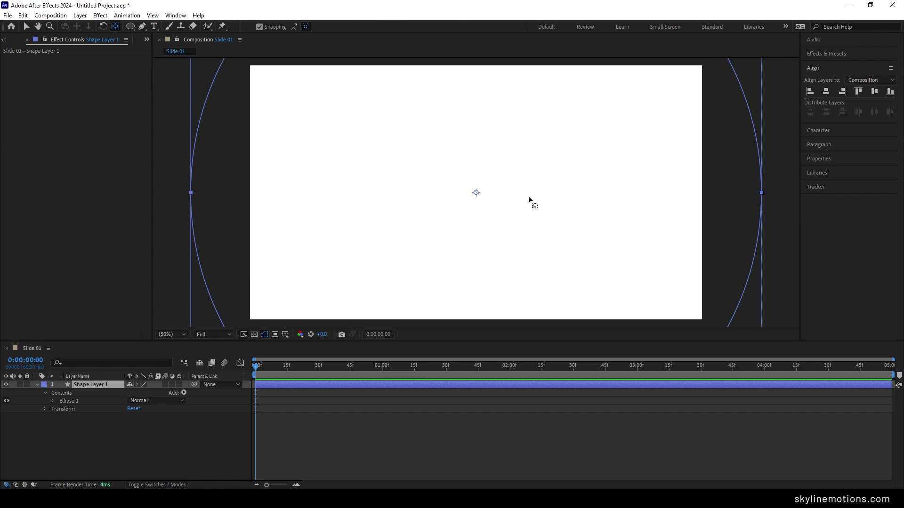
- Rename the shape layer as Circle
right_click(88, 385)
left_click(144, 357)
type("Circle")
key("Return")
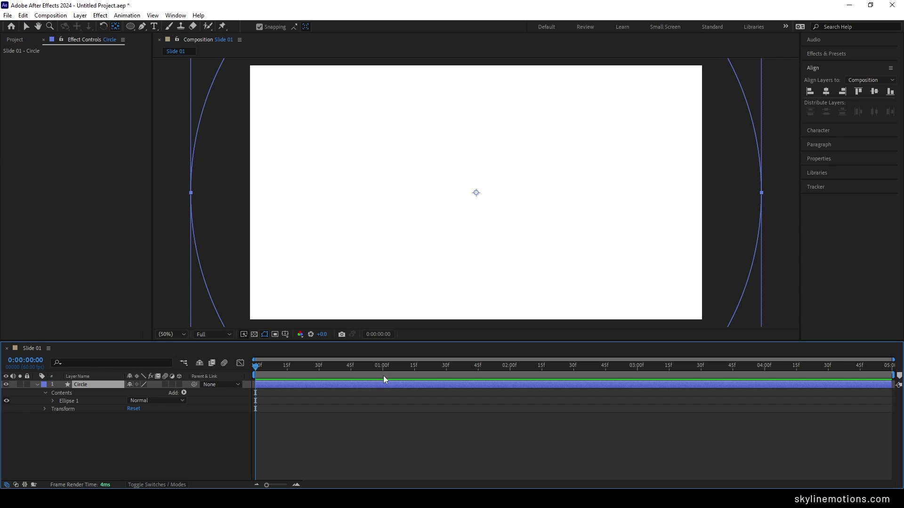
- Add a Scale keyframe of 100% to the Circle layer at 0:00:01:15
left_click_drag(382, 369, 415, 375)
key("s")
key("s")
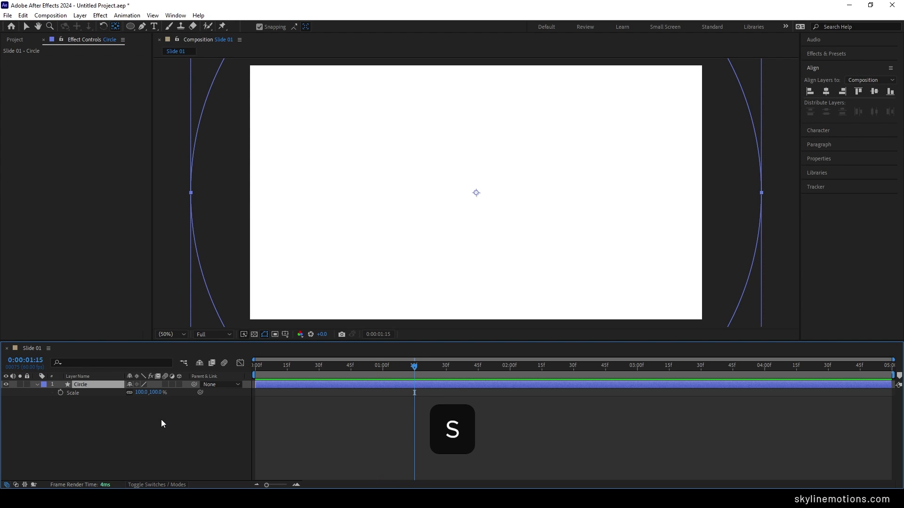
left_click(61, 392)
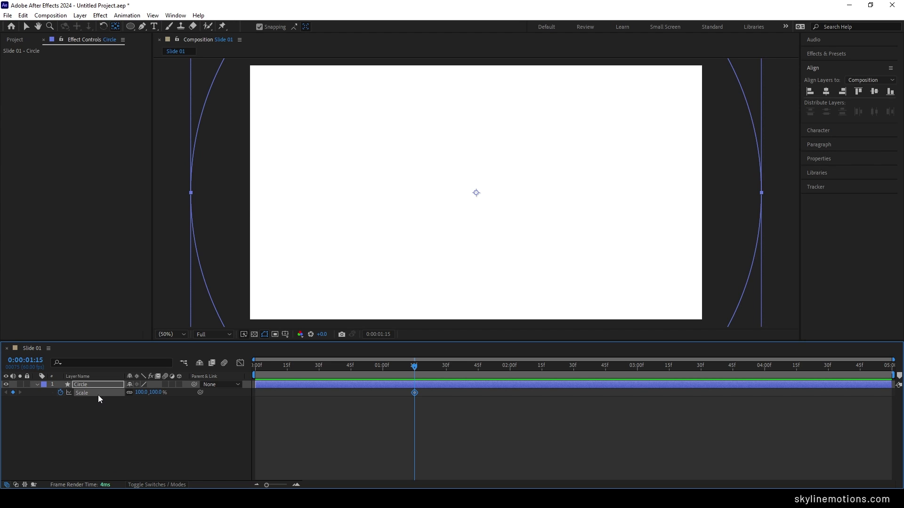
- Set the Circle layer's Scale to 0% at the first frame and play the animation
left_click_drag(413, 368, 240, 375)
left_click(156, 393)
type("0")
key("Return")
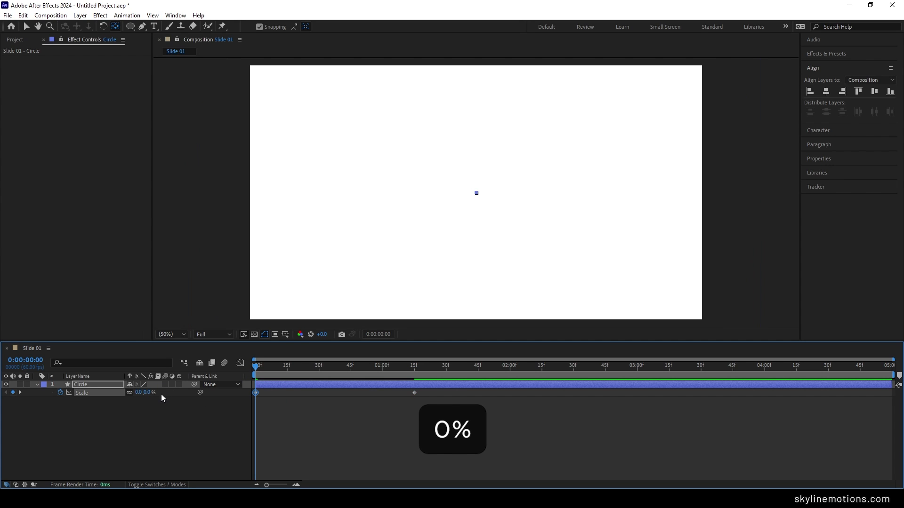
key("space")
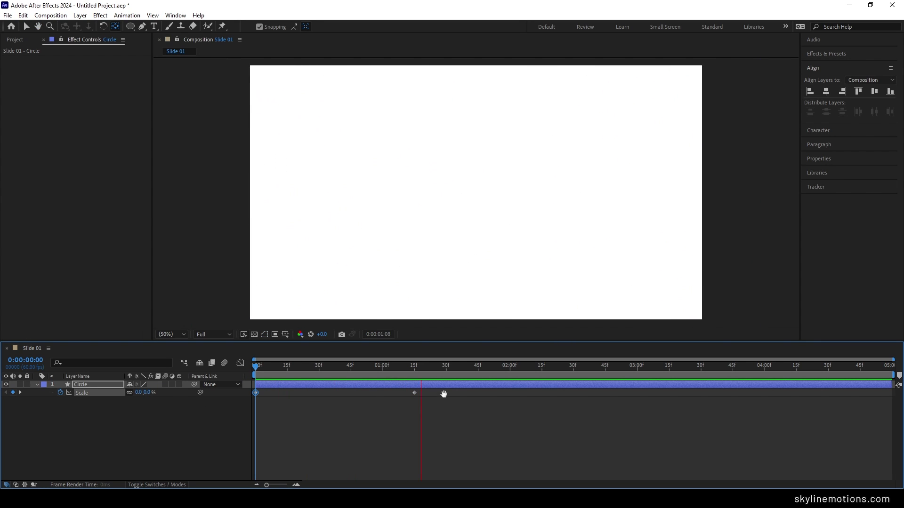
- Apply Easy Ease to both Scale keyframes of the Circle layer
left_click_drag(444, 391, 284, 405)
key("F9")
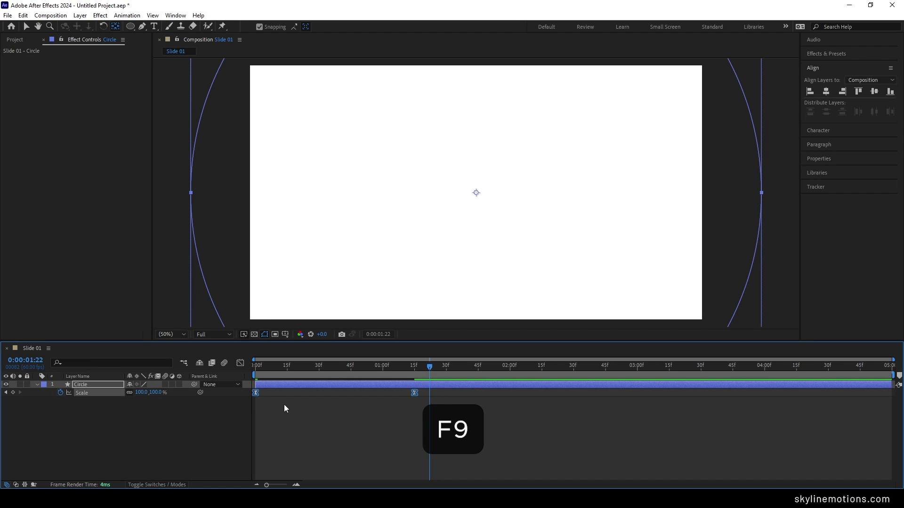
right_click(415, 394)
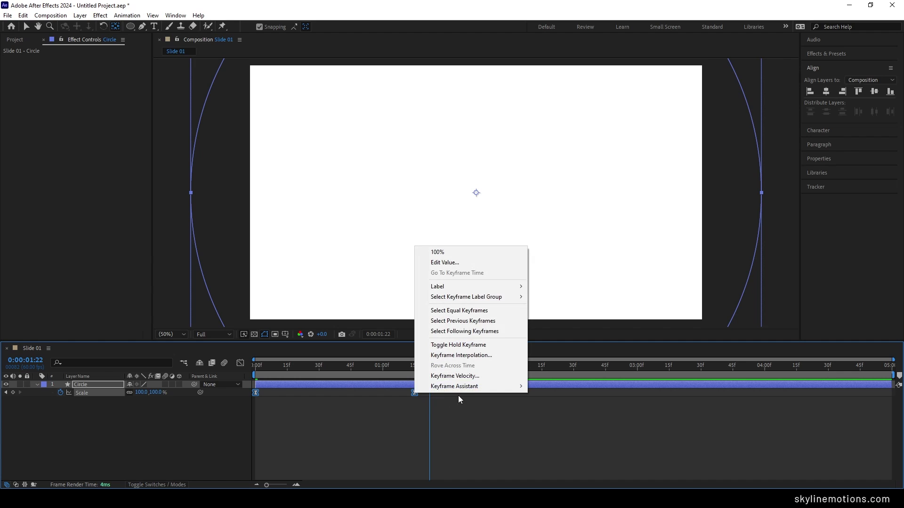
mouse_move(464, 393)
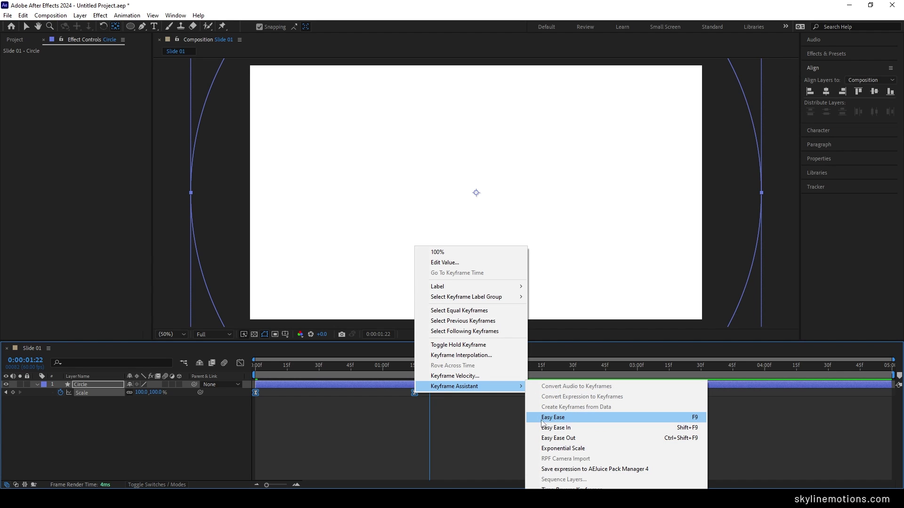
left_click(455, 416)
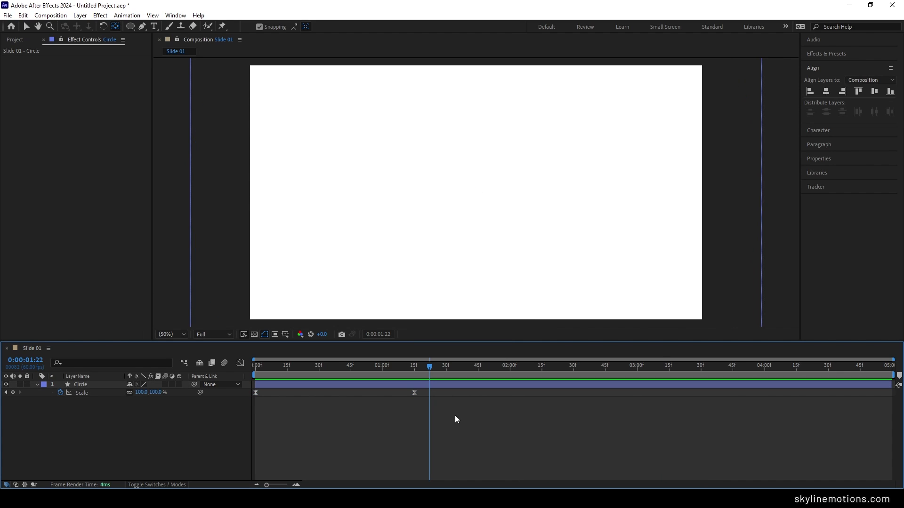
- Reshape the Scale speed graph by lengthening the last keyframe's ease handle, giving an early speed peak and a long slowdown
left_click_drag(422, 391, 252, 402)
left_click(244, 367)
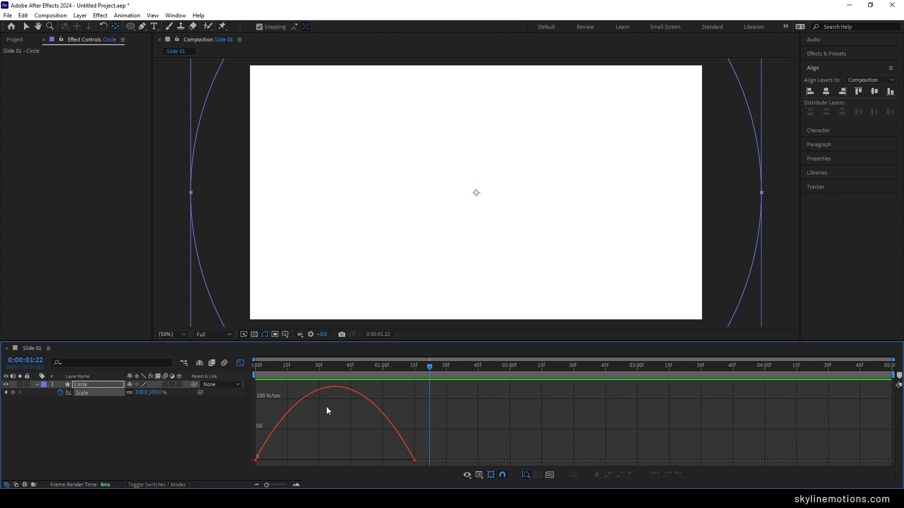
right_click(347, 441)
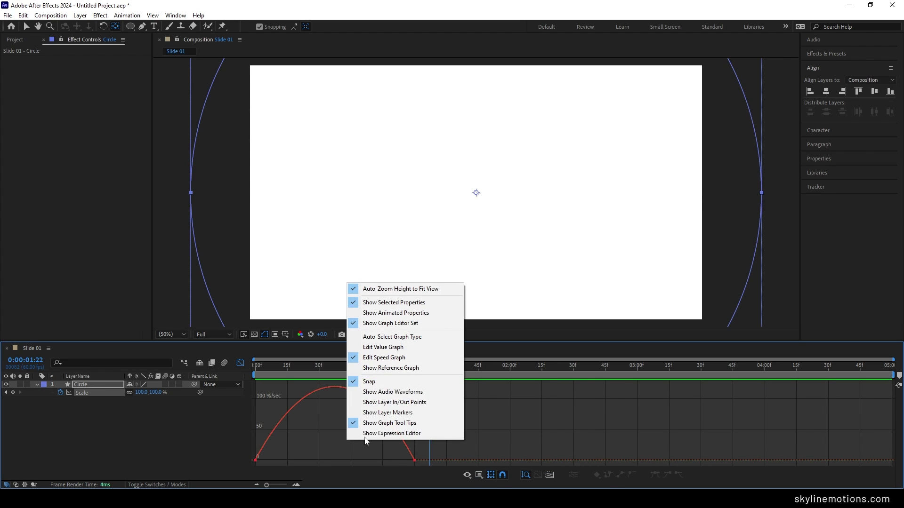
left_click(420, 450)
left_click(406, 463)
left_click_drag(388, 460, 323, 459)
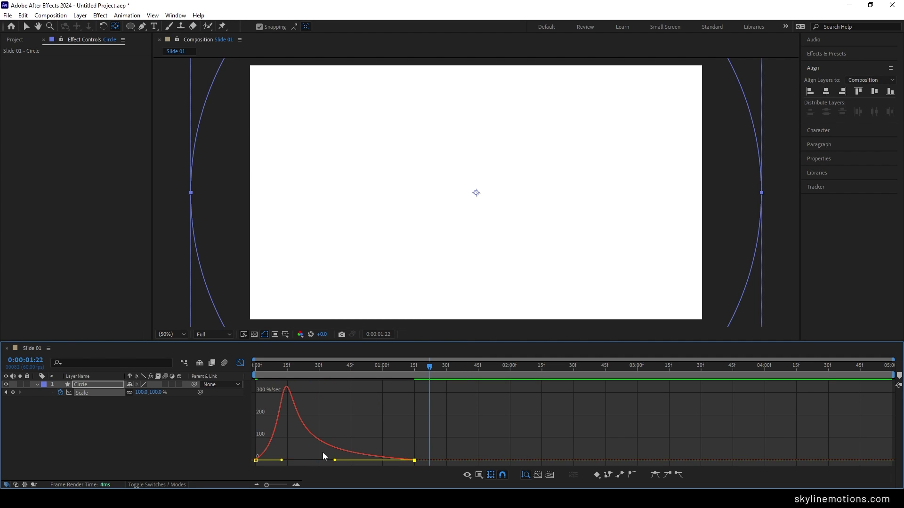
- Play the eased scale animation from the start, and return to the timeline with the Circle layer collapsed
key("Home")
key("space")
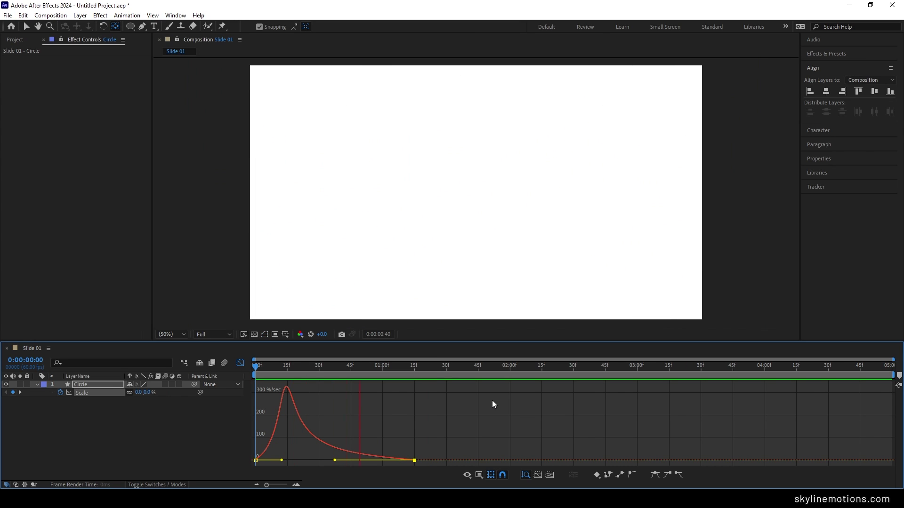
key("space")
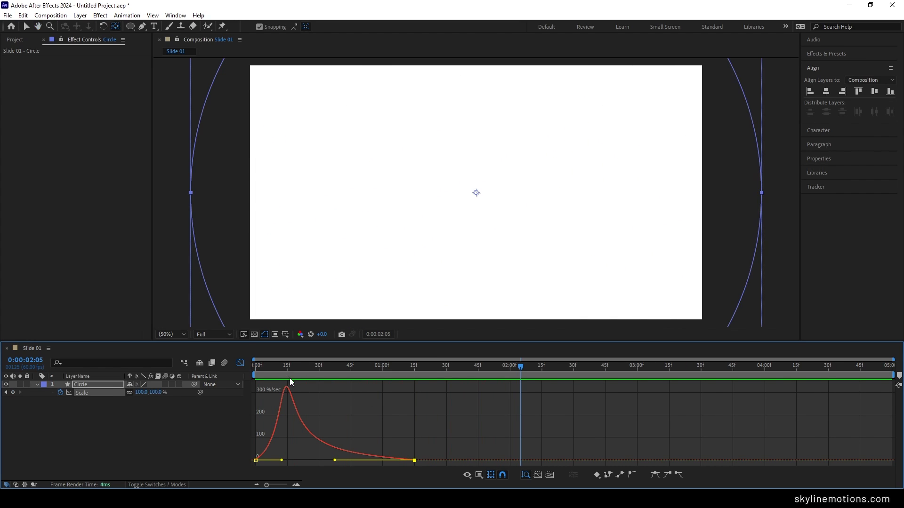
left_click(240, 364)
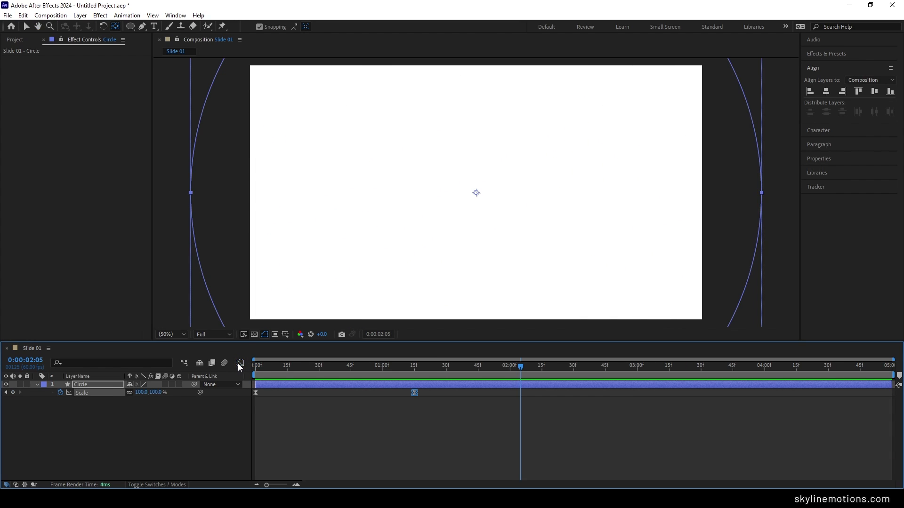
left_click(38, 383)
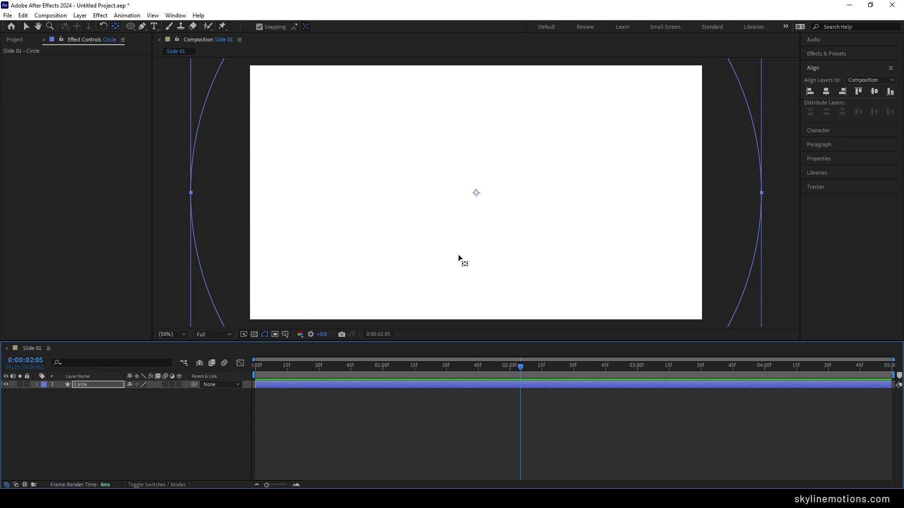
- Find the Gradient Ramp effect and apply it to the Circle layer
left_click(28, 29)
left_click(829, 54)
left_click(832, 64)
type("ramp")
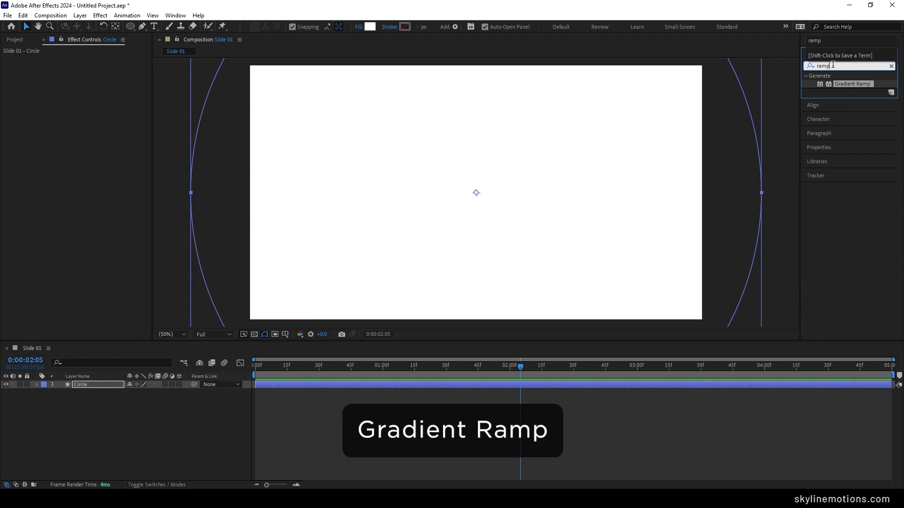
left_click(853, 83)
left_click_drag(852, 84, 493, 186)
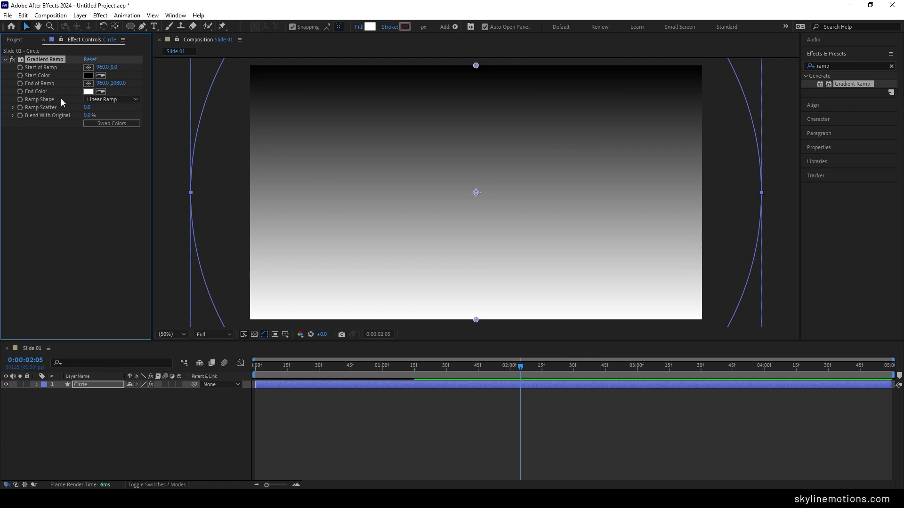
- Change the Gradient Ramp's shape to Radial Ramp and swap its start and end colors
left_click(122, 100)
left_click(123, 119)
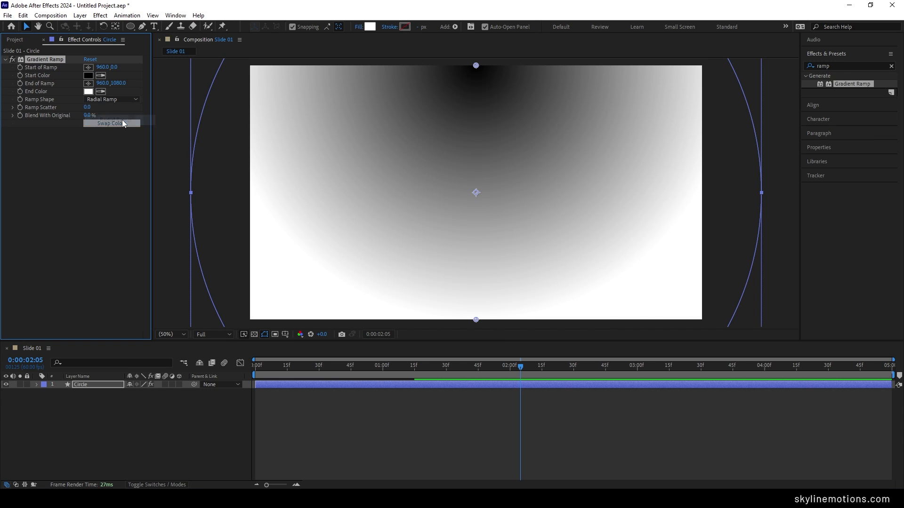
left_click(108, 124)
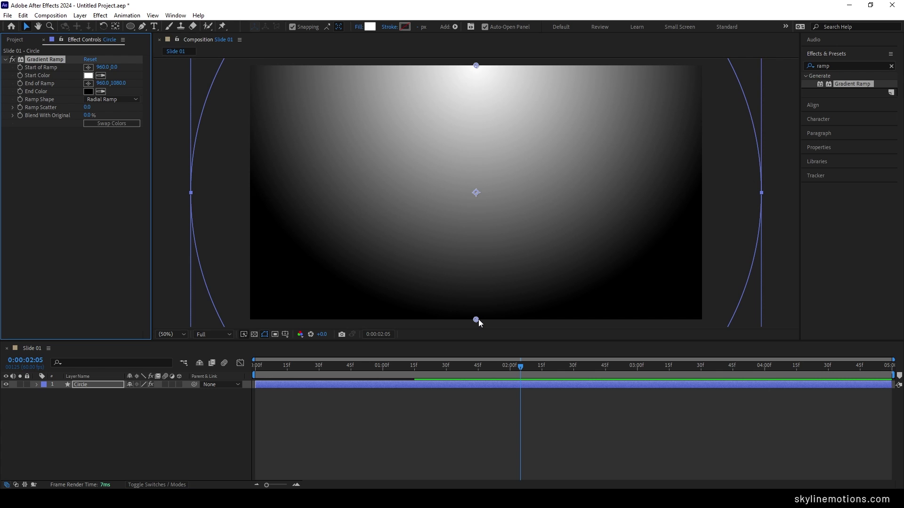
- Place the ramp's start at the composition center, about 958, 540, and its end near the lower-right corner, about 1918, 1070
left_click_drag(477, 66, 476, 192)
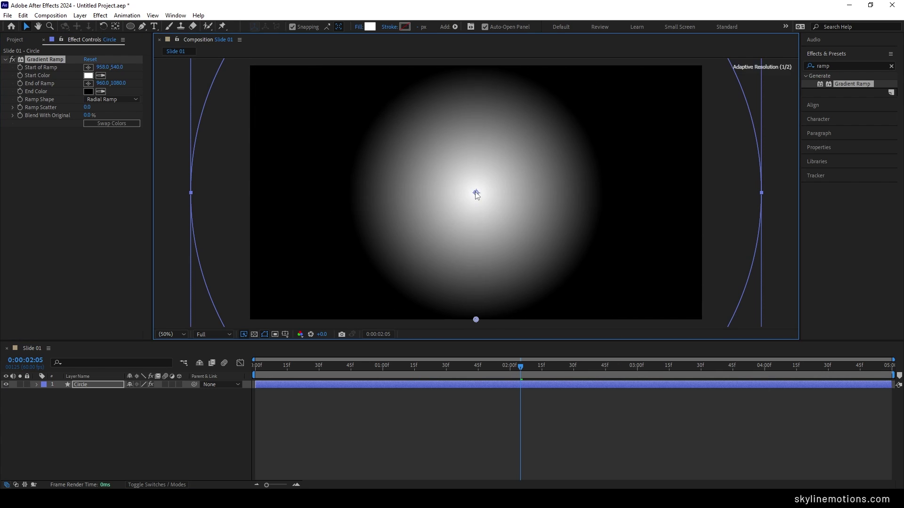
left_click_drag(476, 321, 701, 319)
- Set the Gradient Ramp's end color to a vivid orange and its start color to a light orange near FFB368
left_click(88, 91)
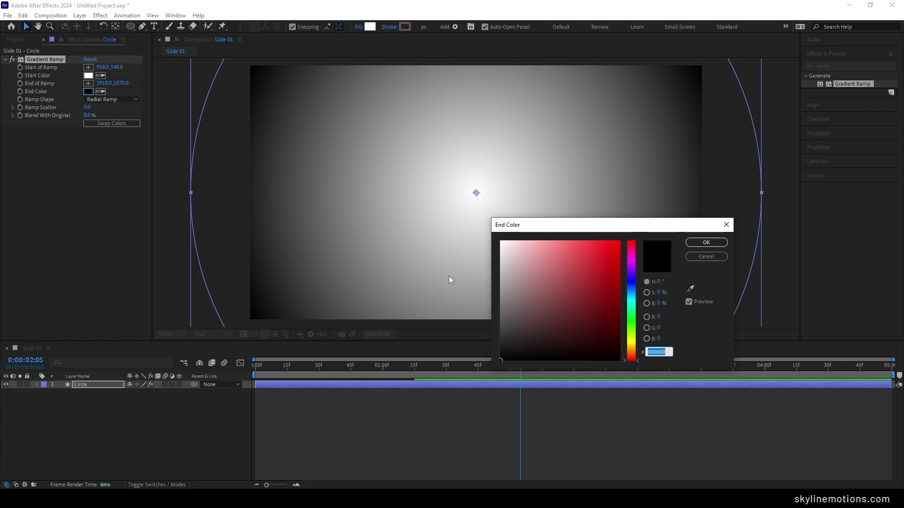
left_click(632, 350)
left_click(601, 297)
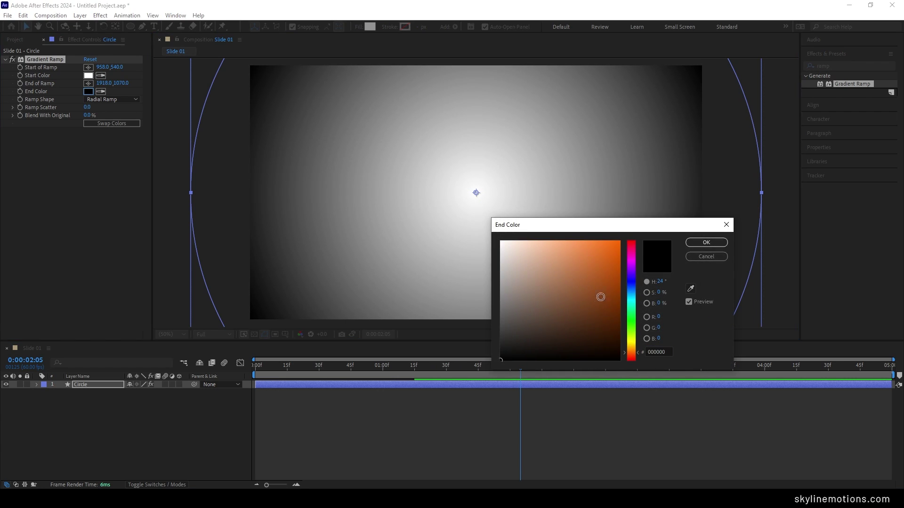
left_click(706, 242)
left_click(88, 75)
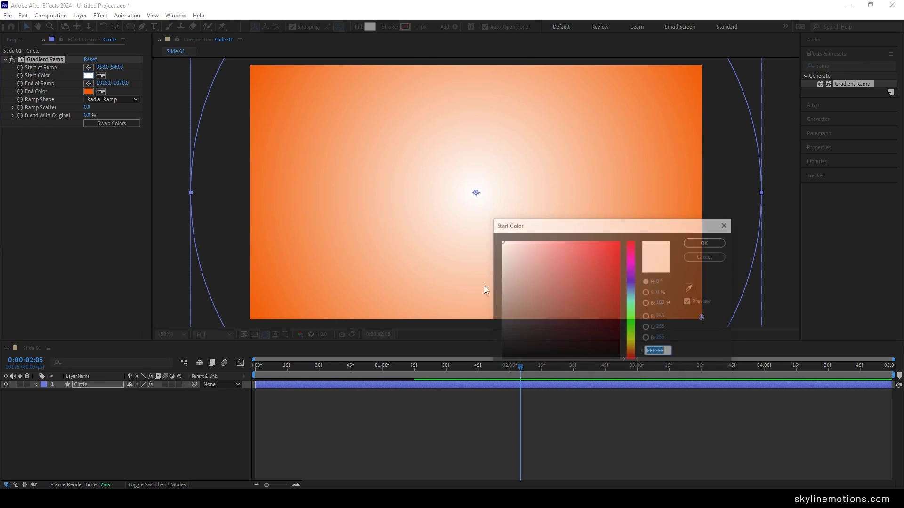
left_click_drag(596, 293, 571, 225)
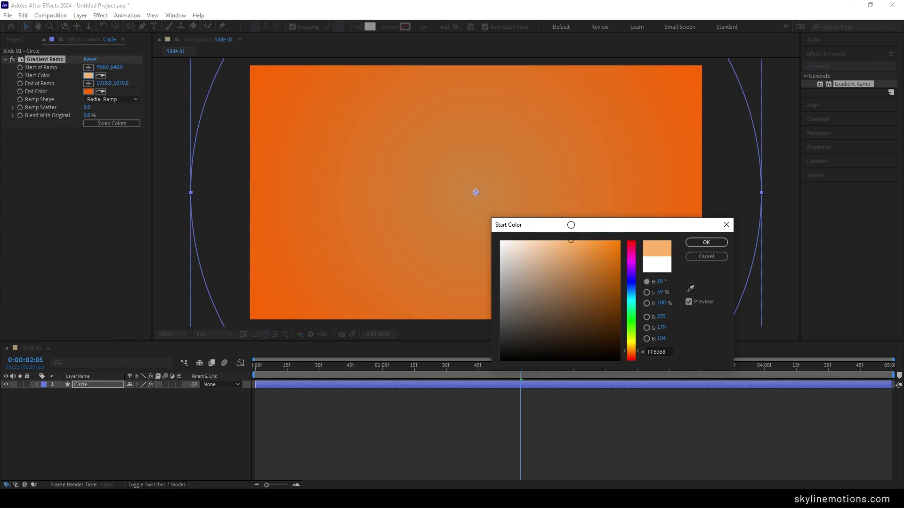
left_click(706, 243)
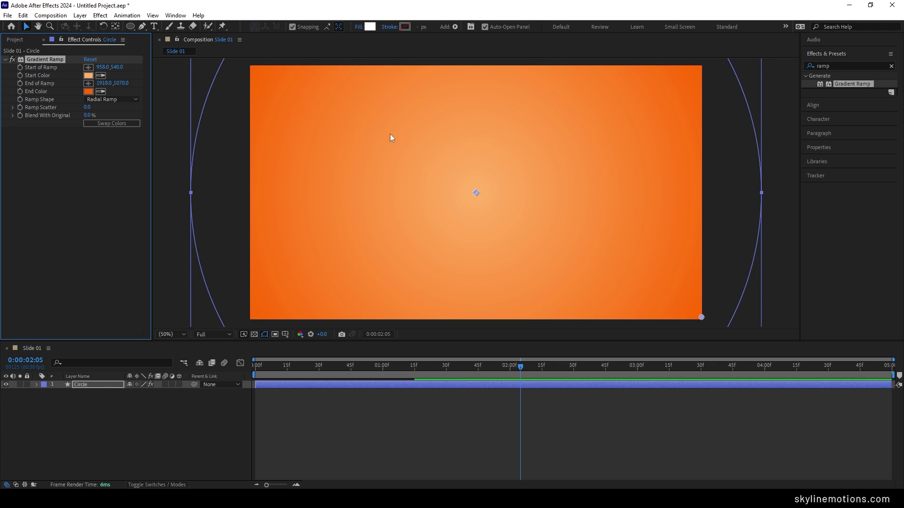
- Create a text layer reading "ORANGE" near the composition center, using the Book style of Bebas Neue Pro
left_click(154, 27)
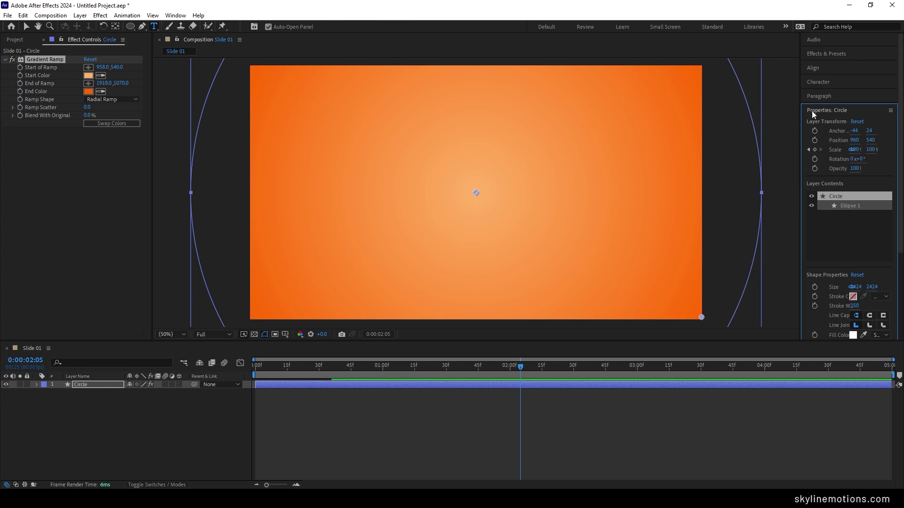
left_click(824, 82)
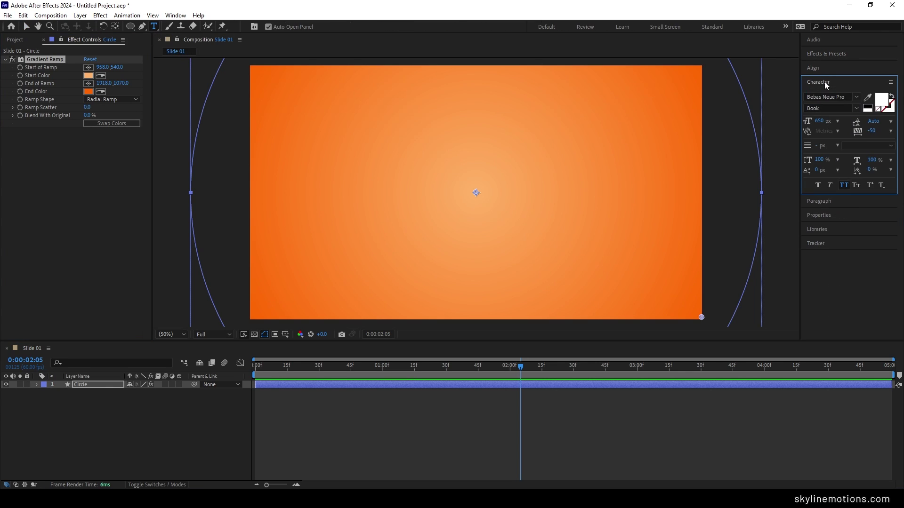
left_click(856, 109)
left_click(834, 146)
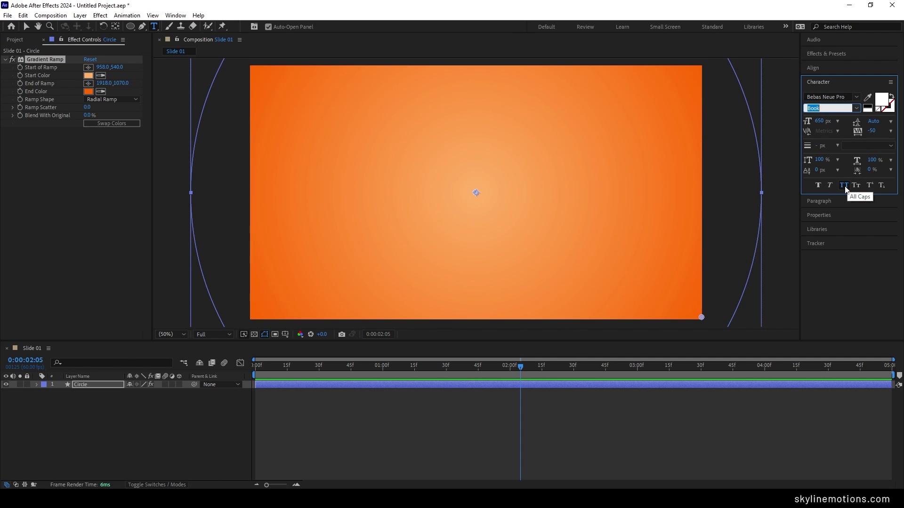
left_click(180, 414)
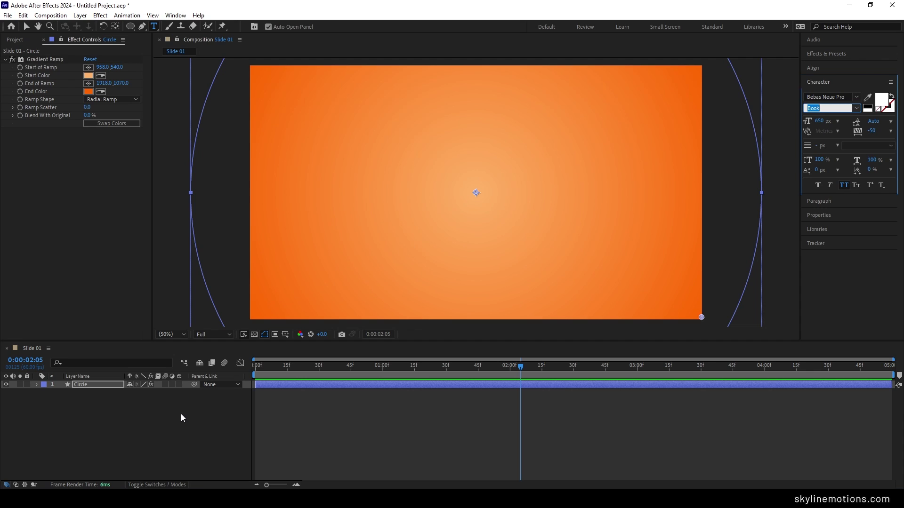
left_click(461, 192)
type("ORANGE")
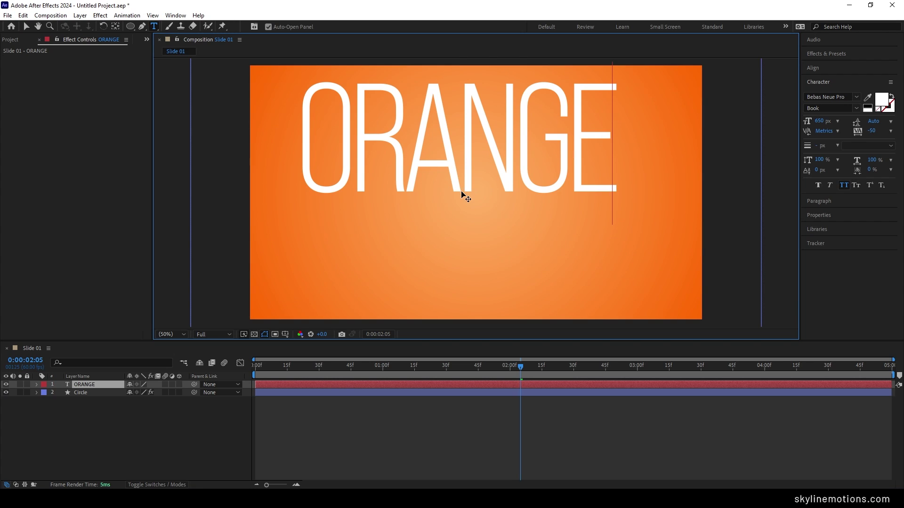
- Center the ORANGE text horizontally and vertically in the composition
key("ctrl+a")
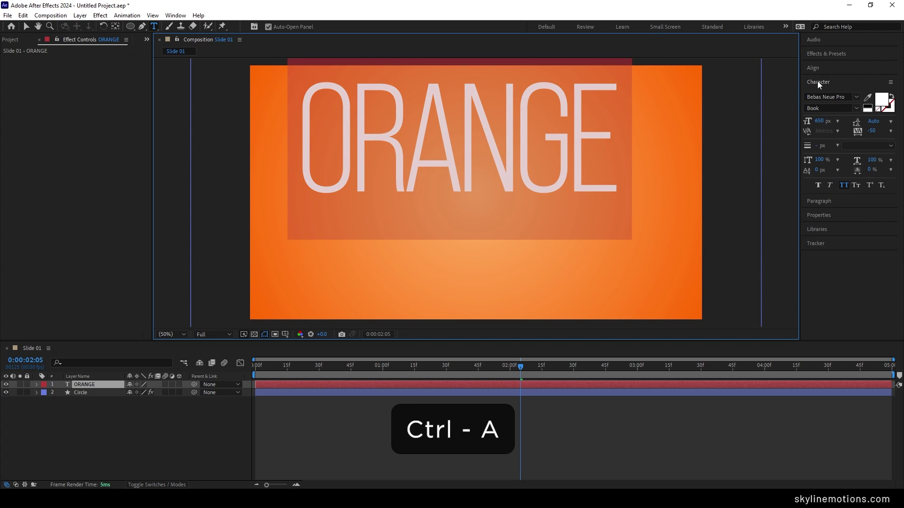
left_click(813, 68)
left_click(825, 92)
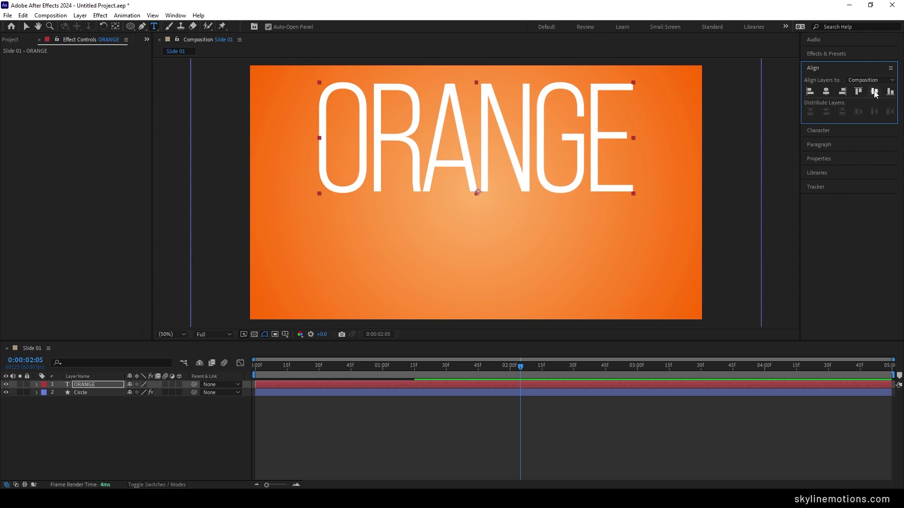
left_click(874, 91)
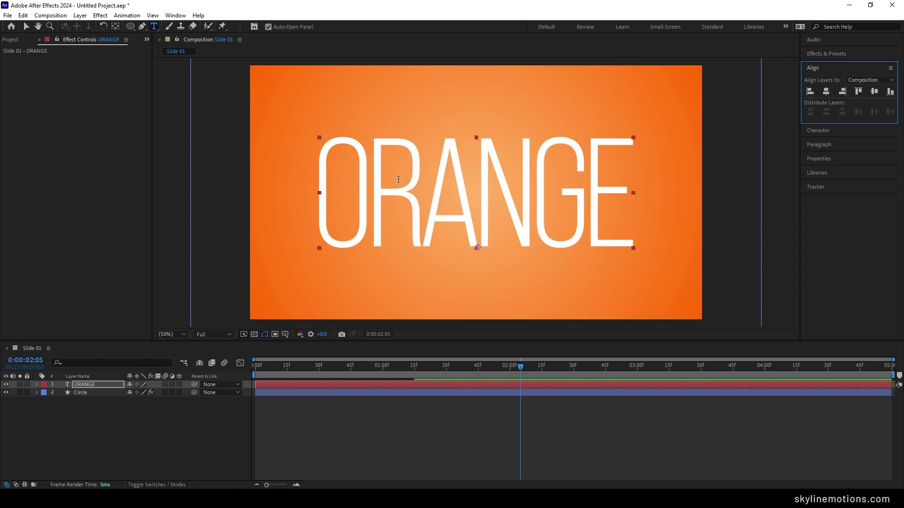
- Move the ORANGE layer's anchor point to the center of the text
left_click(27, 28)
left_click(26, 28)
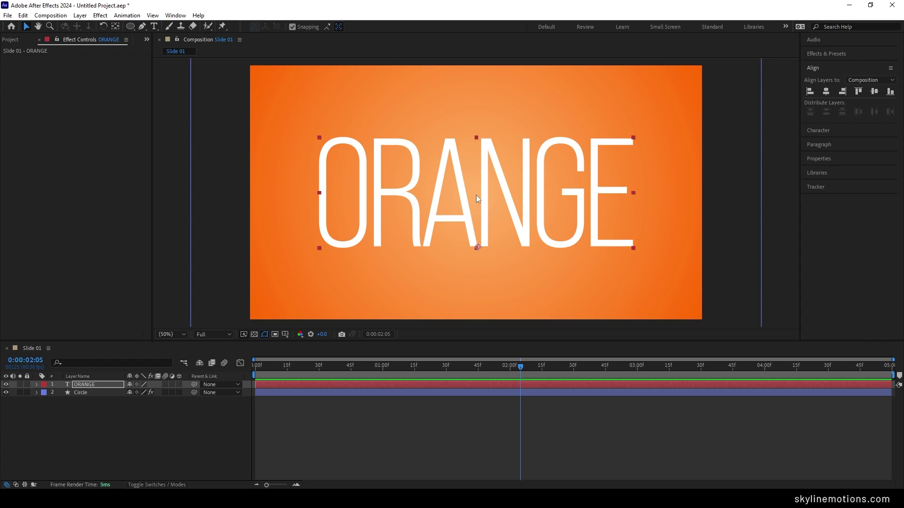
left_click(87, 384)
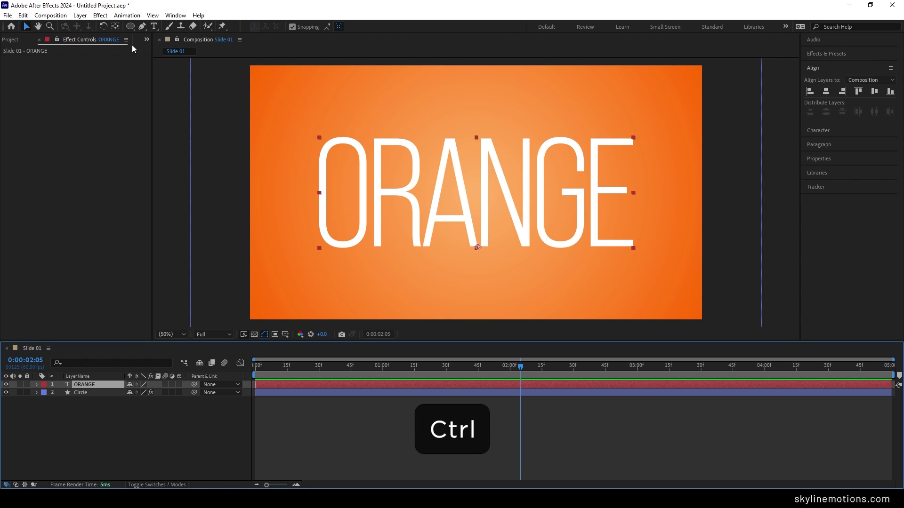
left_click(116, 28)
key("ctrl+alt+Home")
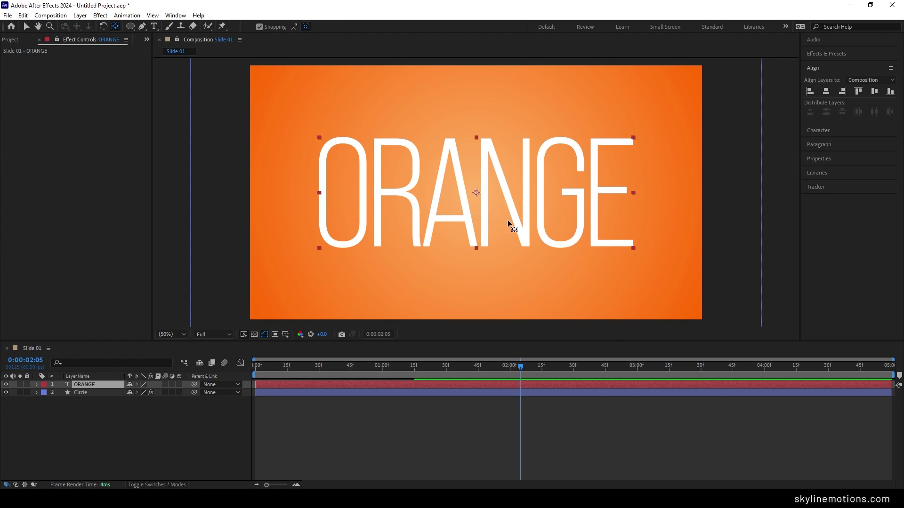
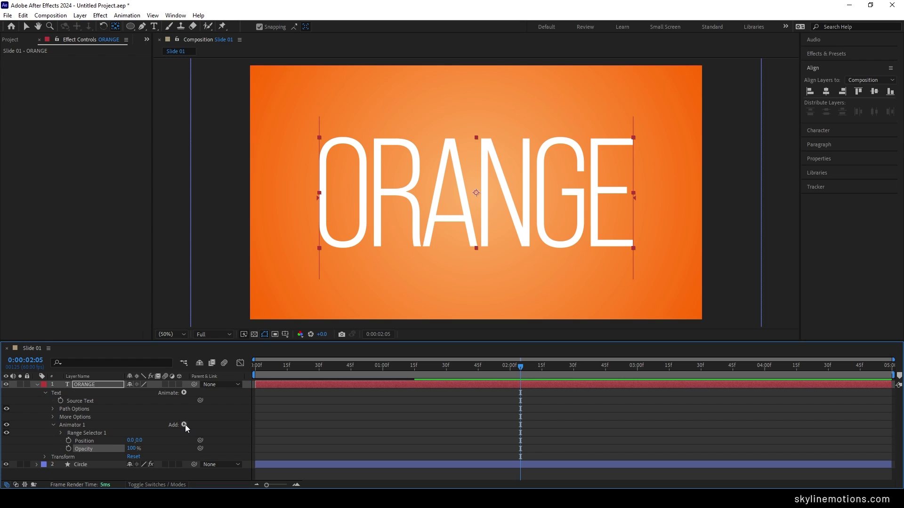
- Add a Tracking property to Animator 1 of the ORANGE text layer
left_click(184, 425)
mouse_move(207, 428)
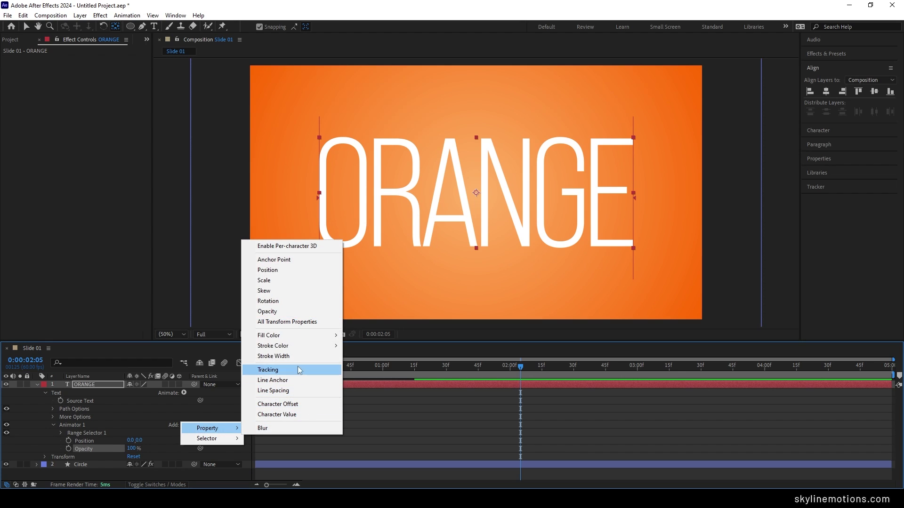
left_click(276, 371)
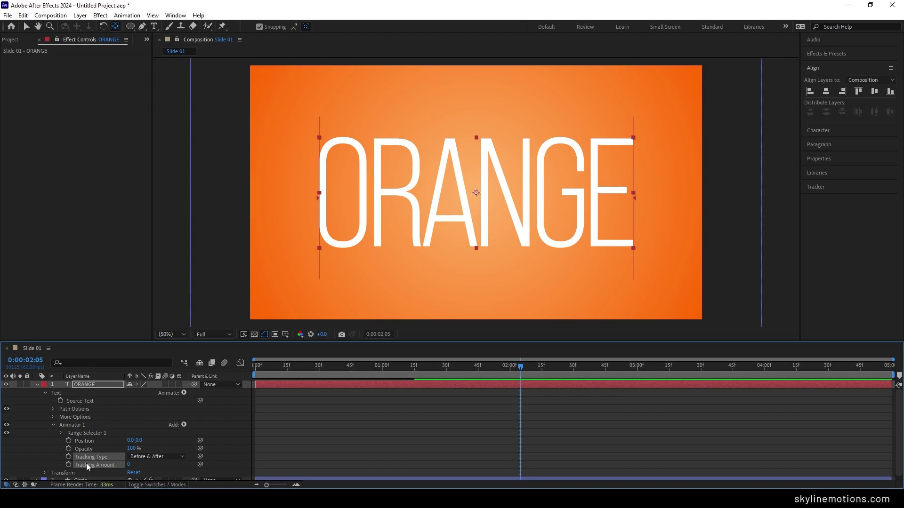
- Set Animator 1's Position to 0, 100, its Opacity to 0% and its Tracking Amount to -100
left_click(156, 439)
scroll(157, 439, "down", 1)
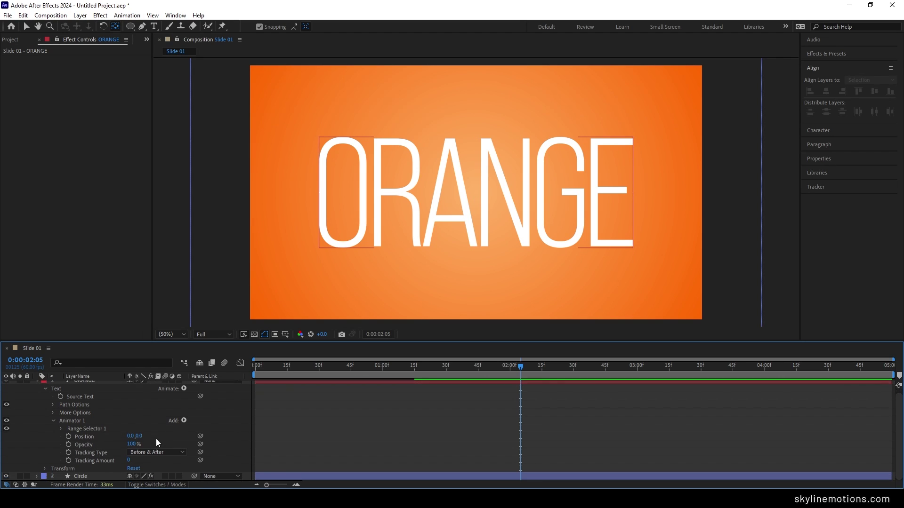
left_click(140, 436)
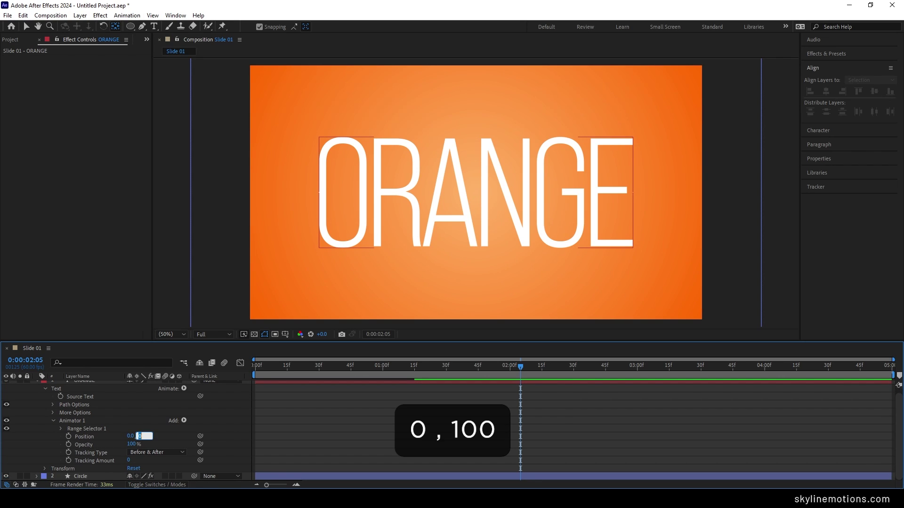
type("100")
key("Return")
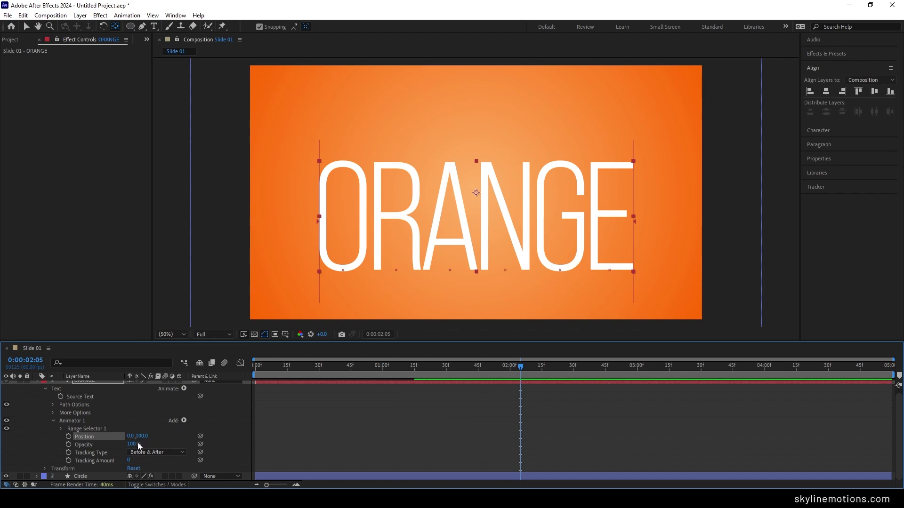
left_click(133, 444)
type("0")
key("Return")
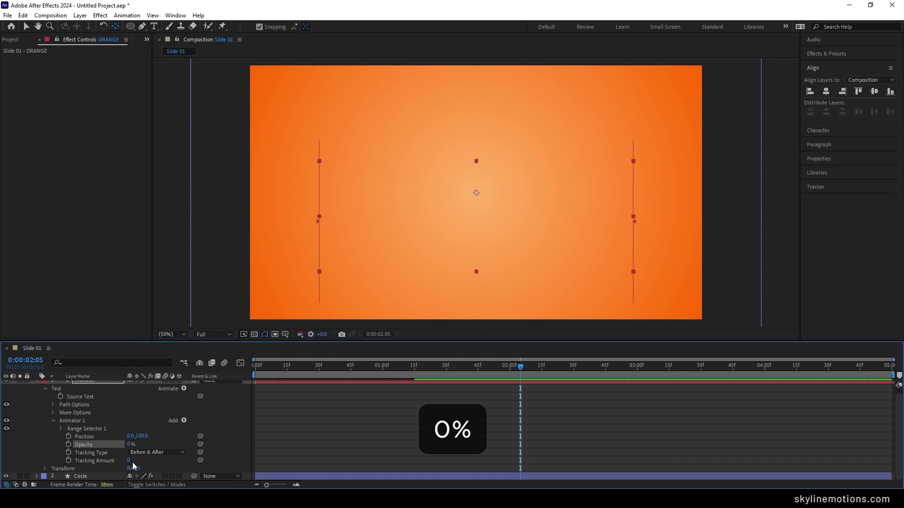
left_click(129, 460)
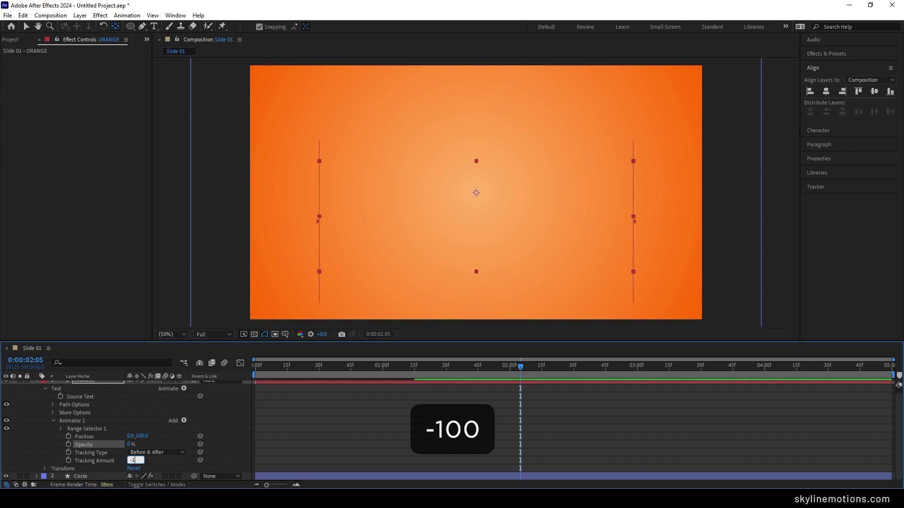
type("-100")
key("Return")
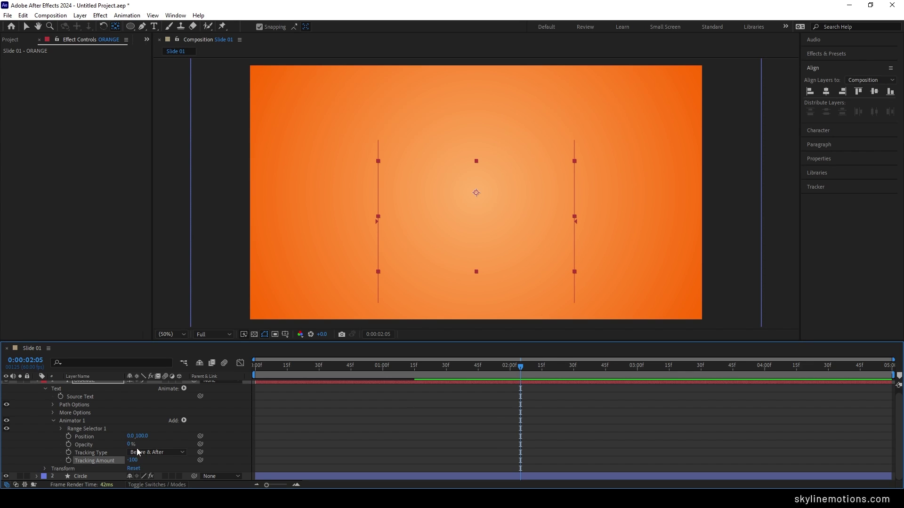
- Keyframe the Start value of Range Selector 1 at 100% at 0:00:02:00
left_click(61, 429)
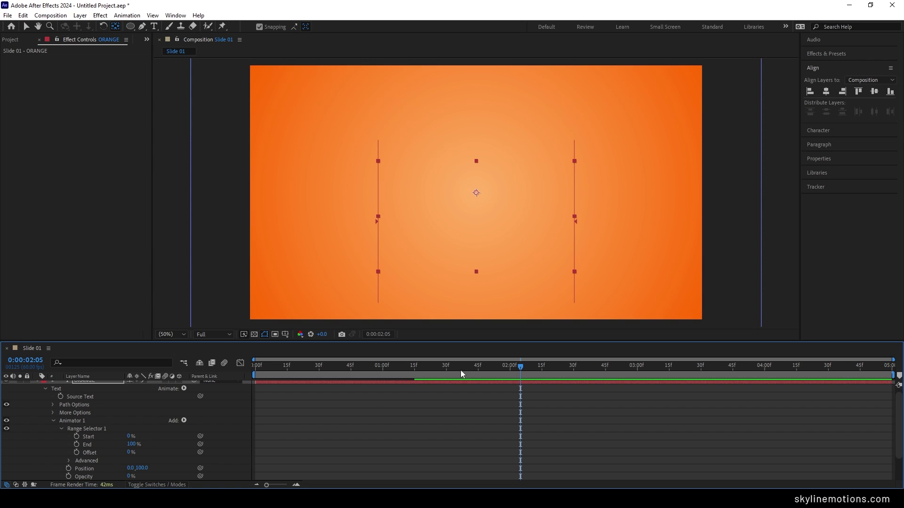
left_click_drag(501, 368, 510, 392)
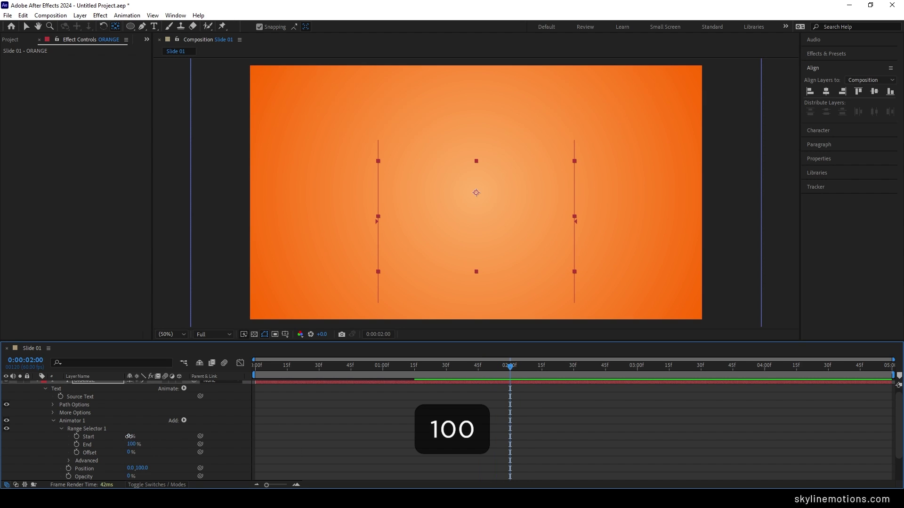
left_click_drag(128, 437, 185, 441)
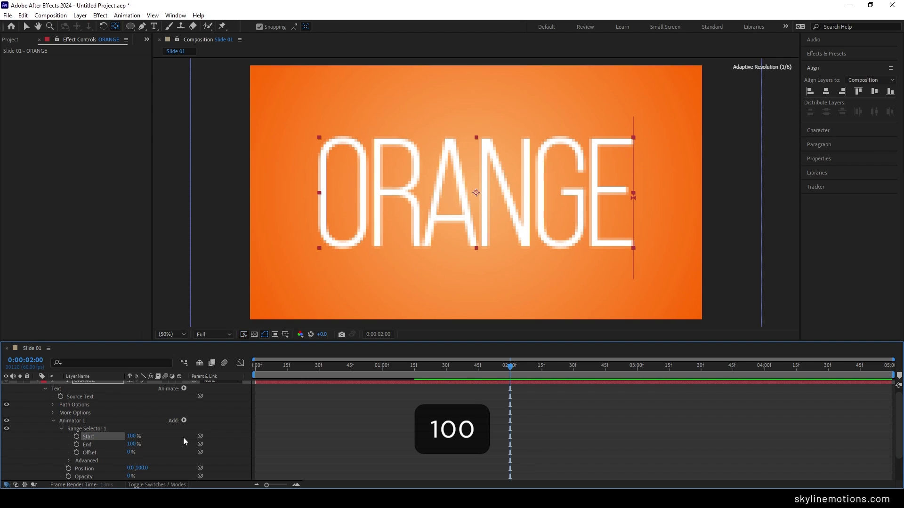
left_click(77, 437)
- Keyframe the Range Selector's Start at 0% on the first frame, and preview the text reveal
left_click_drag(448, 377, 247, 374)
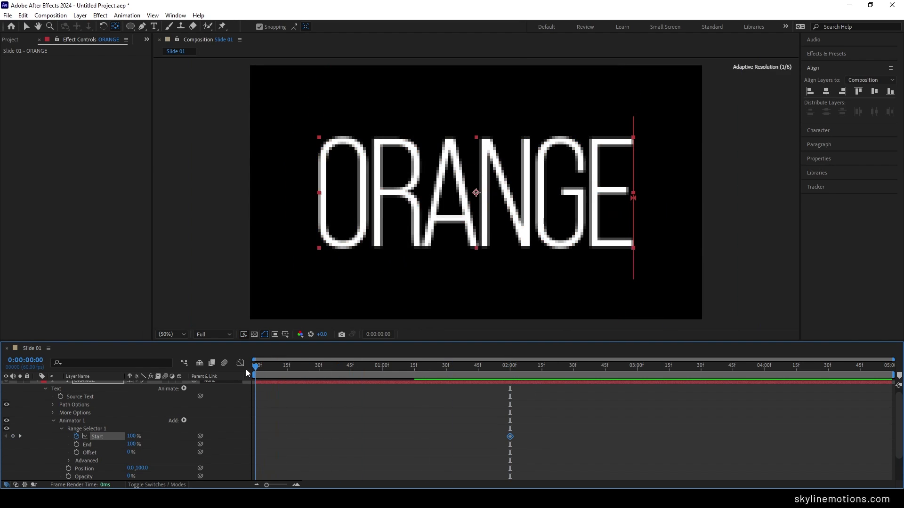
left_click(136, 436)
type("0")
key("Return")
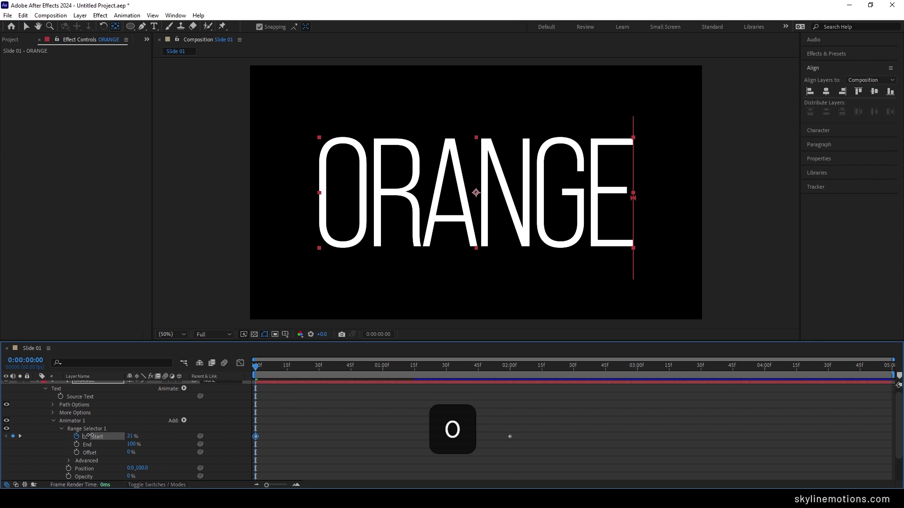
key("KP_0")
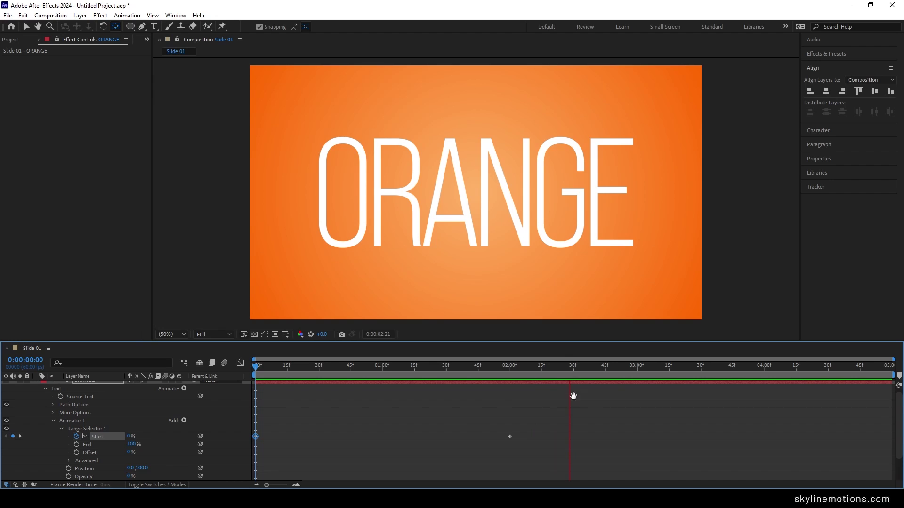
key("space")
- Hold the Range Selector's Start with a 100% keyframe at 0:00:03:30, and keyframe it at 0% at 0:00:04:30
left_click_drag(529, 371, 700, 382)
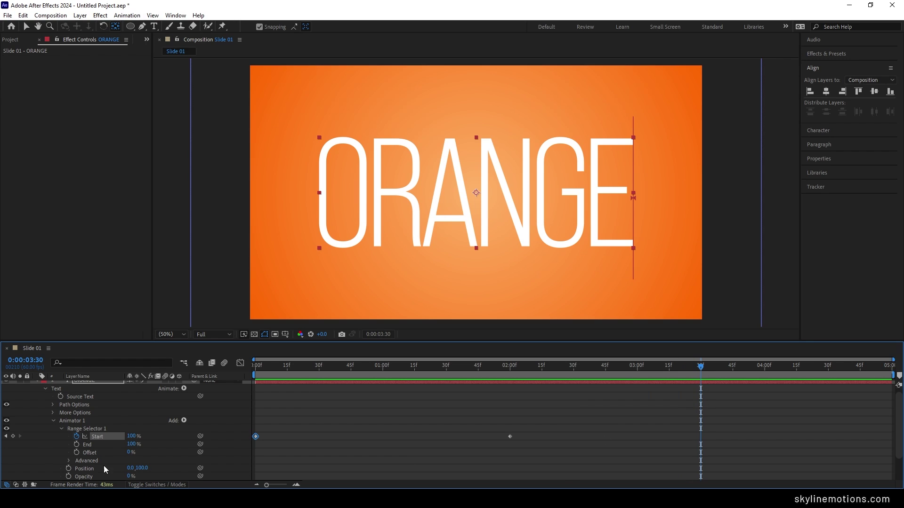
left_click(13, 437)
left_click_drag(707, 372, 830, 383)
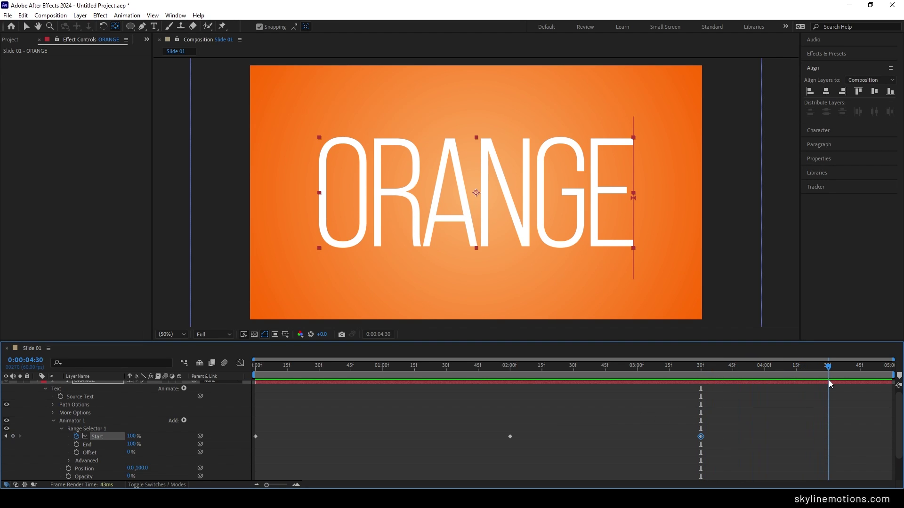
left_click(132, 437)
type("0")
key("Return")
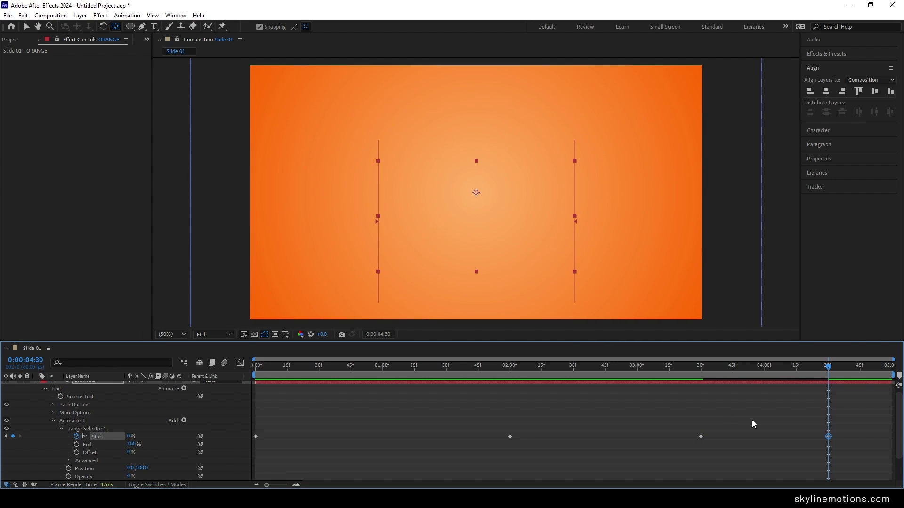
- Apply Easy Ease to all four Start keyframes of the text's Range Selector
left_click_drag(744, 422, 251, 442)
key("F9")
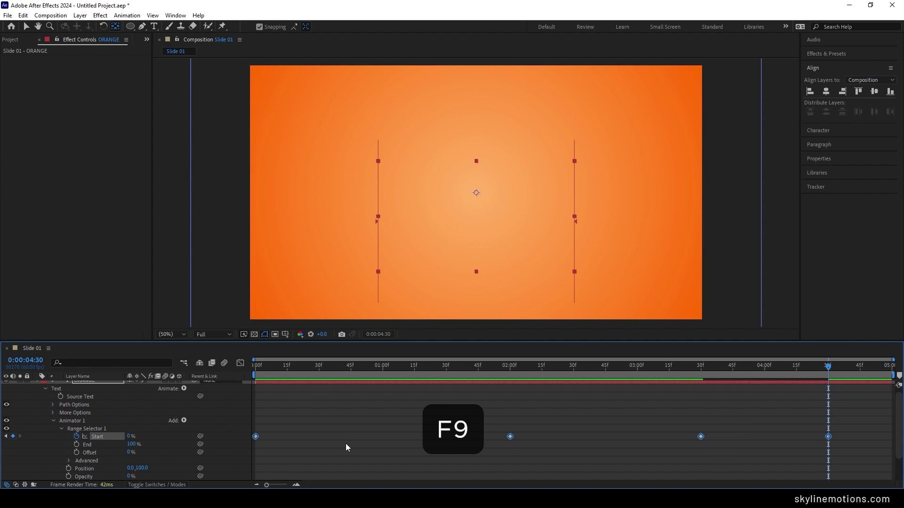
- Shape the Start speed graph with an early peak for the reveal and a late peak for the exit, and preview it
left_click(239, 365)
left_click_drag(521, 407, 383, 416)
left_click_drag(685, 417, 764, 430)
key("space")
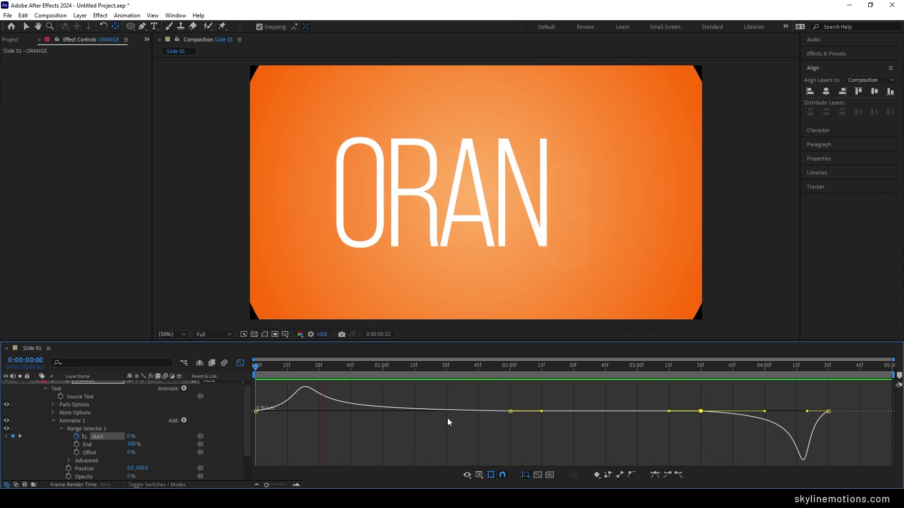
key("space")
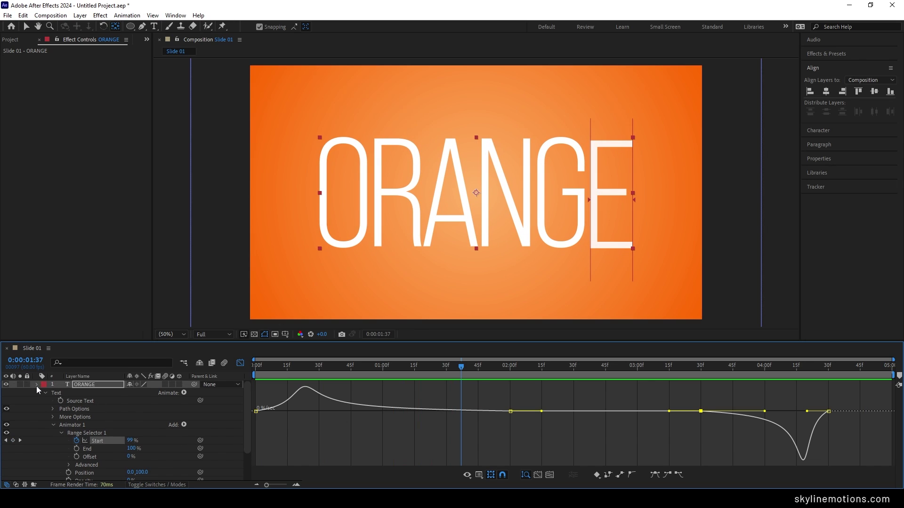
left_click(36, 385)
left_click(120, 418)
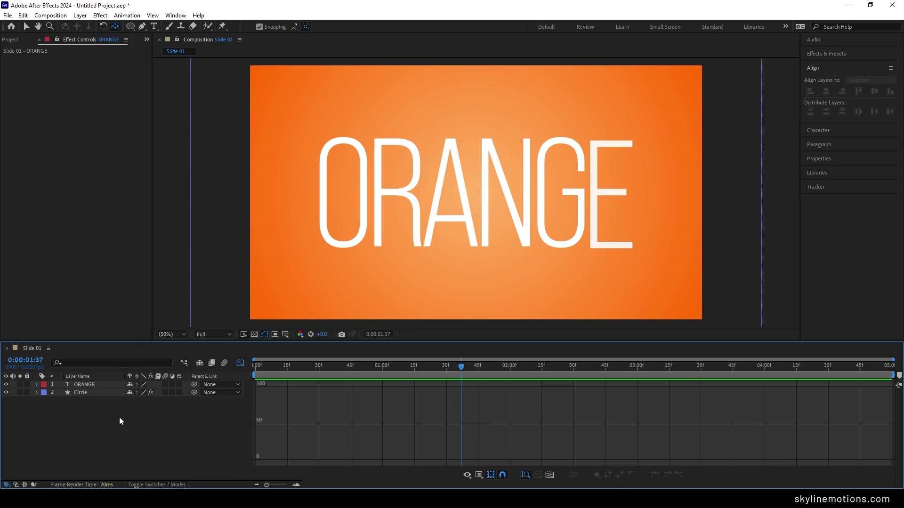
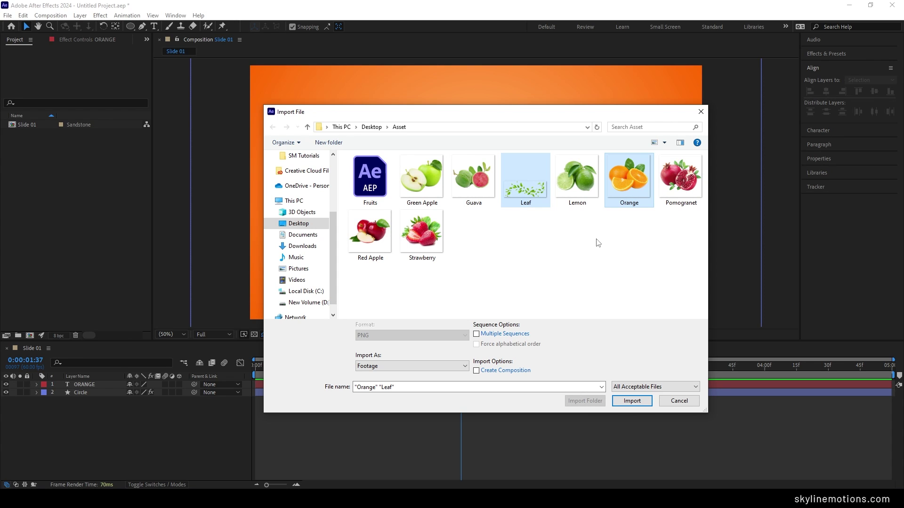
- Import the Leaf and Orange images, and create a new composition from Leaf.png
left_click(631, 401)
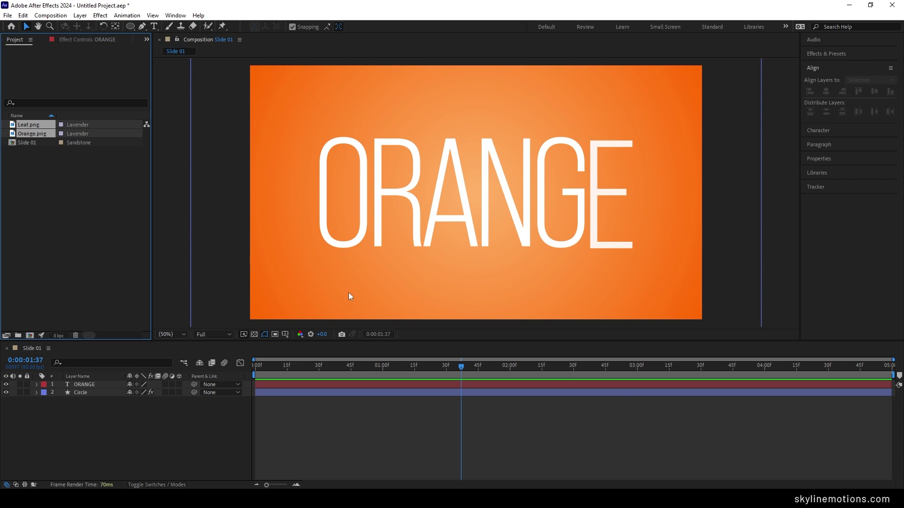
left_click(102, 221)
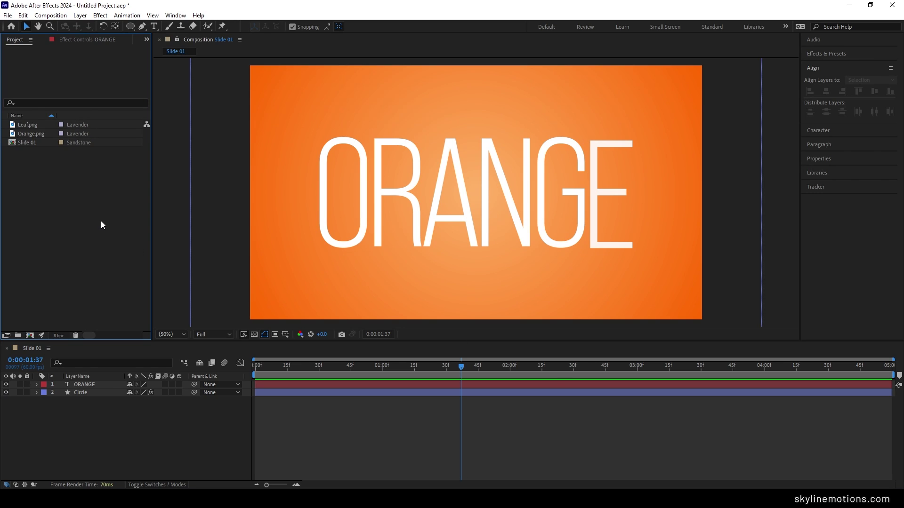
left_click(30, 125)
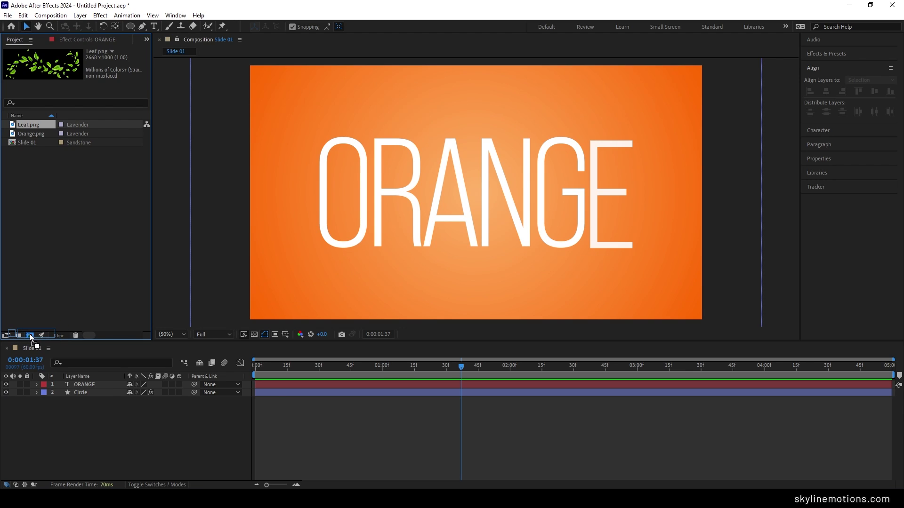
left_click_drag(30, 334, 30, 335)
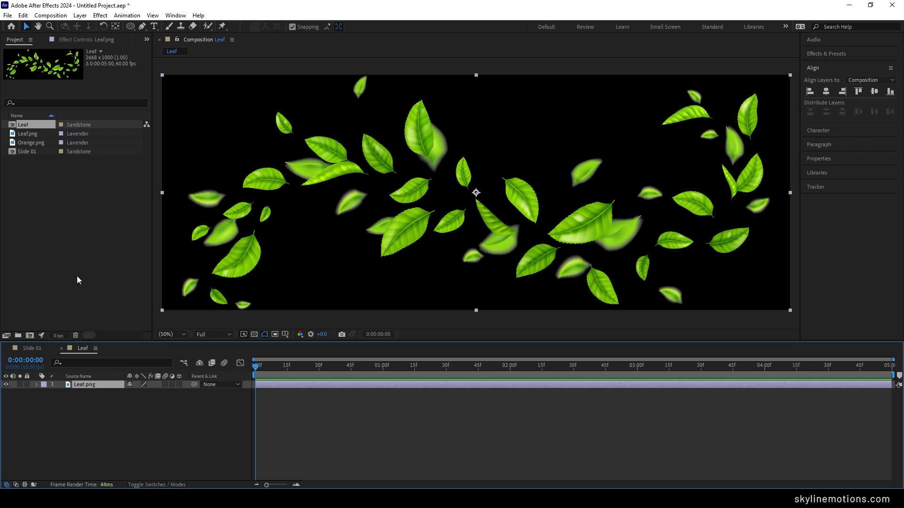
- Add the Leaf composition above the ORANGE text in Slide 01 and set its scale to 65%
left_click(33, 349)
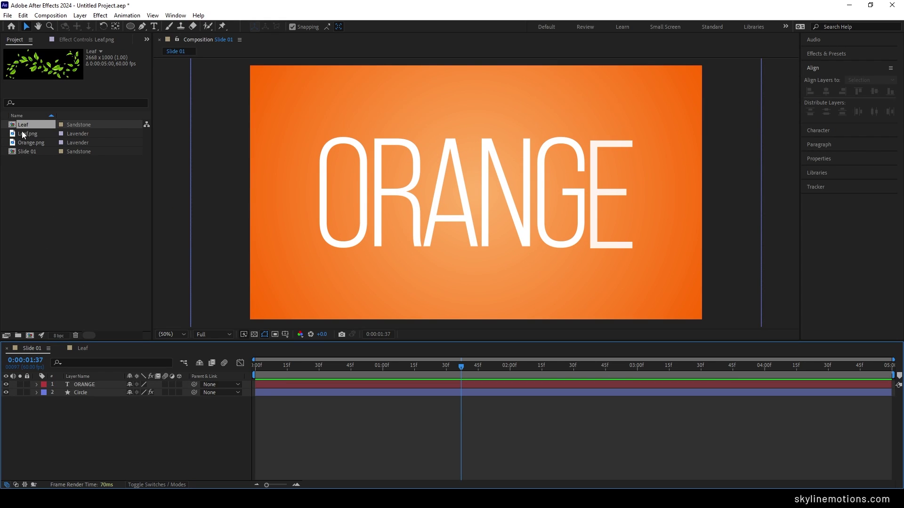
left_click_drag(34, 125, 68, 245)
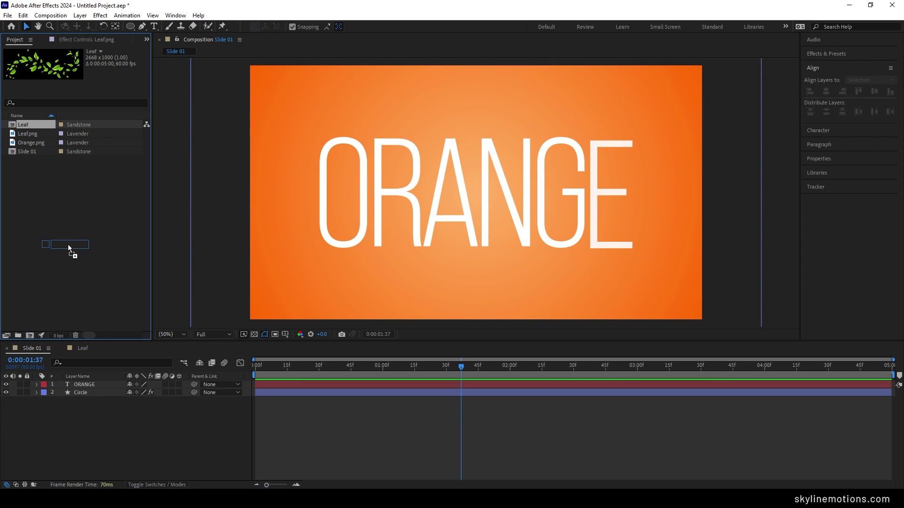
left_click_drag(95, 322, 95, 383)
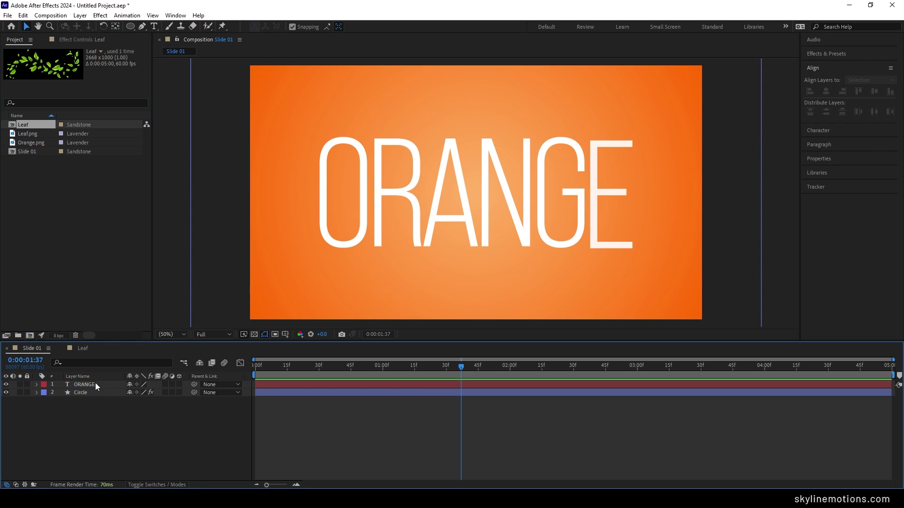
key("s")
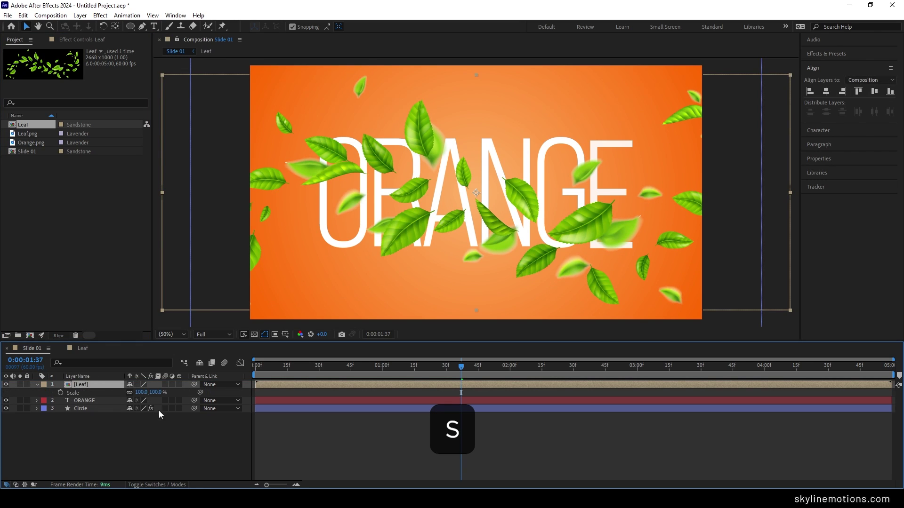
left_click_drag(152, 394, 149, 402)
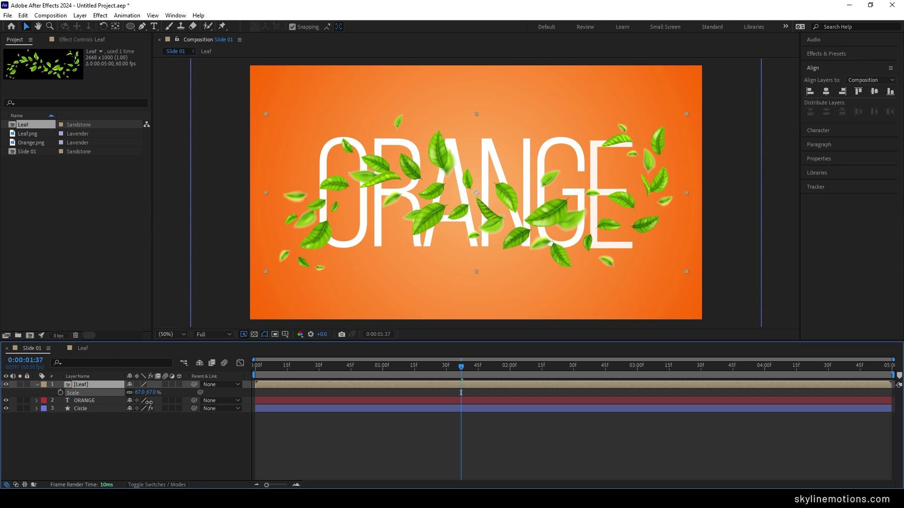
left_click(152, 392)
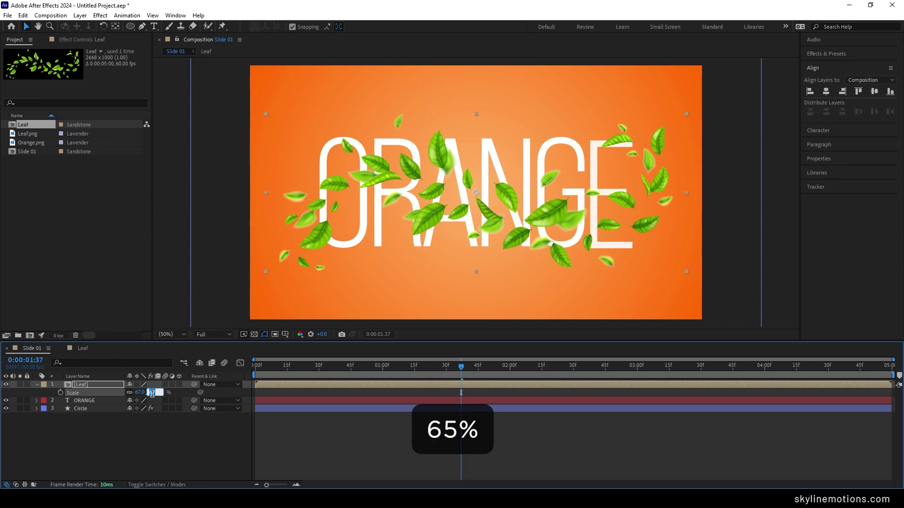
key("Return")
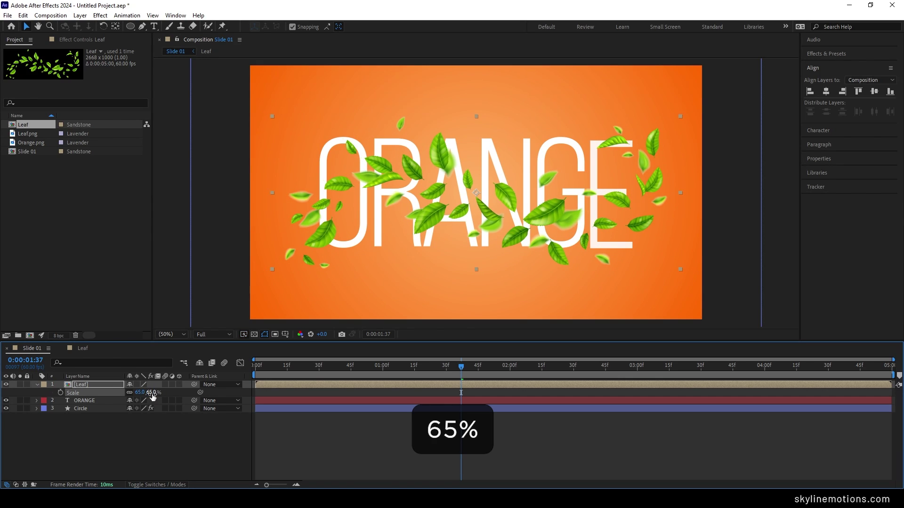
- Set the Leaf layer's rotation to -3° on the first frame and start keyframing it there
left_click_drag(462, 366, 255, 366)
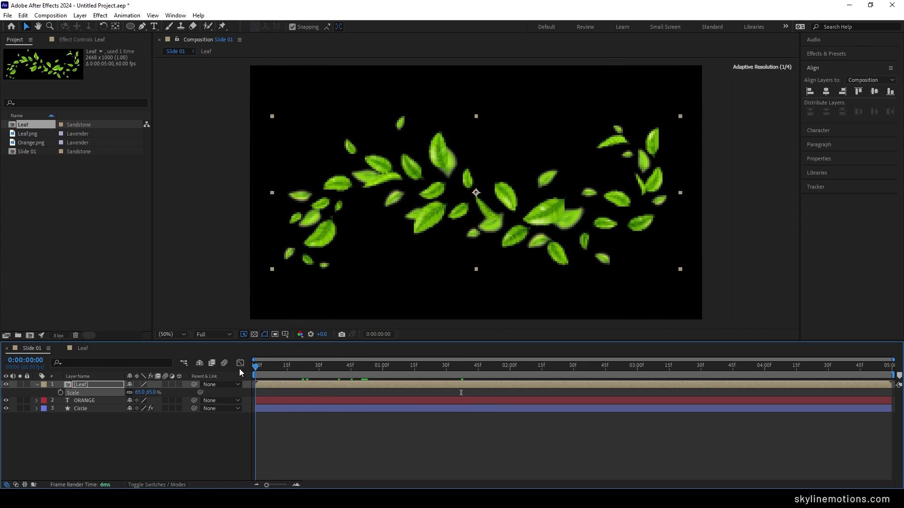
left_click(107, 385)
key("r")
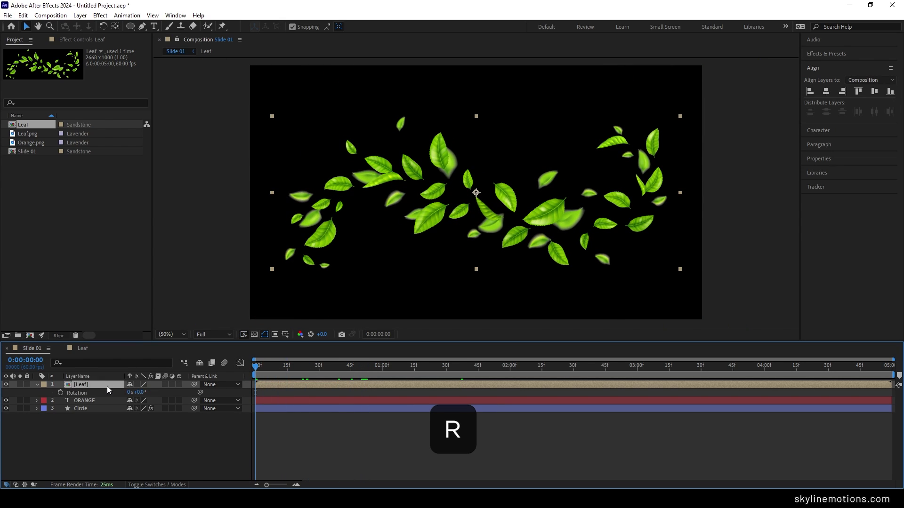
left_click(142, 392)
type("-3")
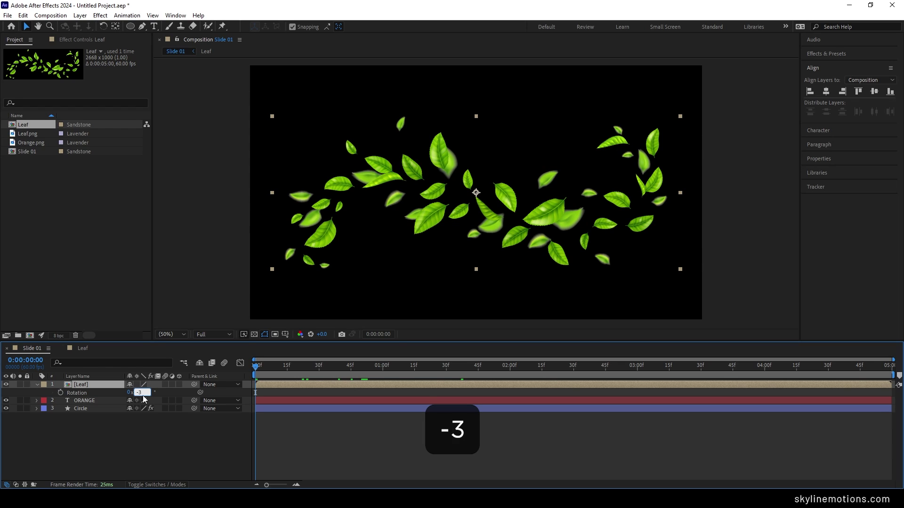
key("Return")
left_click(60, 393)
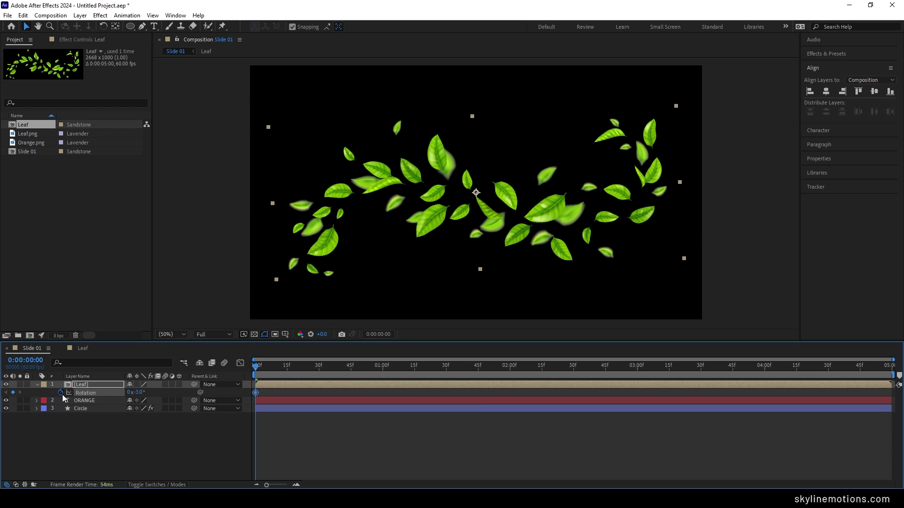
- Keyframe the Leaf layer's rotation at 3° at 0:00:04:59, and scrub through the timeline to check the motion
left_click_drag(323, 370, 890, 370)
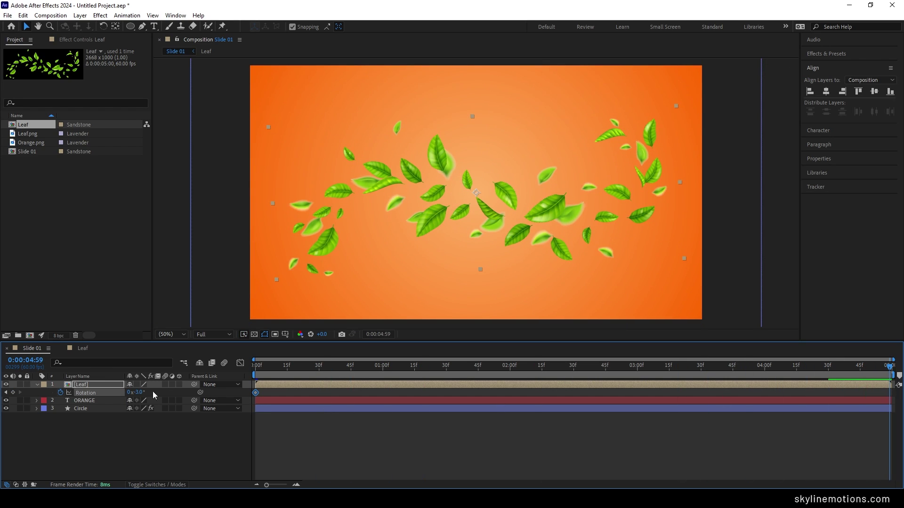
left_click(138, 392)
type("3")
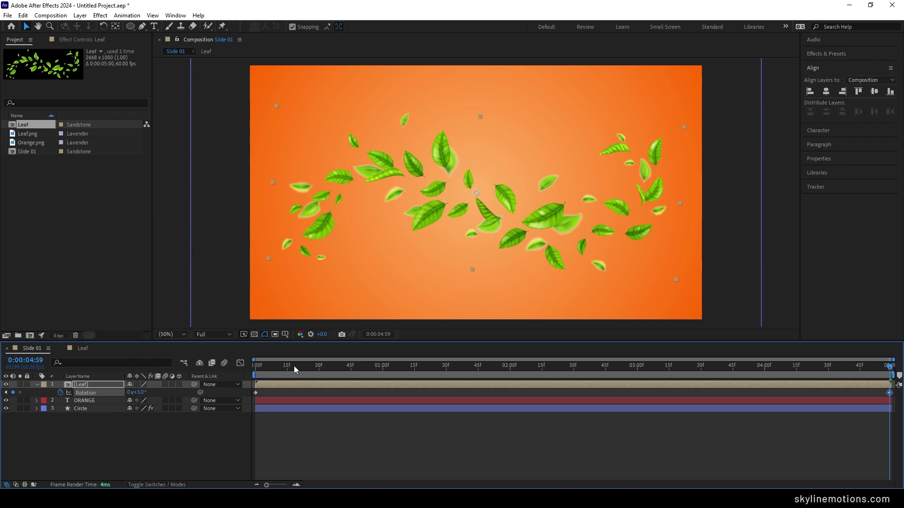
left_click_drag(294, 366, 640, 352)
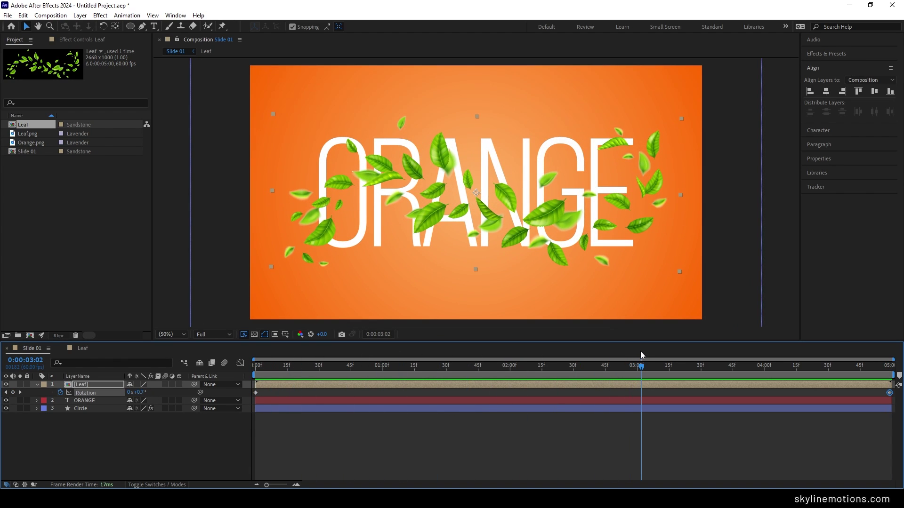
left_click(36, 385)
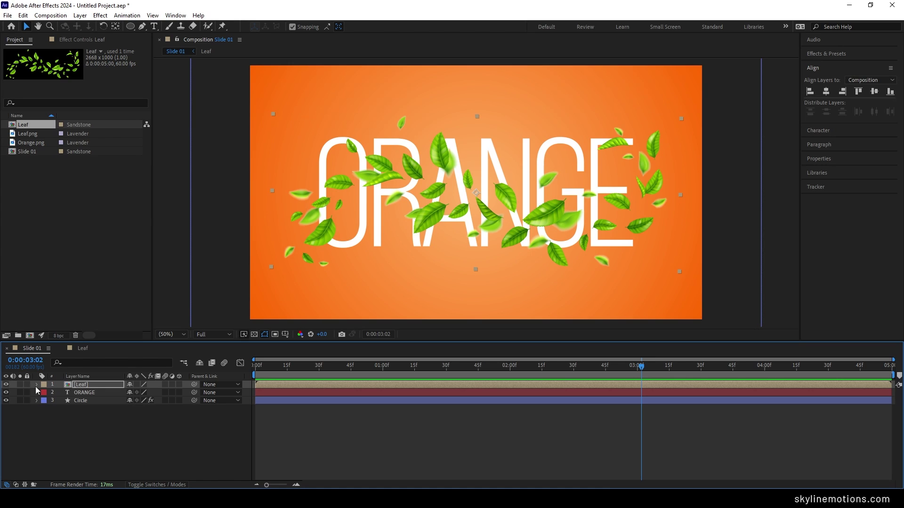
- Create a new composition named Fruits, 1080 px wide and 1080 px high
left_click(51, 15)
left_click(66, 26)
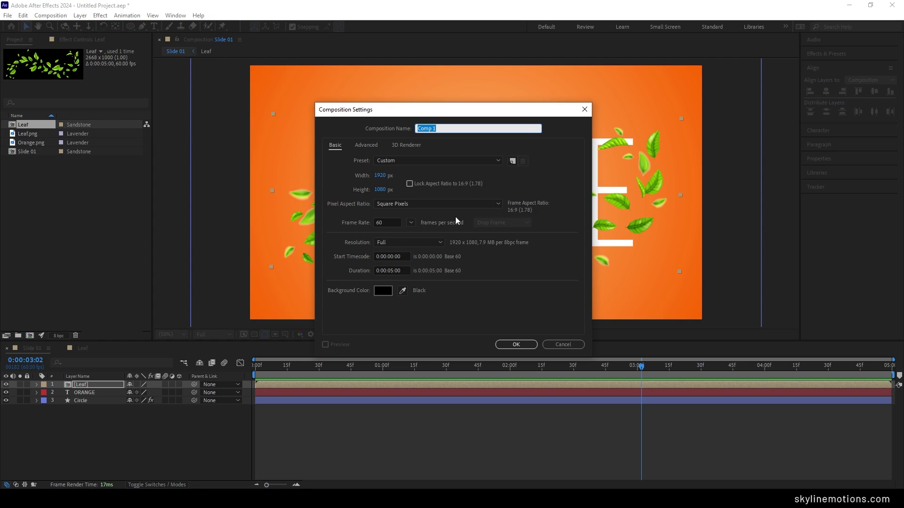
left_click(385, 177)
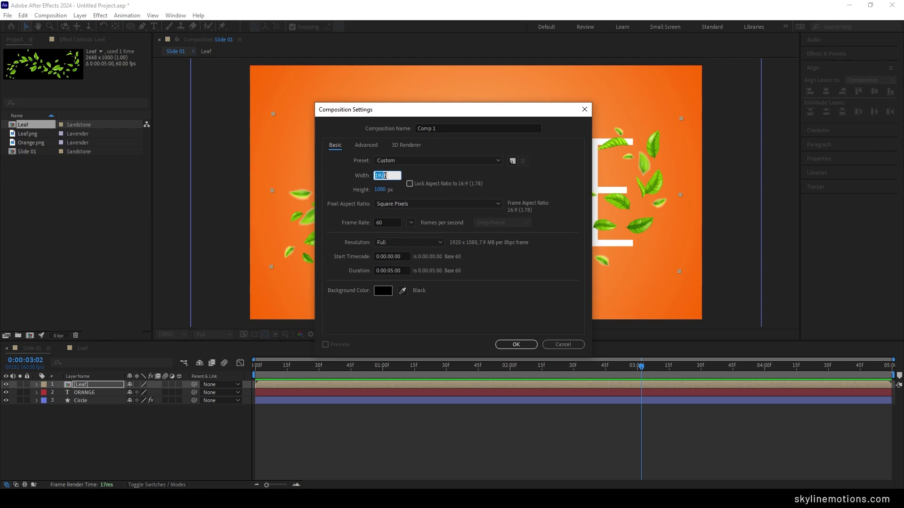
type("1080")
left_click(460, 127)
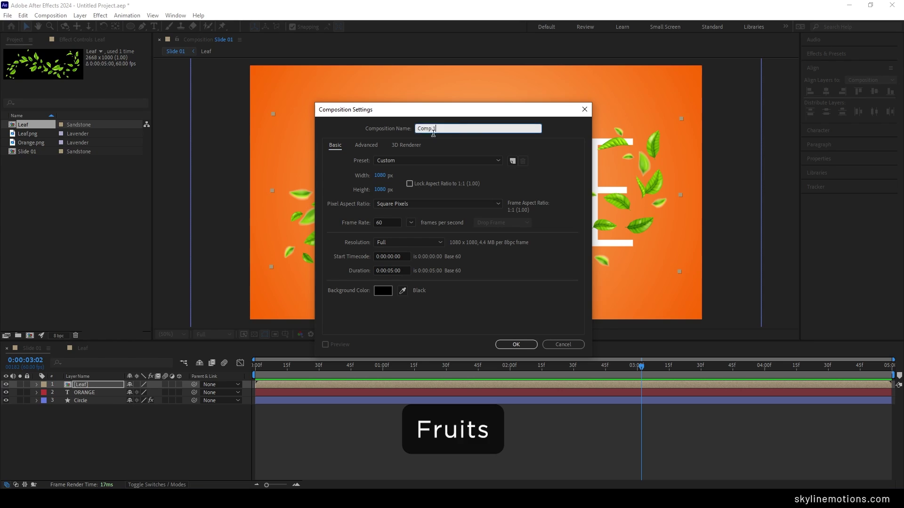
type("Fruits")
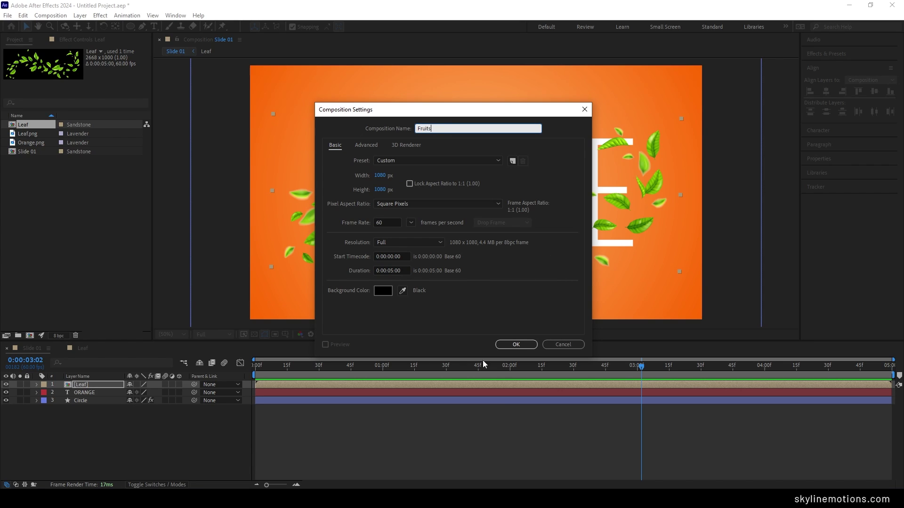
left_click(513, 347)
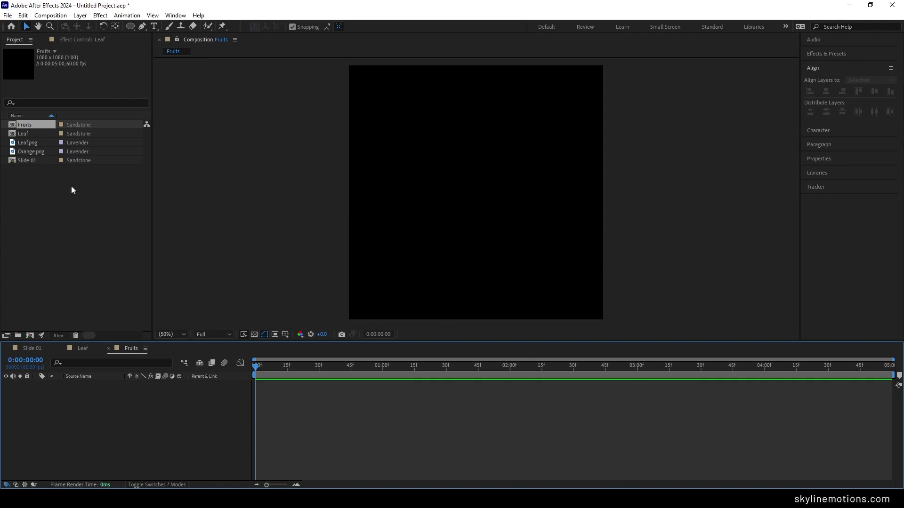
- Place Orange.png in the Fruits composition and scale it up to about 370%
left_click_drag(38, 152, 111, 412)
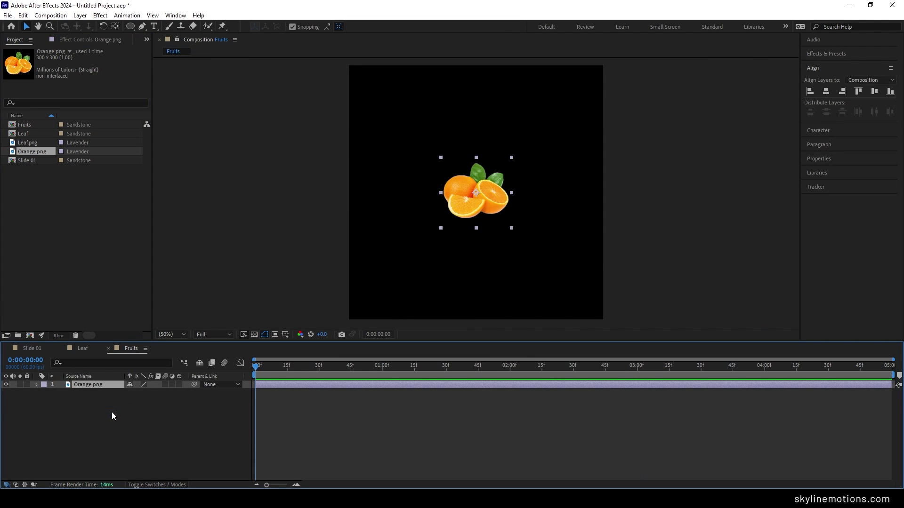
key("s")
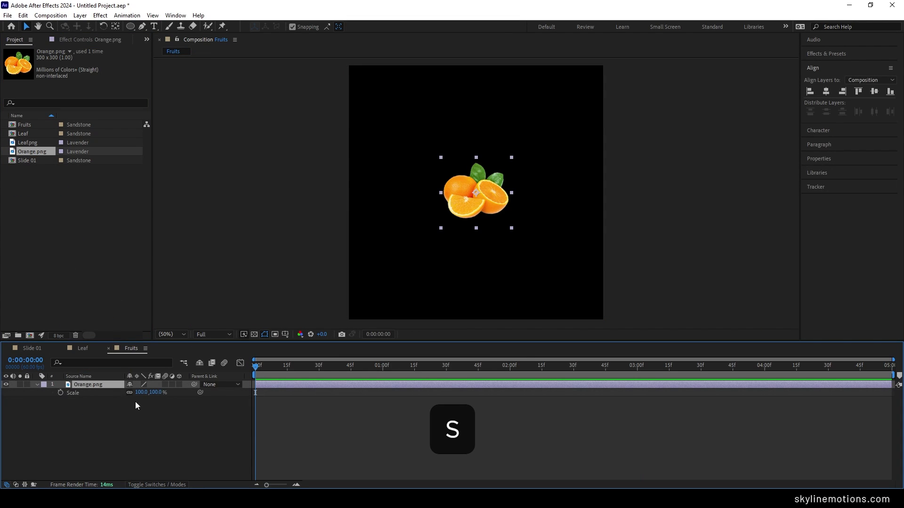
left_click_drag(156, 393, 295, 402)
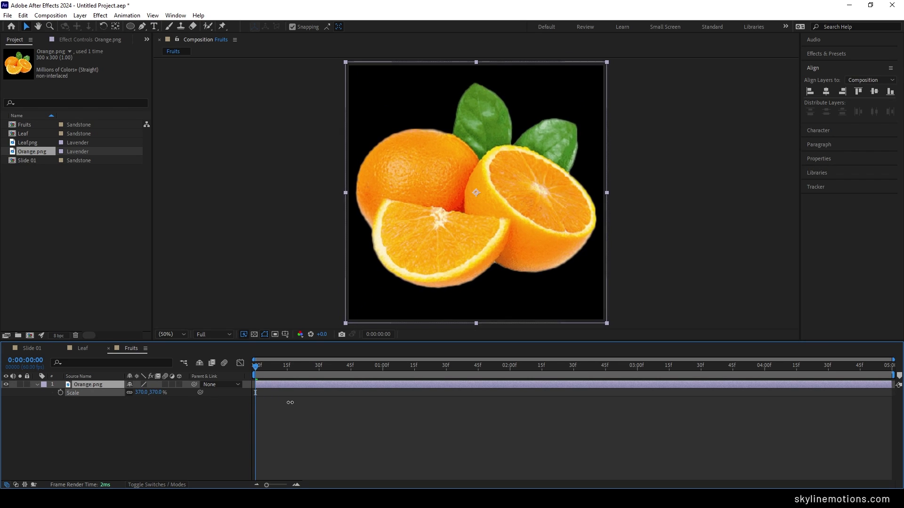
- Add the Fruits composition as the top layer of Slide 01 and set its scale to 70%
left_click(32, 348)
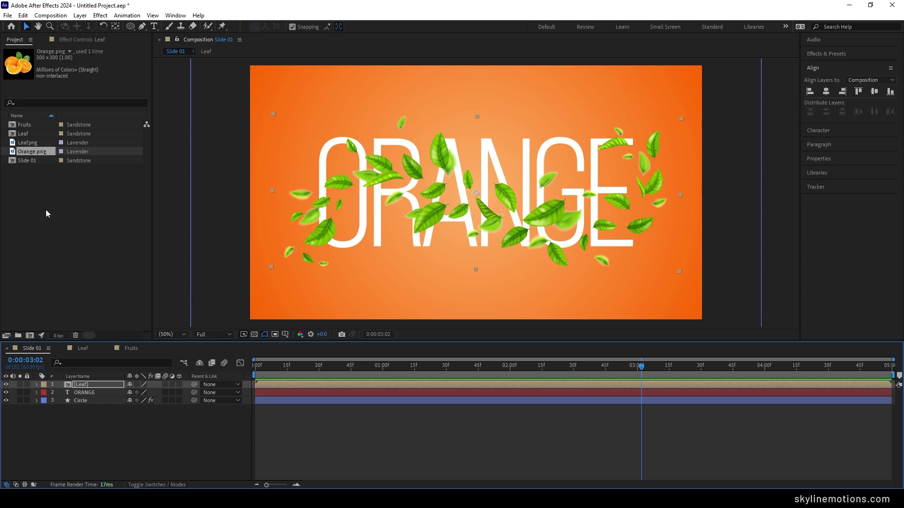
left_click_drag(24, 124, 92, 386)
key("s")
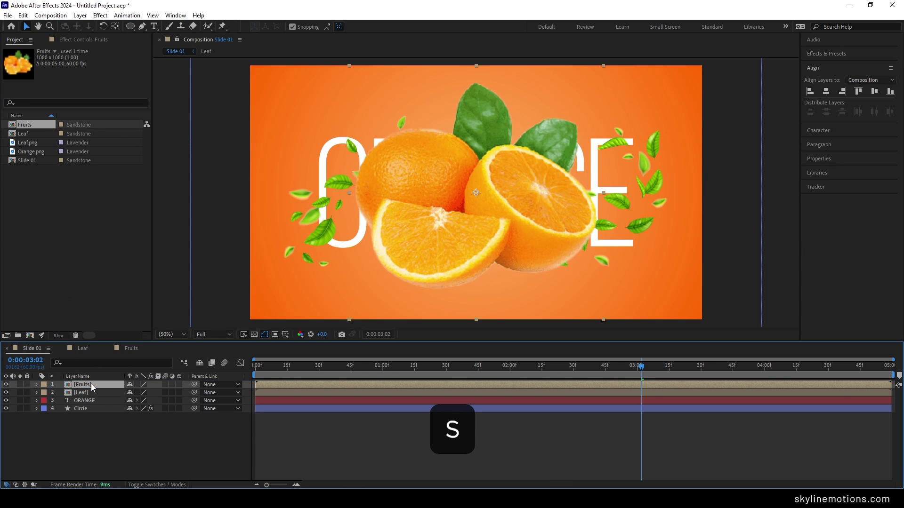
left_click_drag(150, 393, 153, 401)
left_click(151, 393)
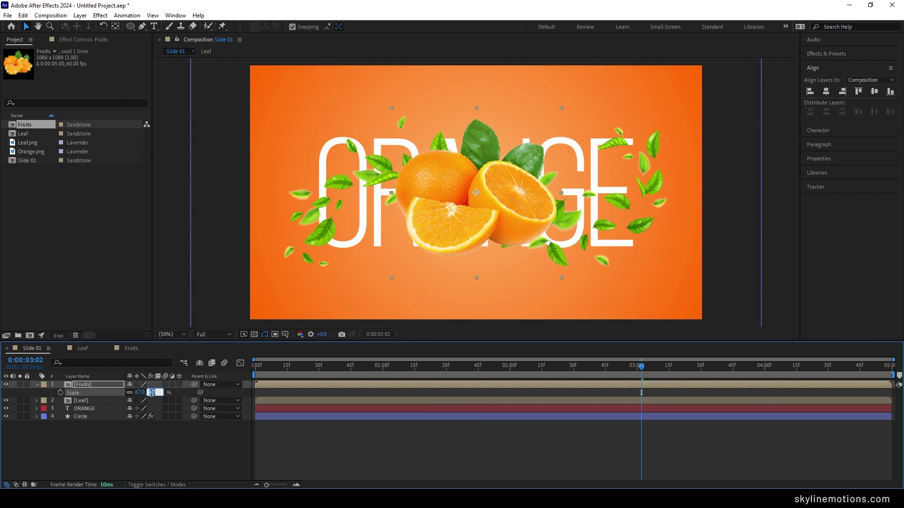
type("70")
key("Return")
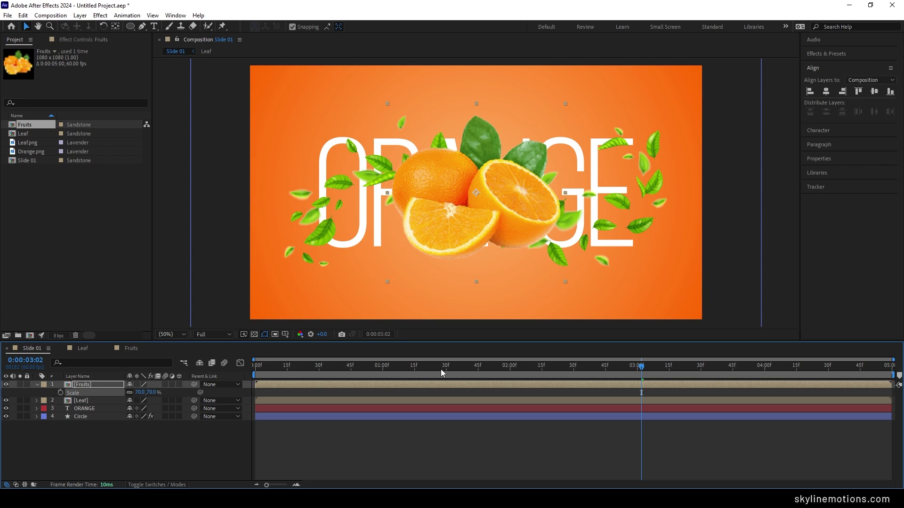
- Set the Fruits layer's rotation to 5° and keyframe it at 0:00:02:00
left_click_drag(441, 369, 510, 384)
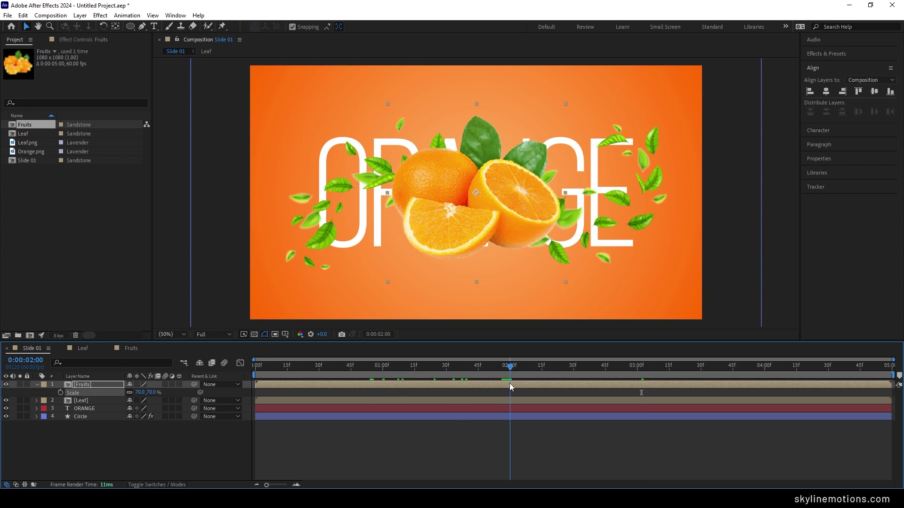
key("r")
key("r")
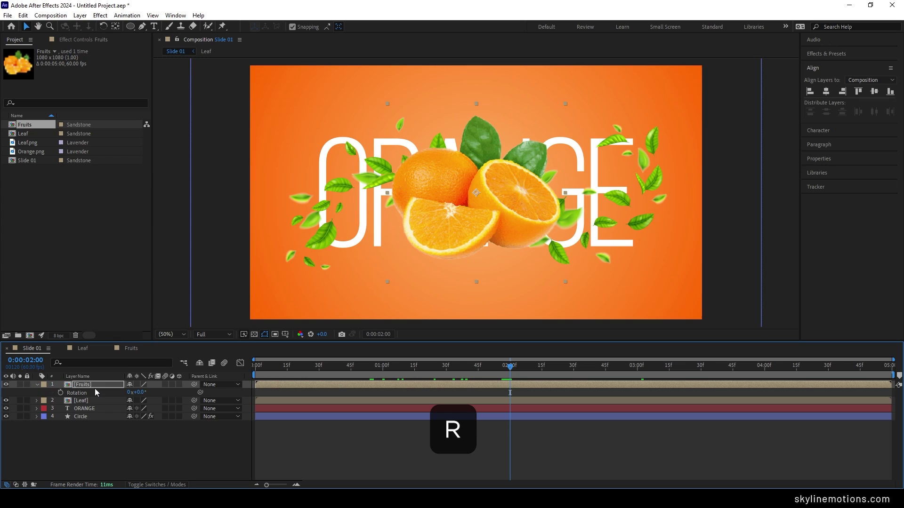
left_click(141, 392)
type("5")
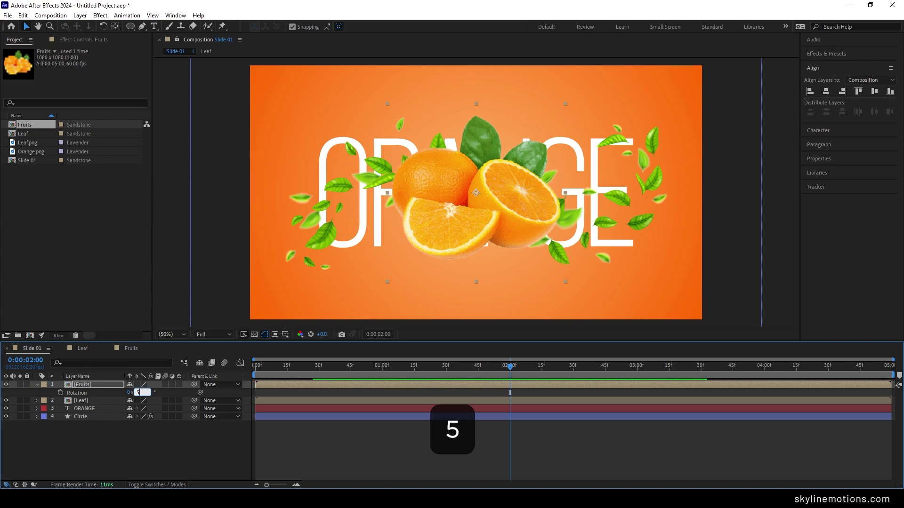
key("Return")
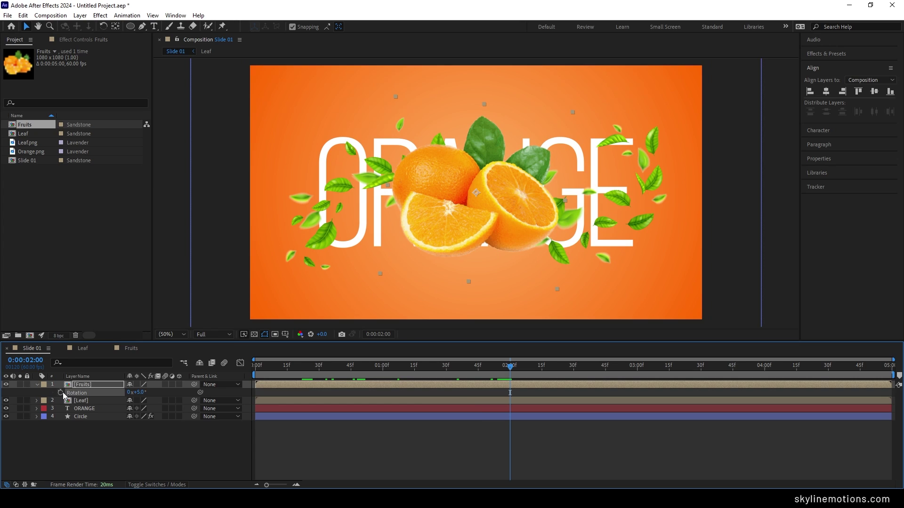
left_click(60, 392)
- Keyframe the Fruits layer's rotation at -15° at 0:00:00:00 and preview the animation
left_click_drag(452, 374, 245, 374)
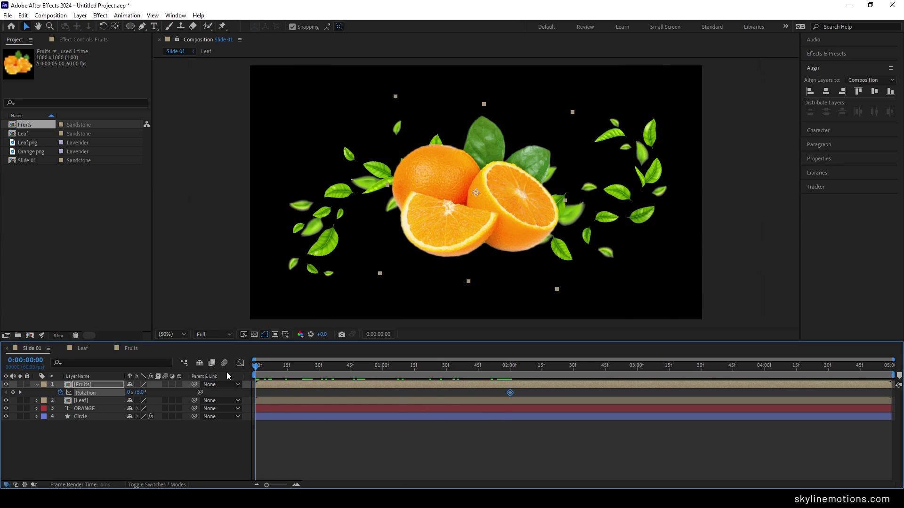
left_click_drag(139, 396, 134, 396)
left_click(144, 395)
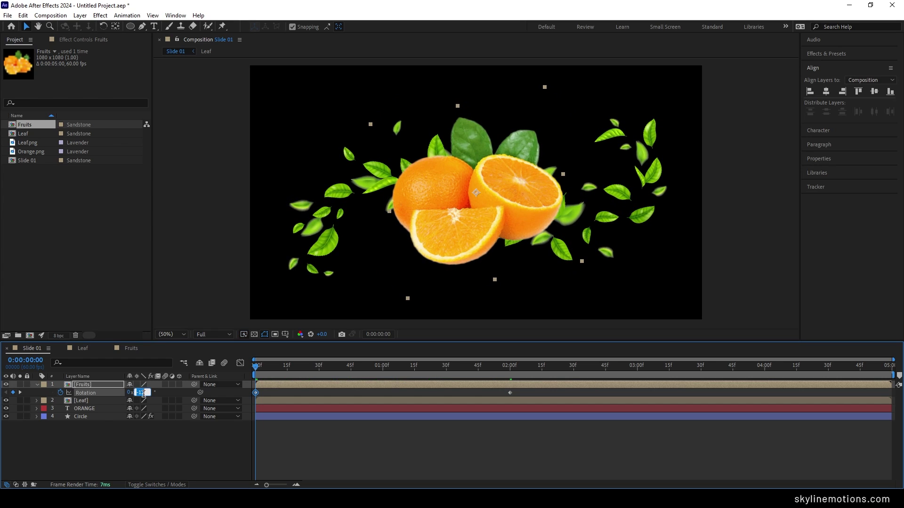
type("-15")
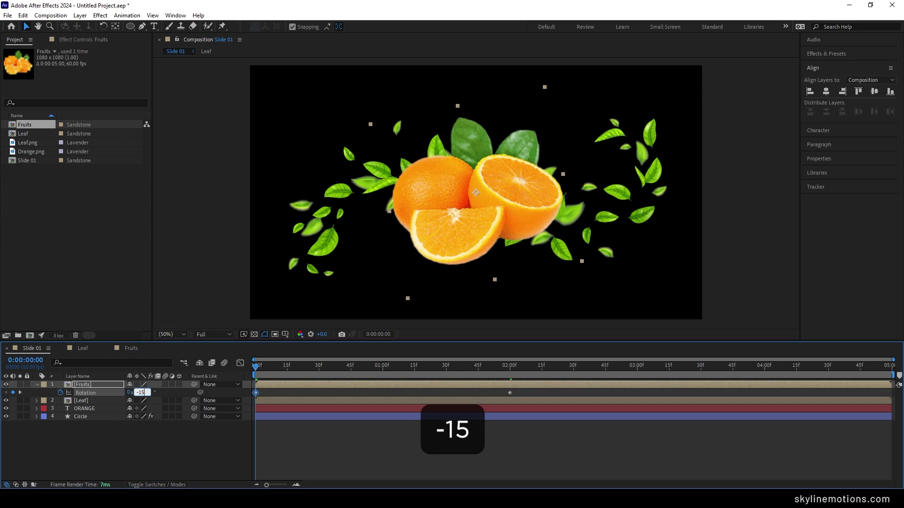
key("Return")
key("space")
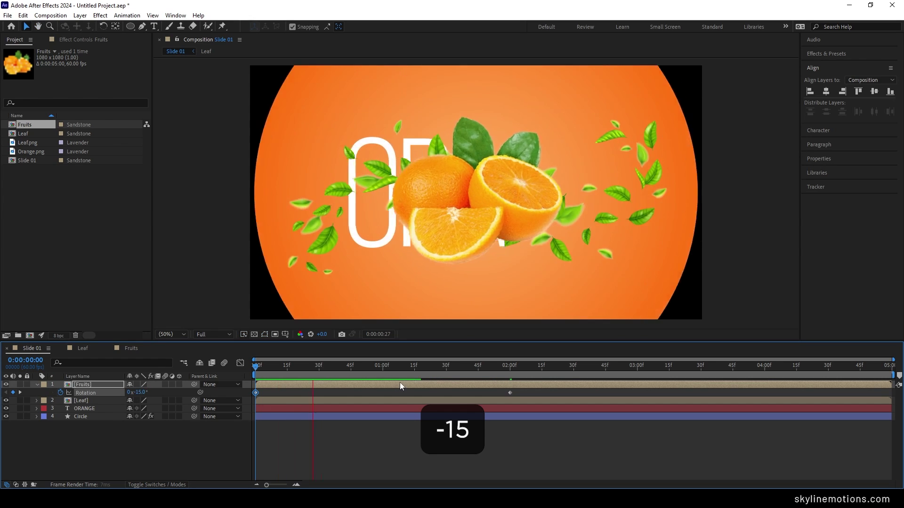
key("space")
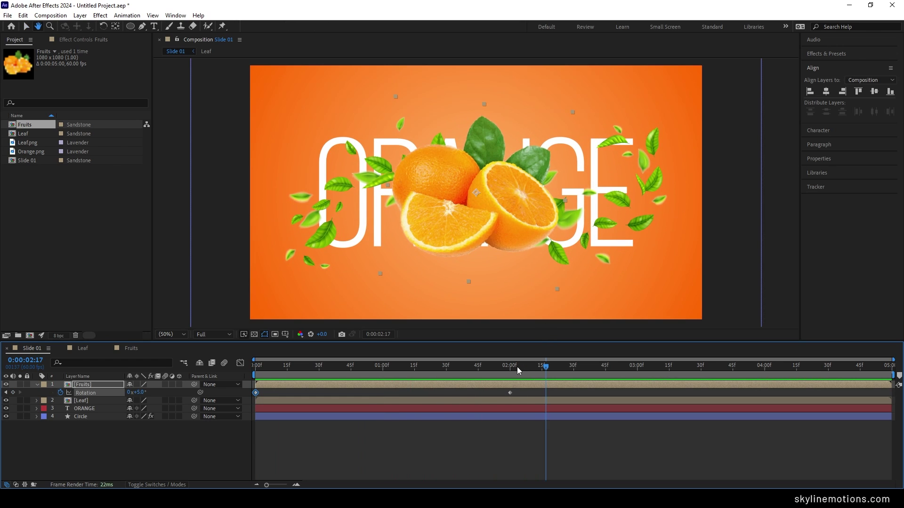
- Keyframe the Fruits layer's rotation at 10° at 0:00:03:30
left_click_drag(517, 367, 701, 384)
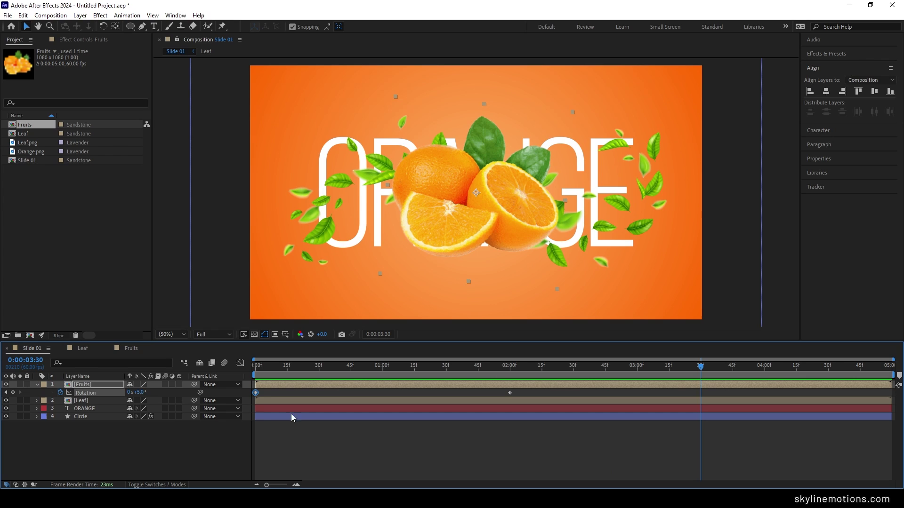
left_click(138, 392)
type("0")
key("Return")
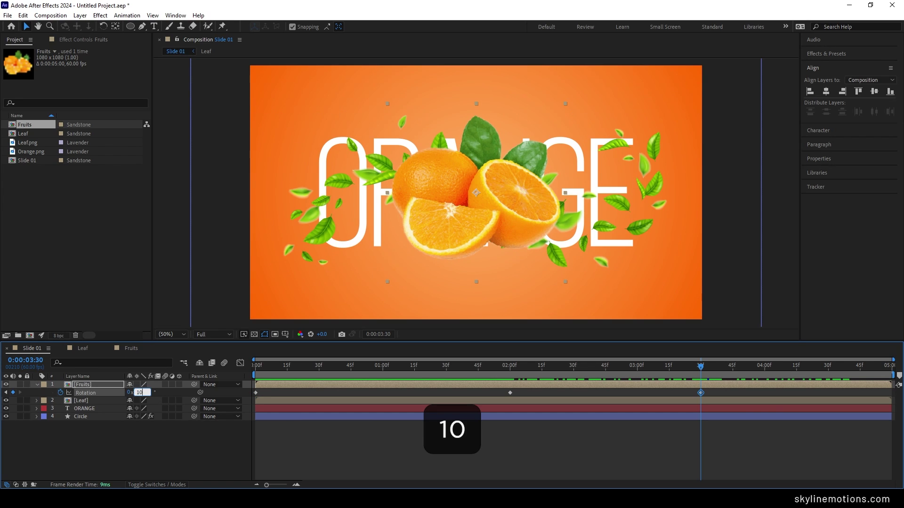
key("Return")
- Keyframe the Fruits layer's rotation at 20° at 0:00:04:30 and preview from the start
left_click_drag(701, 366, 830, 379)
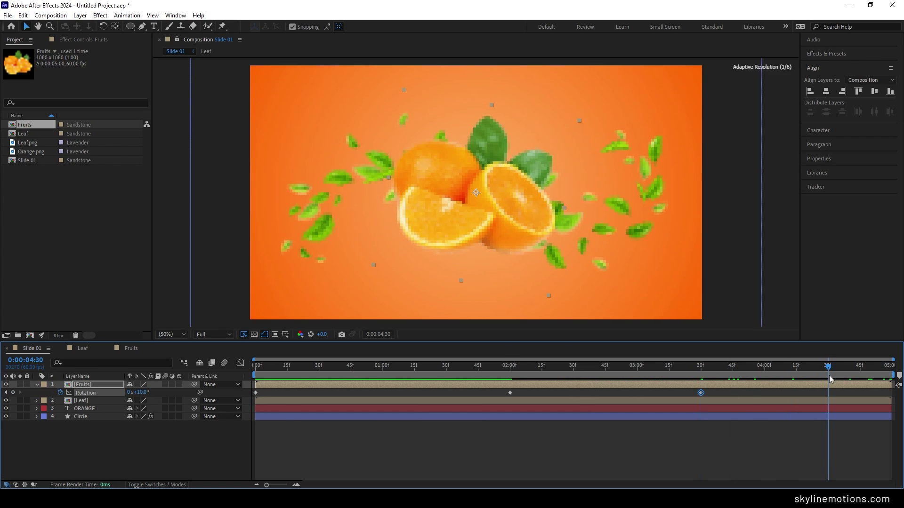
left_click(142, 393)
type("20")
key("Return")
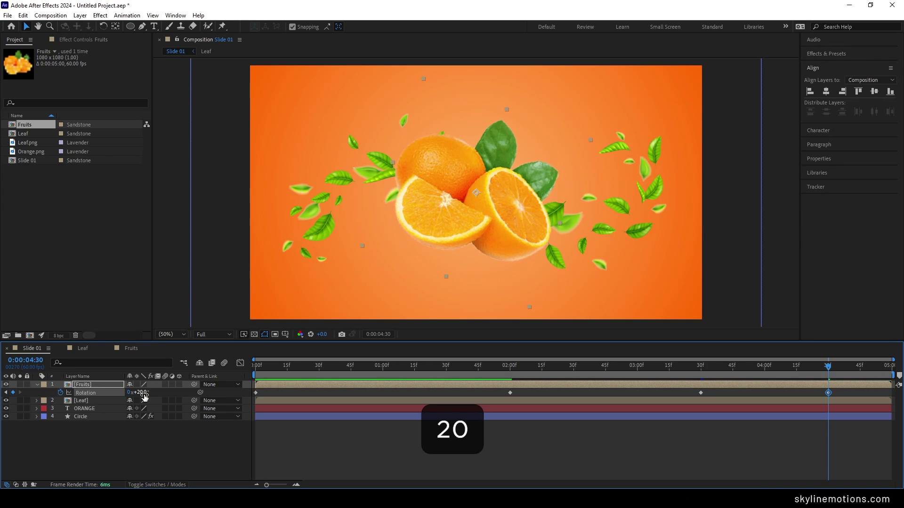
key("Home")
key("space")
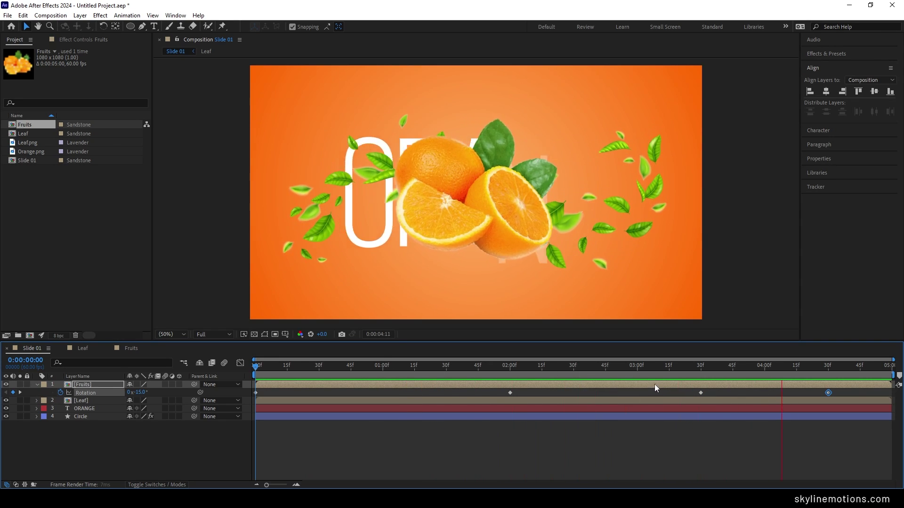
- Apply Easy Ease to all four rotation keyframes of the Fruits layer
left_click_drag(527, 392, 295, 416)
left_click_drag(843, 389, 693, 407)
key("F9")
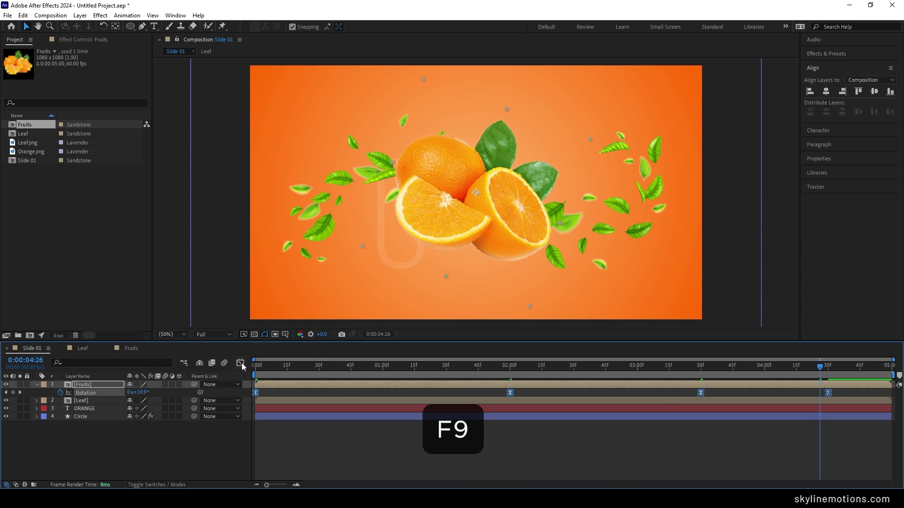
- Shape the Fruits rotation speed graph so the first segment peaks early and the last segment peaks late, and check the motion
left_click(240, 363)
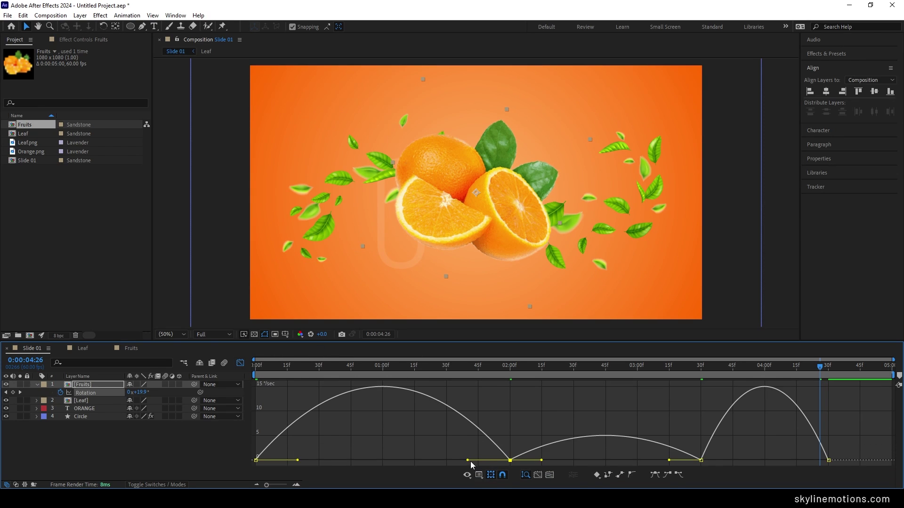
left_click_drag(468, 460, 383, 460)
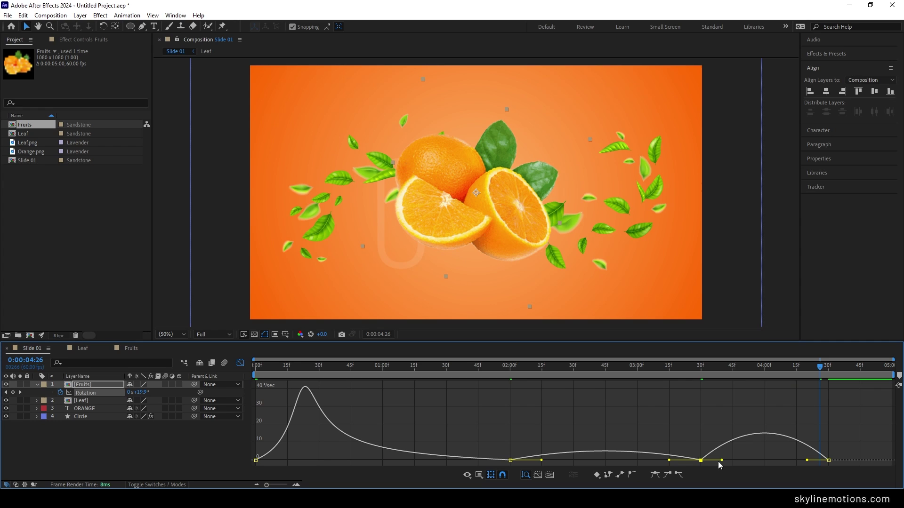
left_click_drag(719, 460, 792, 464)
key("space")
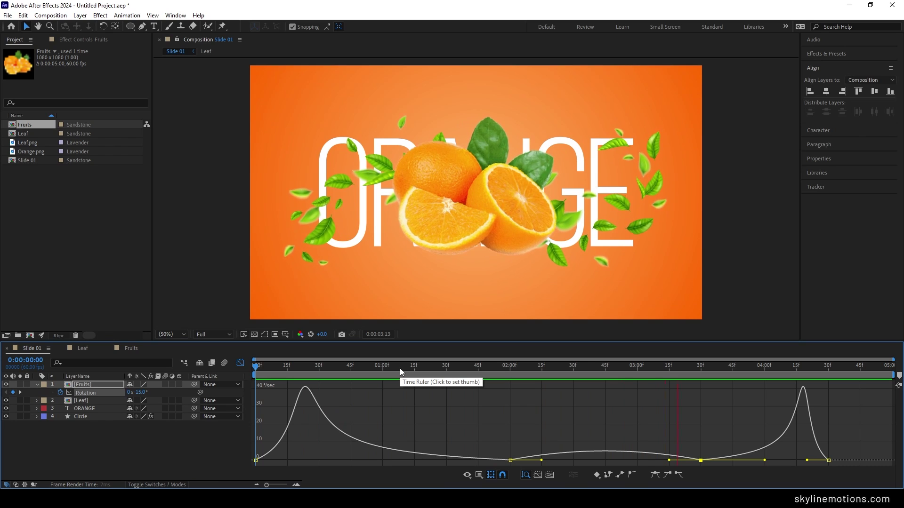
left_click(240, 363)
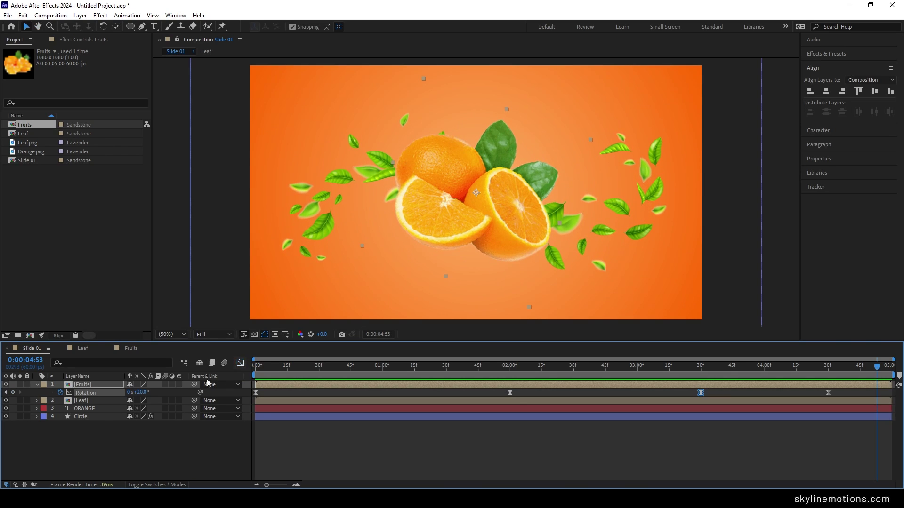
left_click(36, 385)
left_click(166, 442)
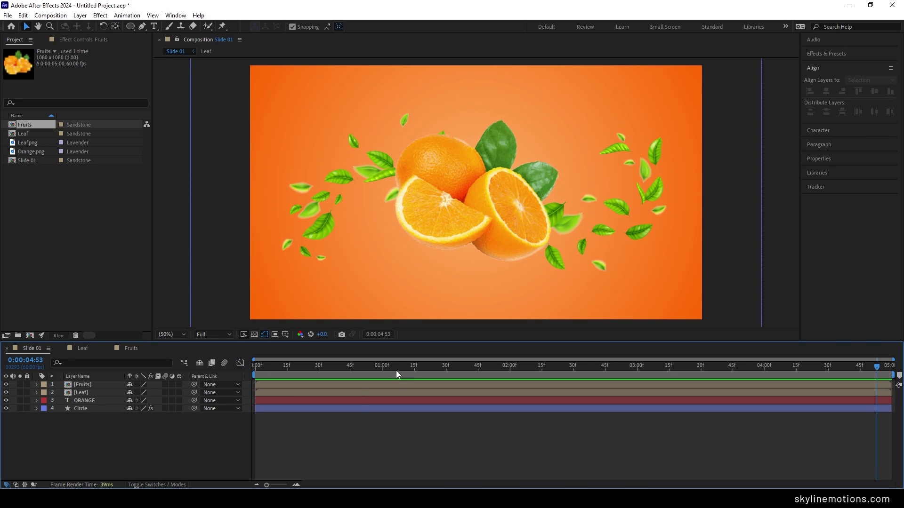
left_click_drag(397, 371, 476, 359)
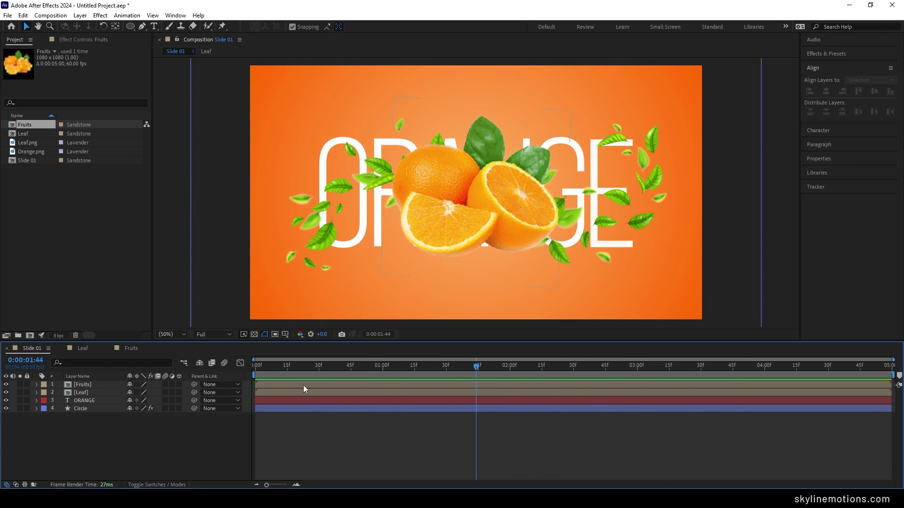
- Apply the Drop Shadow effect to the Fruits layer
left_click(79, 386)
left_click(826, 53)
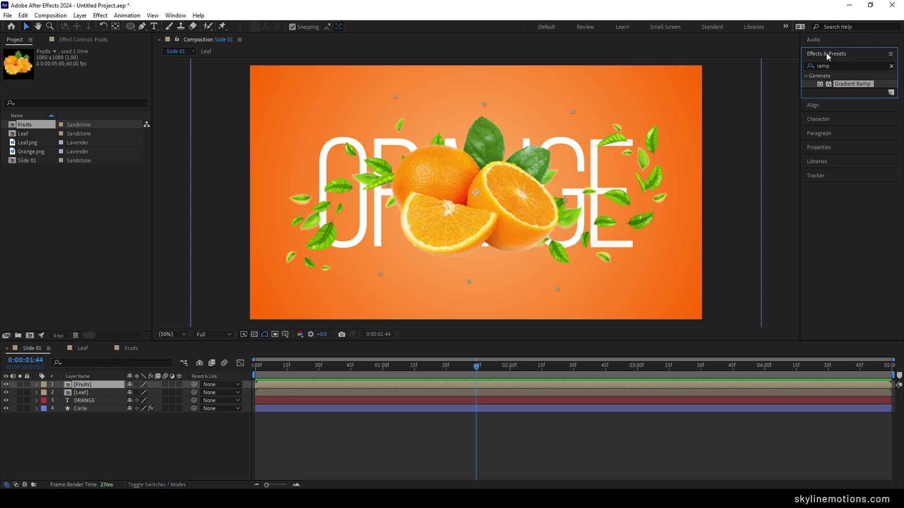
left_click(838, 66)
type("drop")
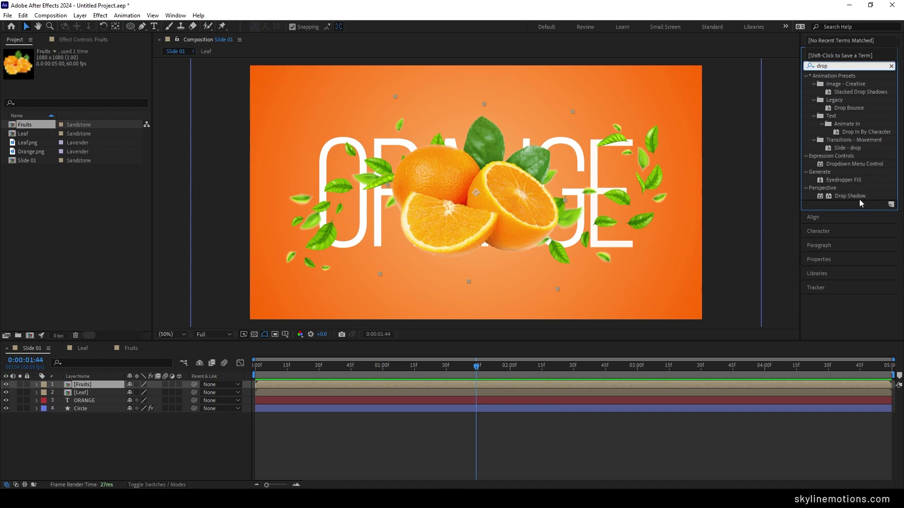
left_click_drag(849, 196, 102, 384)
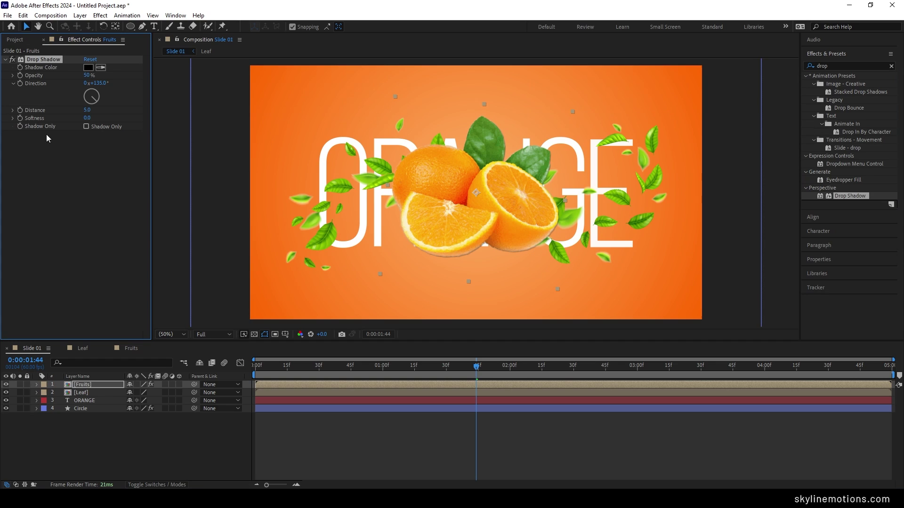
- Set the Fruits drop shadow's softness to 100 and its distance to 0
left_click(87, 118)
type("1")
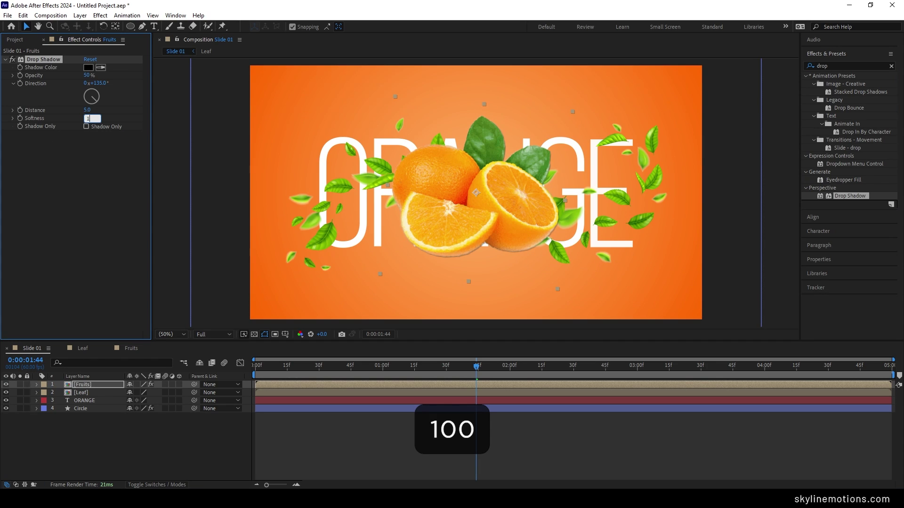
type("00")
key("Return")
left_click(88, 110)
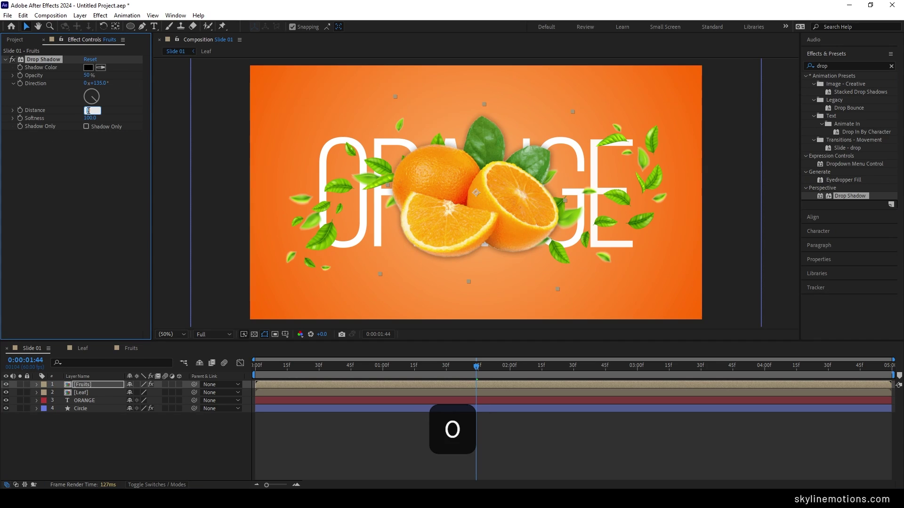
type("0")
key("Return")
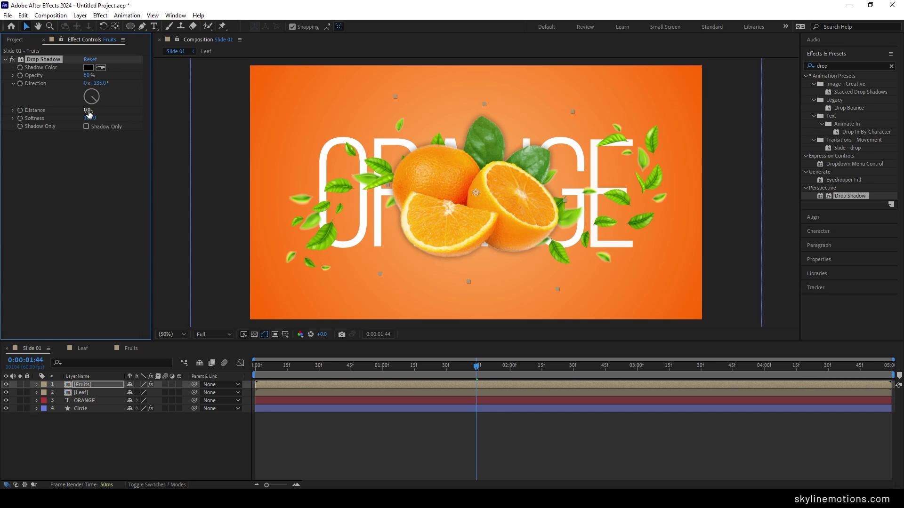
- Set the drop shadow's opacity to 25% and softness to 200, and compare the result with the effect switched off and on
left_click(88, 76)
key("Return")
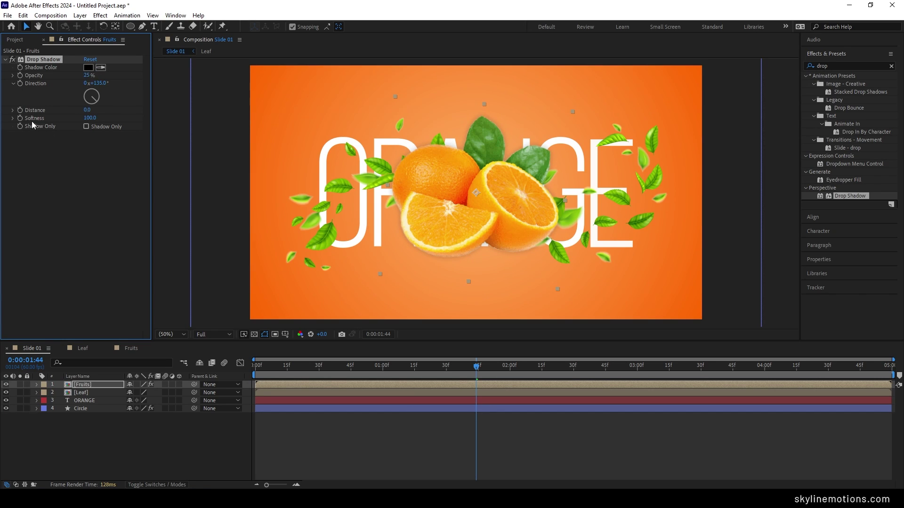
left_click(91, 119)
type("200")
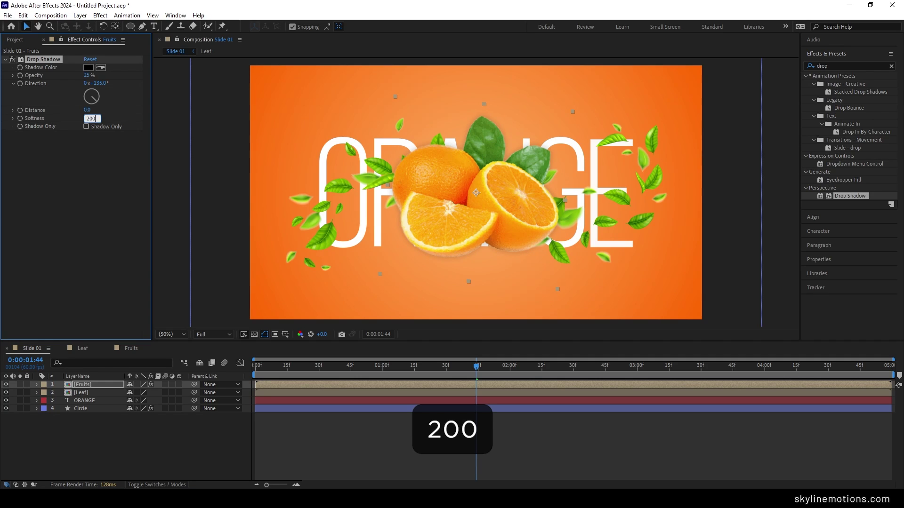
key("Return")
left_click(12, 60)
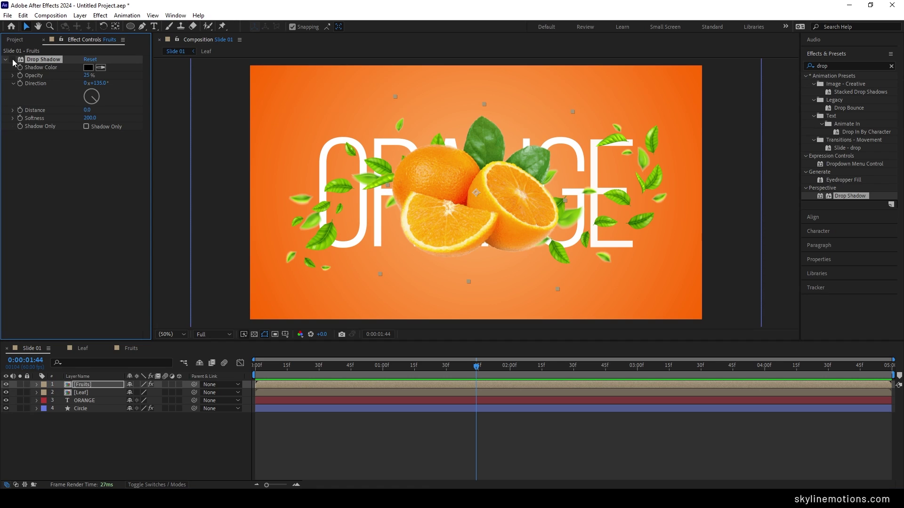
left_click(12, 60)
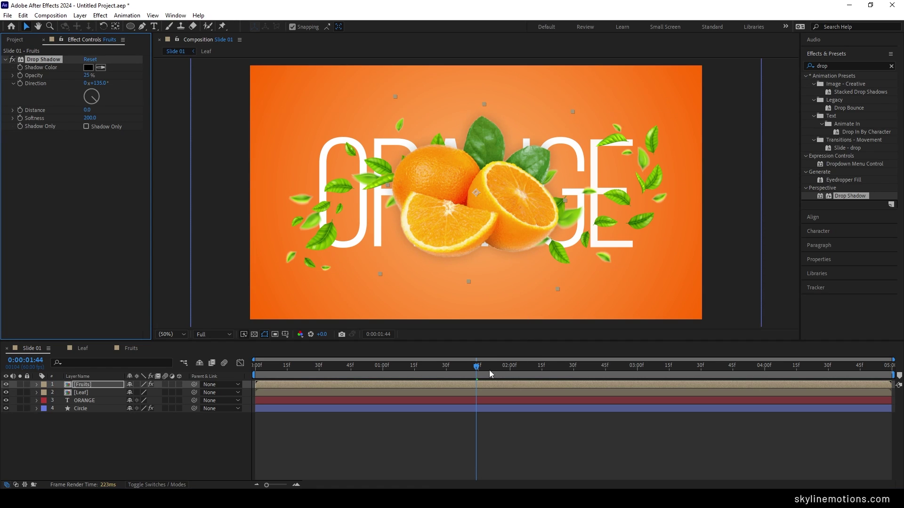
left_click_drag(490, 370, 530, 381)
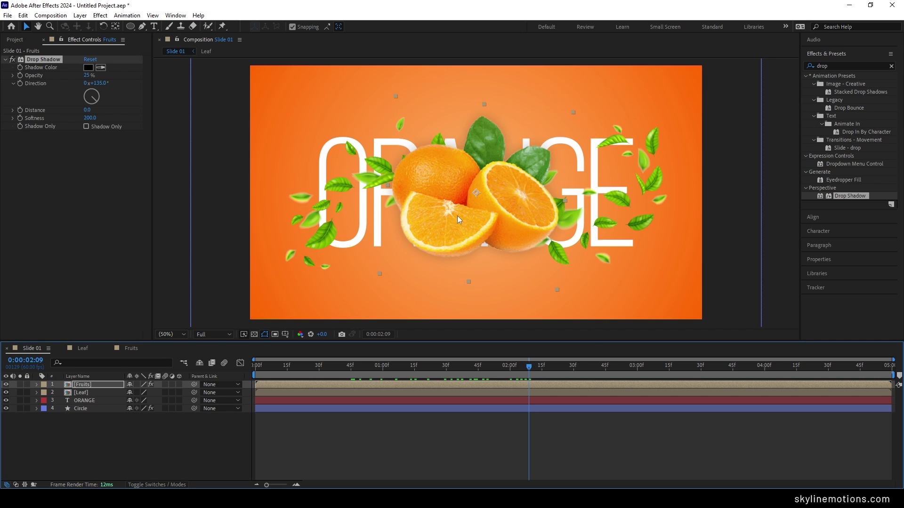
- Set the Circle layer's Gradient Ramp end color by sampling the dark orange between the fruits
left_click(85, 408)
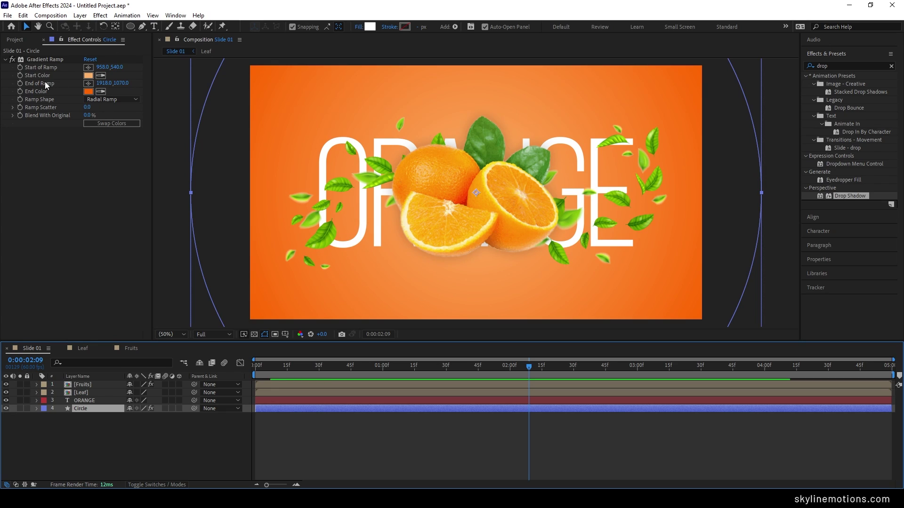
left_click(101, 92)
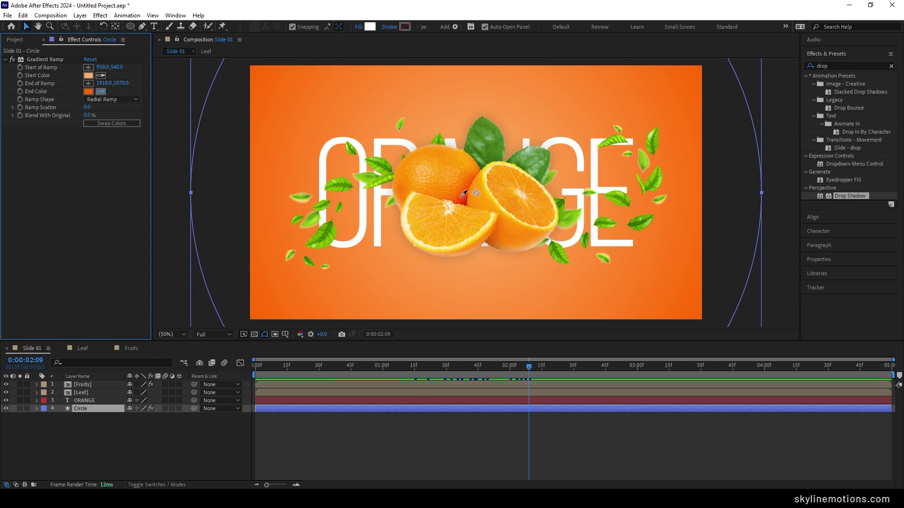
left_click(463, 191)
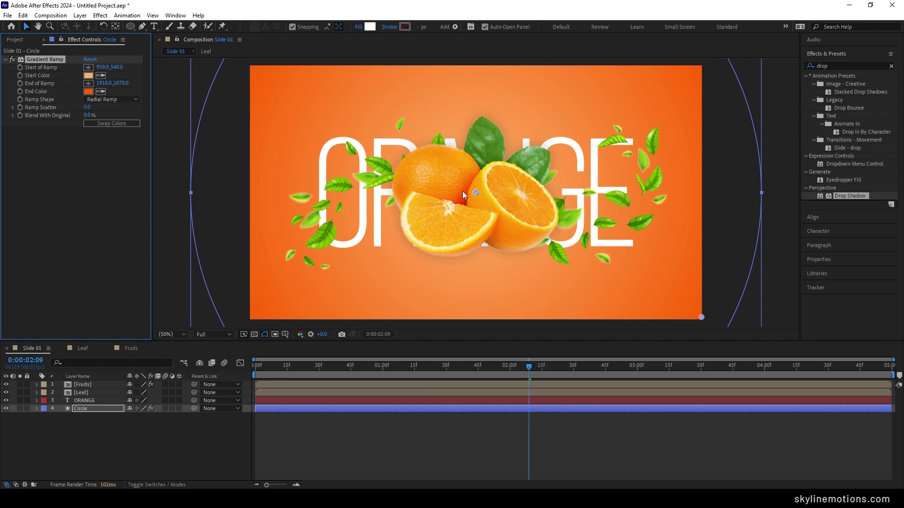
- Set the Circle layer's Gradient Ramp start color by sampling the yellow-orange of the fruit, and scrub the slide to 0:00:02:34
left_click(101, 75)
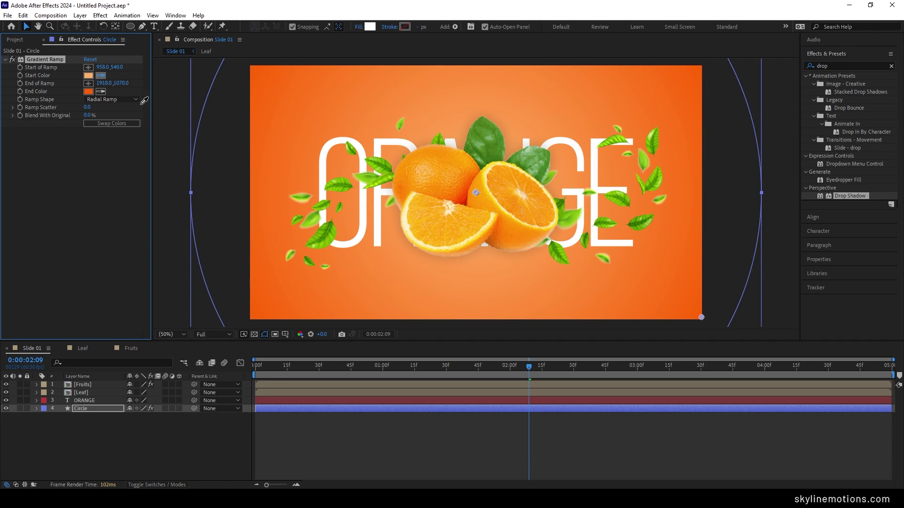
left_click(472, 232)
left_click(188, 423)
left_click(248, 365)
left_click_drag(248, 366, 582, 366)
- Create a two-node camera named Camera with the 50mm preset
left_click(80, 16)
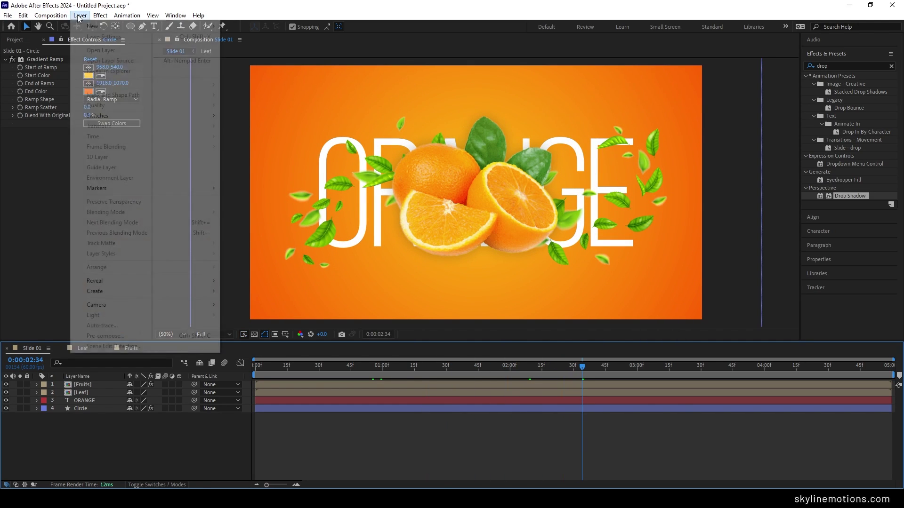
mouse_move(141, 26)
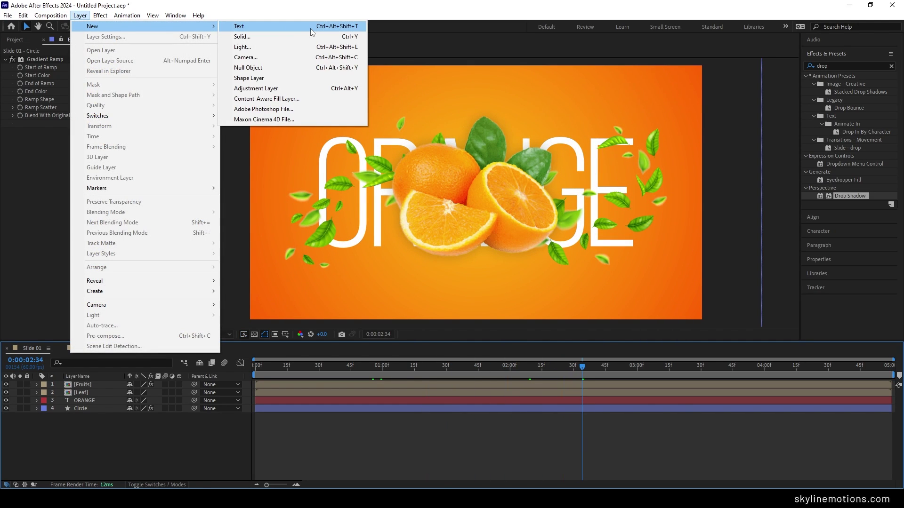
left_click(259, 62)
left_click(520, 163)
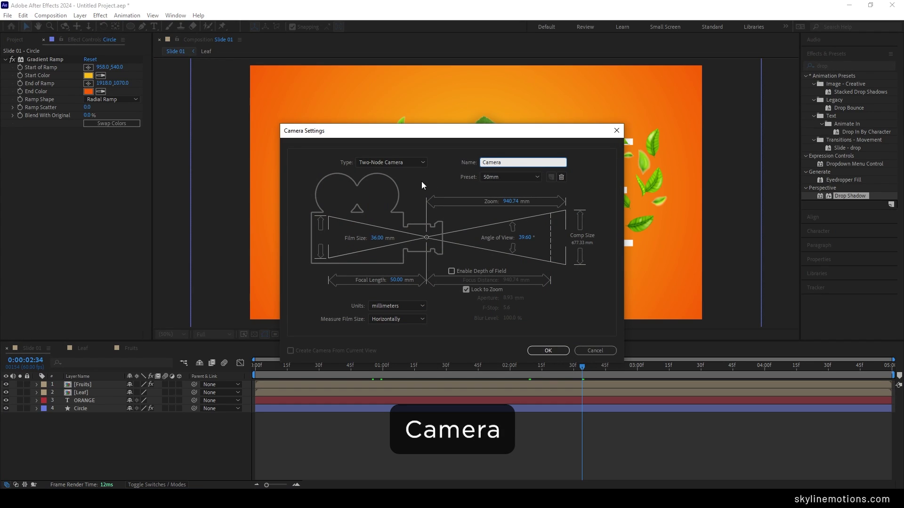
left_click(499, 177)
left_click(507, 254)
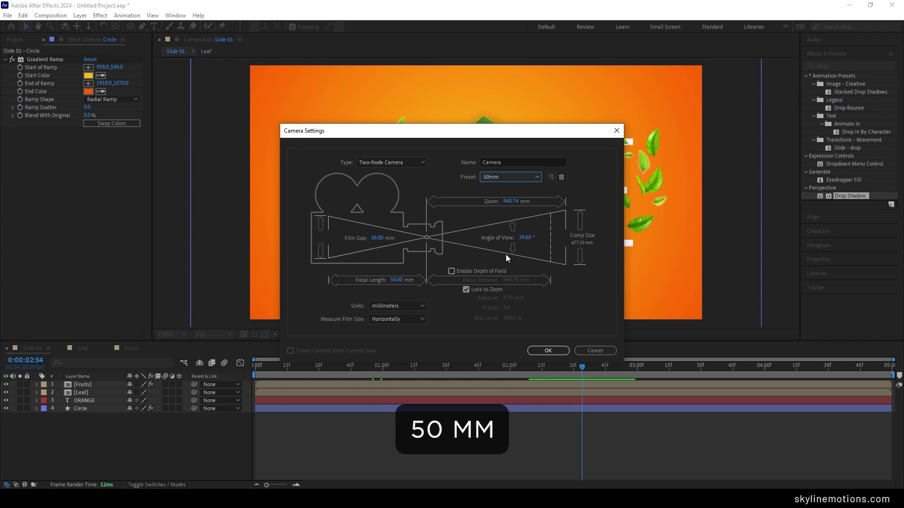
left_click(543, 349)
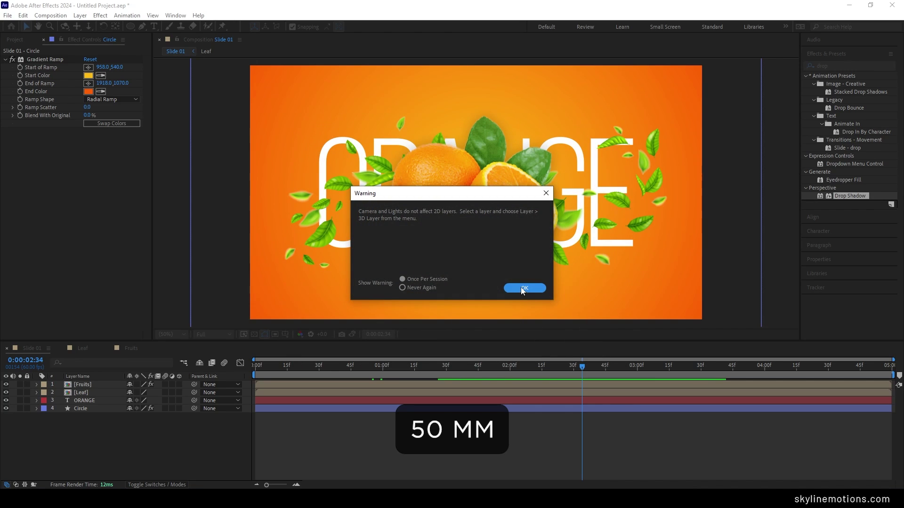
left_click(521, 288)
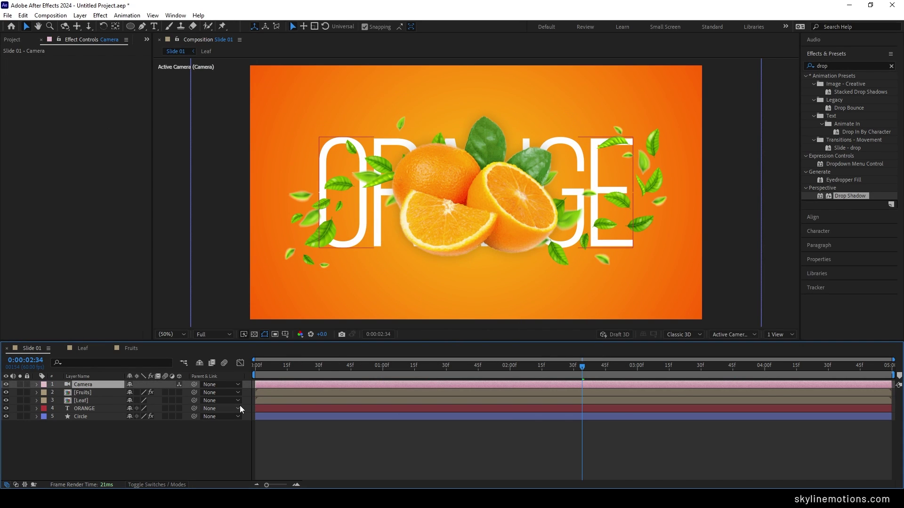
- Add a null object to the Slide 01 composition and rename it Controller
left_click(80, 17)
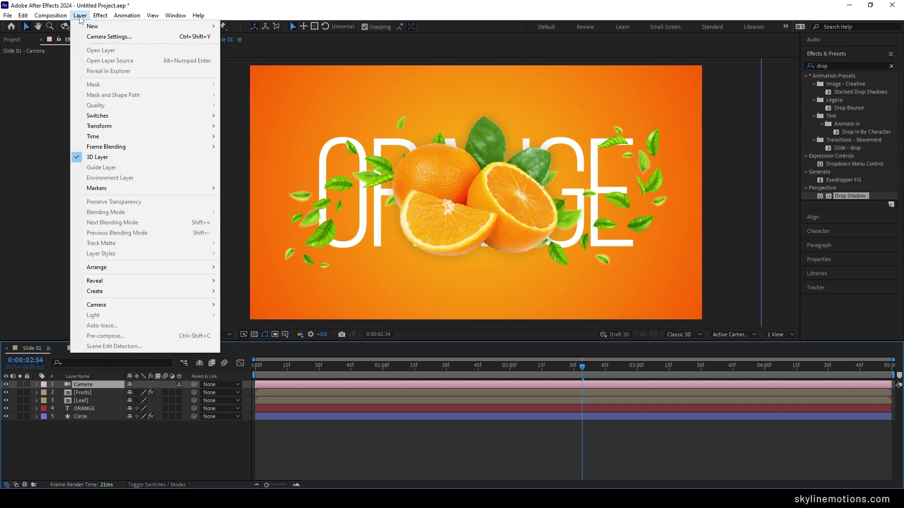
mouse_move(120, 26)
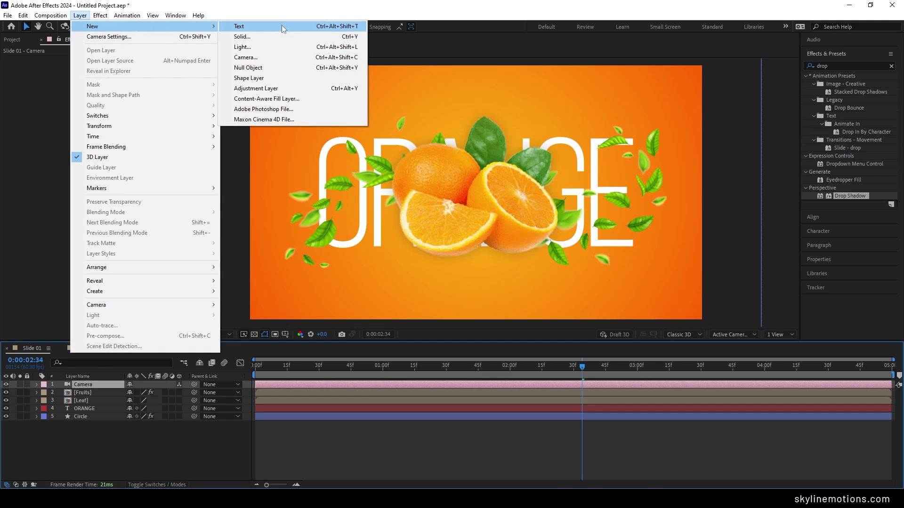
left_click(249, 67)
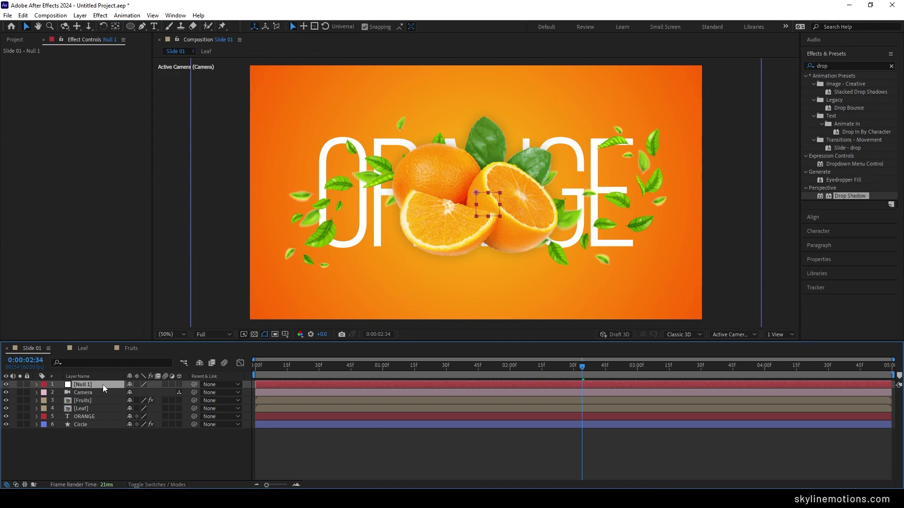
right_click(102, 385)
left_click(159, 358)
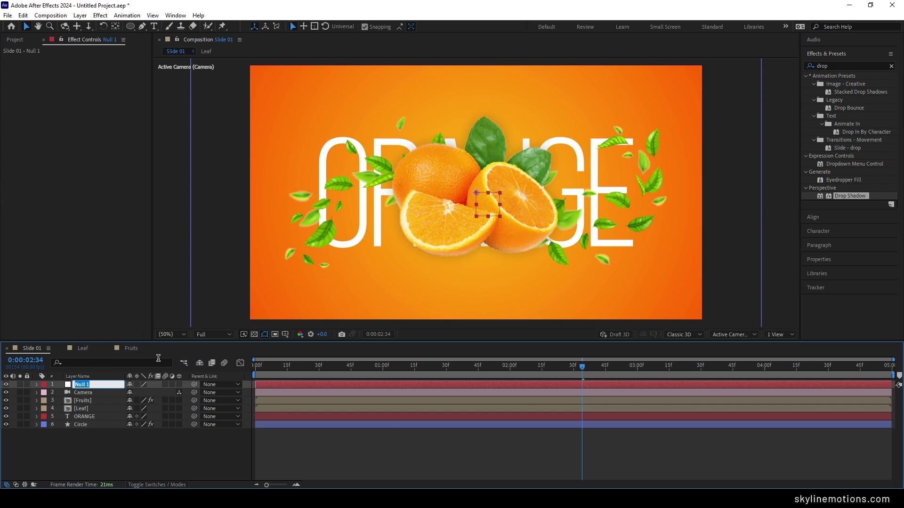
type("Controller")
key("Return")
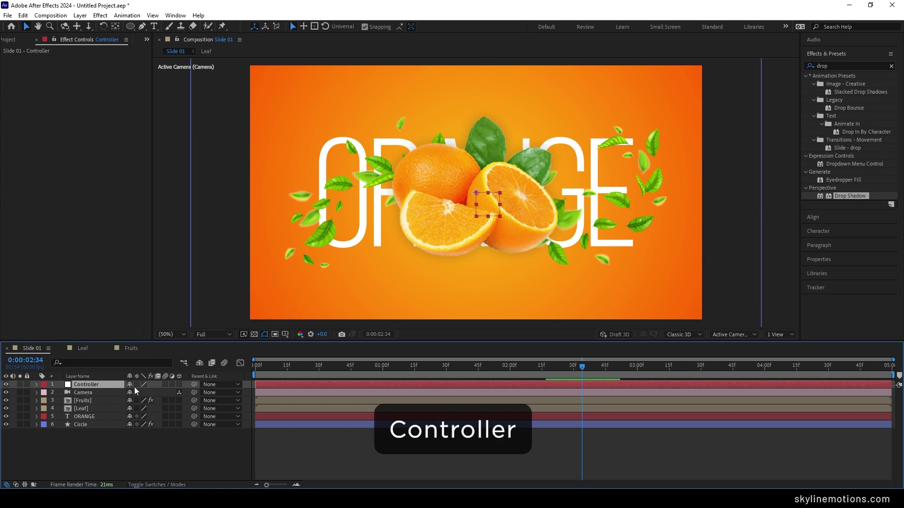
- Parent the Camera layer to the Controller null
left_click(135, 394)
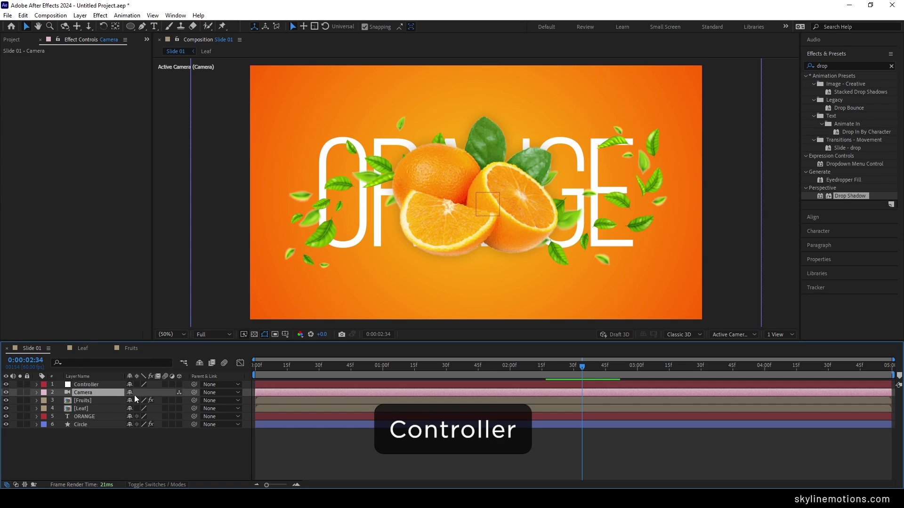
left_click(157, 485)
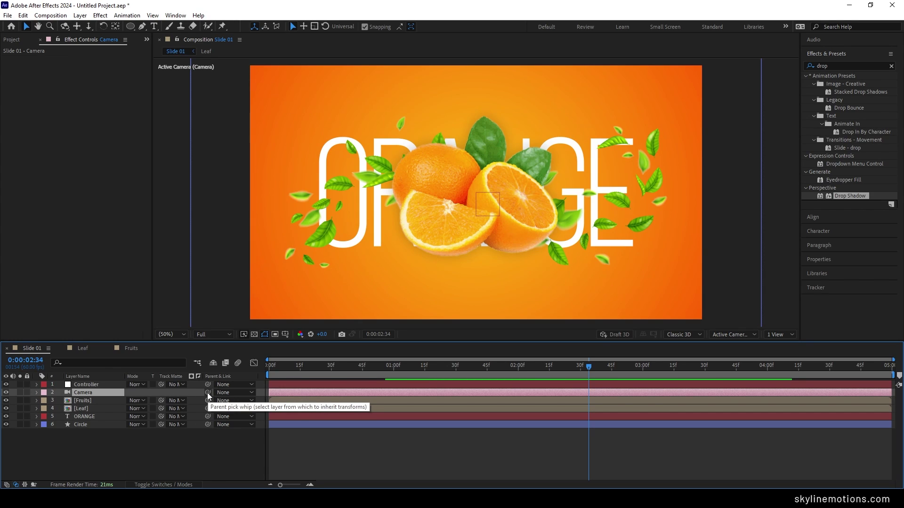
left_click_drag(207, 394, 91, 385)
- Make the Controller, Fruits, Leaf, ORANGE and Circle layers 3D
left_click(96, 384)
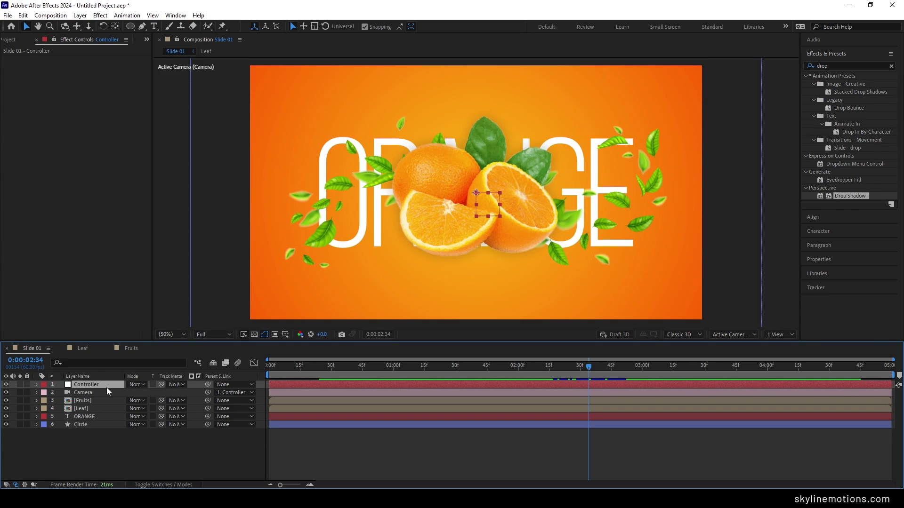
left_click(180, 486)
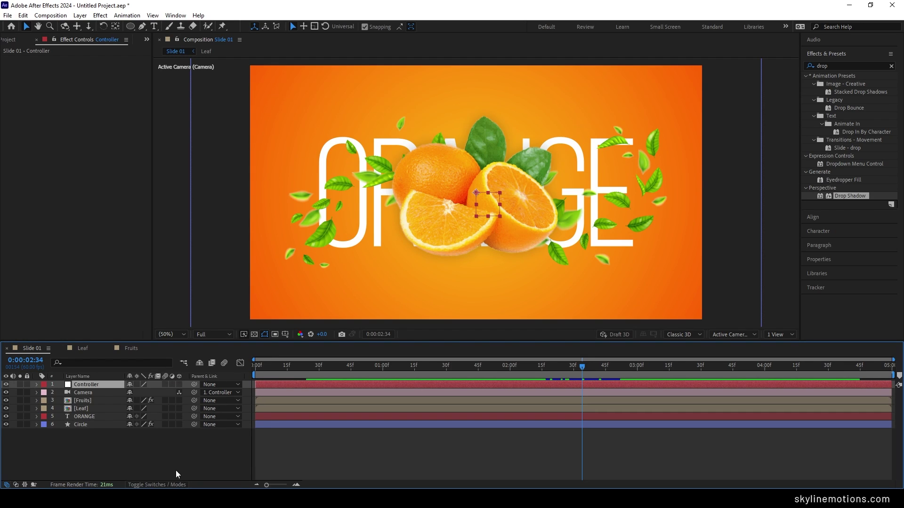
left_click(179, 385)
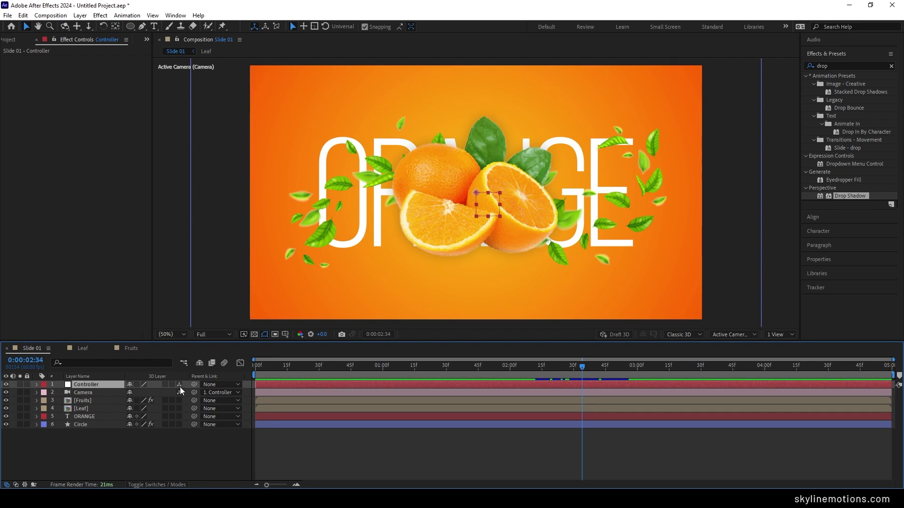
left_click(191, 439)
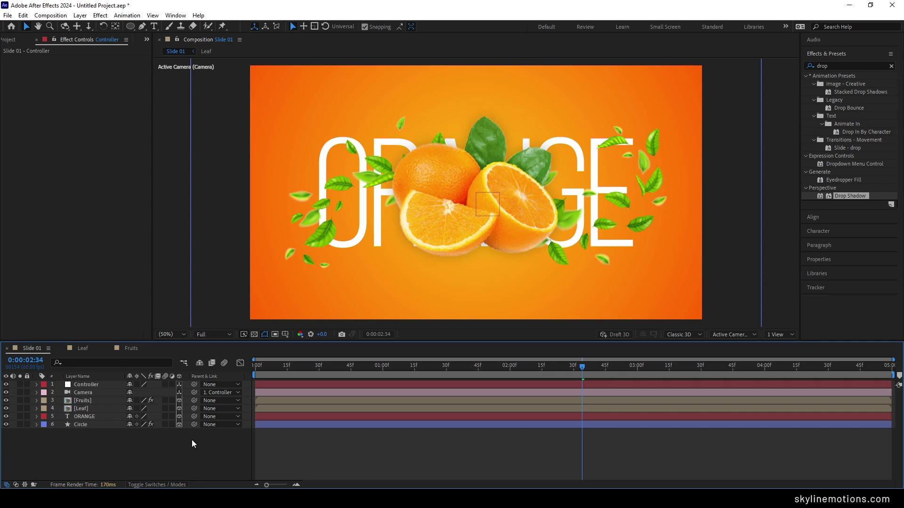
- Reveal the position of the Fruits, Leaf, ORANGE and Circle layers, and set the ORANGE title's Z position to -500
left_click_drag(74, 439, 94, 402)
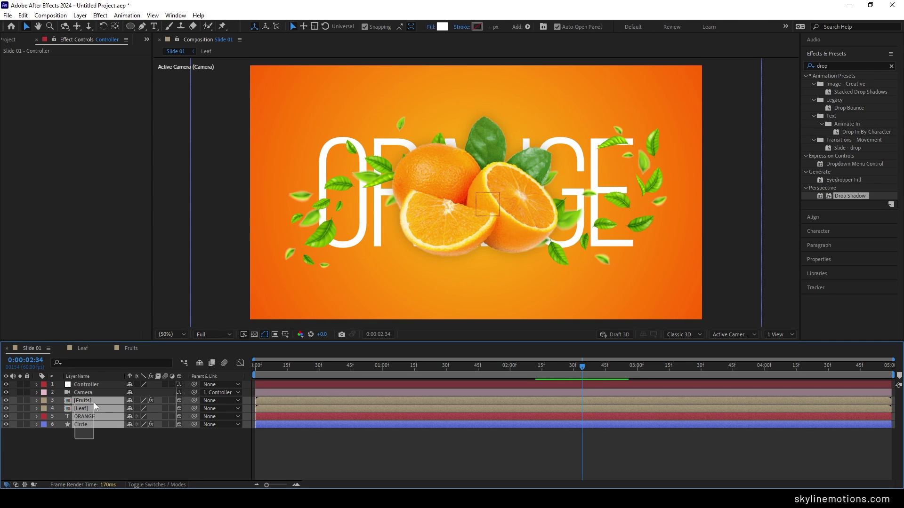
key("p")
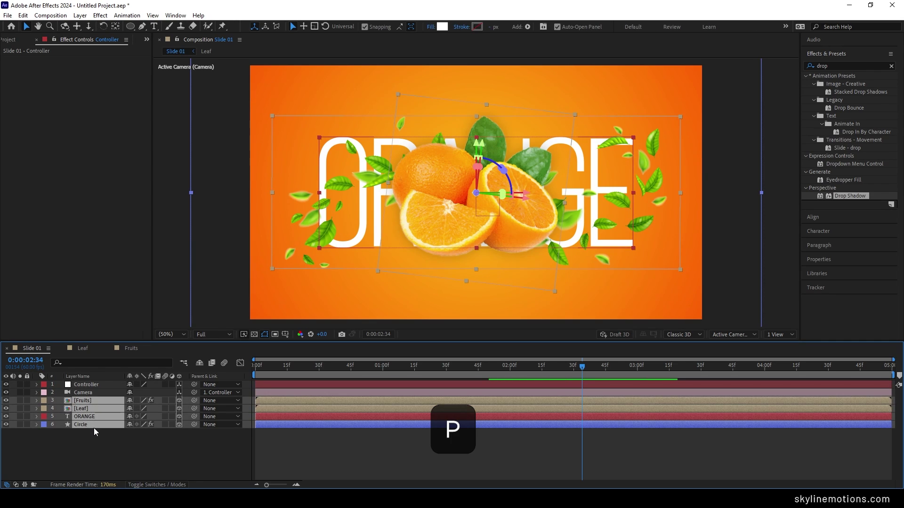
left_click(105, 468)
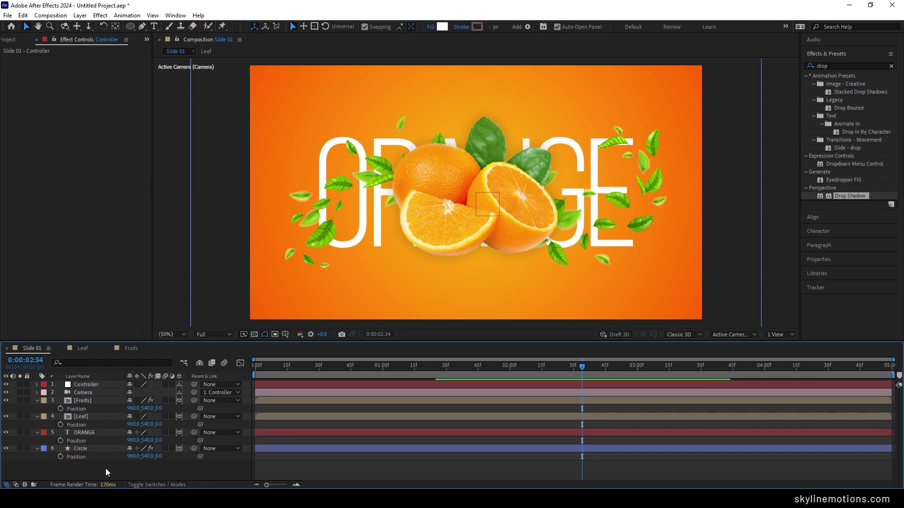
left_click(38, 449)
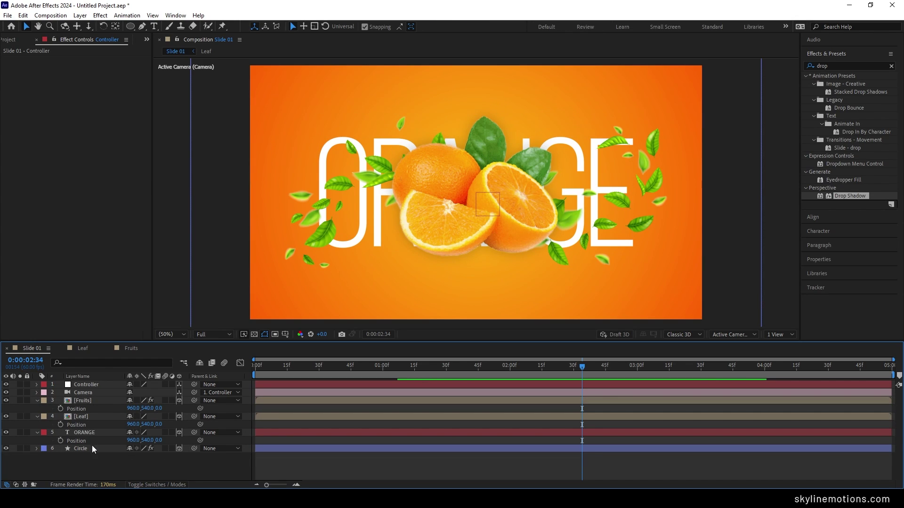
left_click(159, 440)
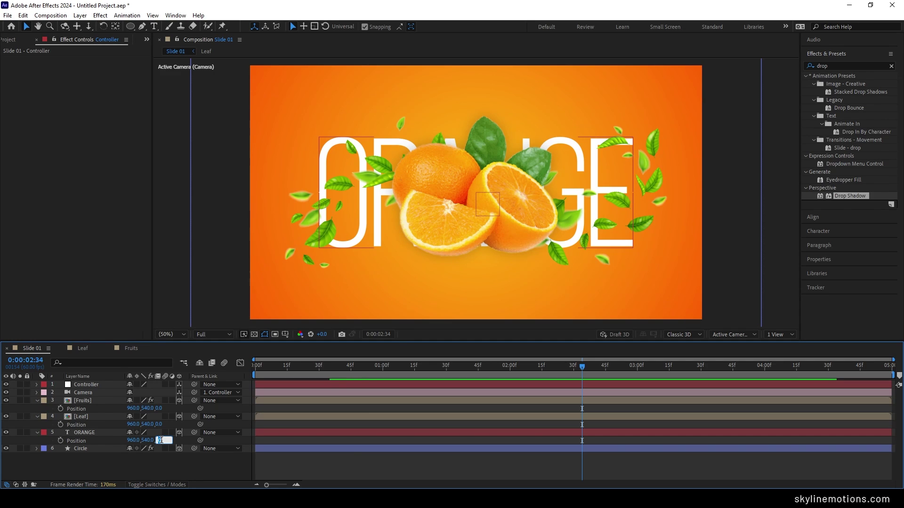
type("-500")
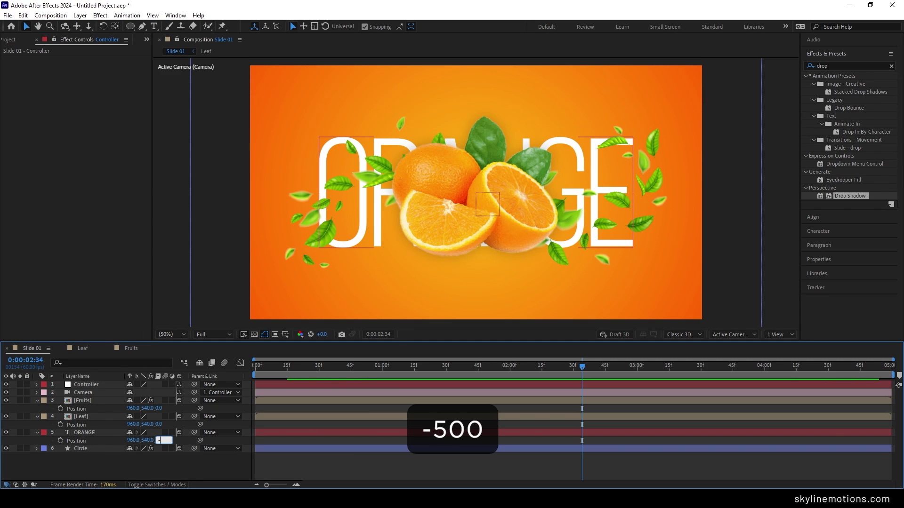
key("Return")
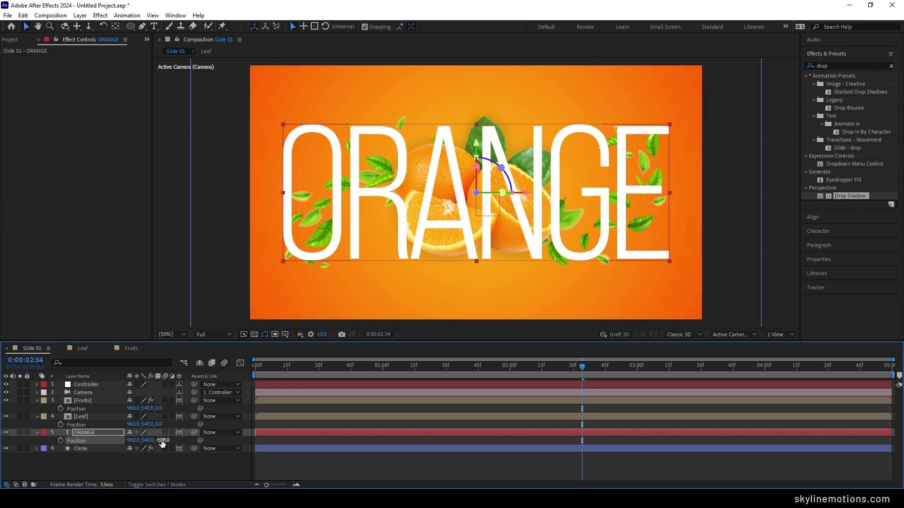
- Set the Leaf layer's Z position to -1000 and the Fruits layer's Z position to -1500
left_click(159, 424)
type("-1000")
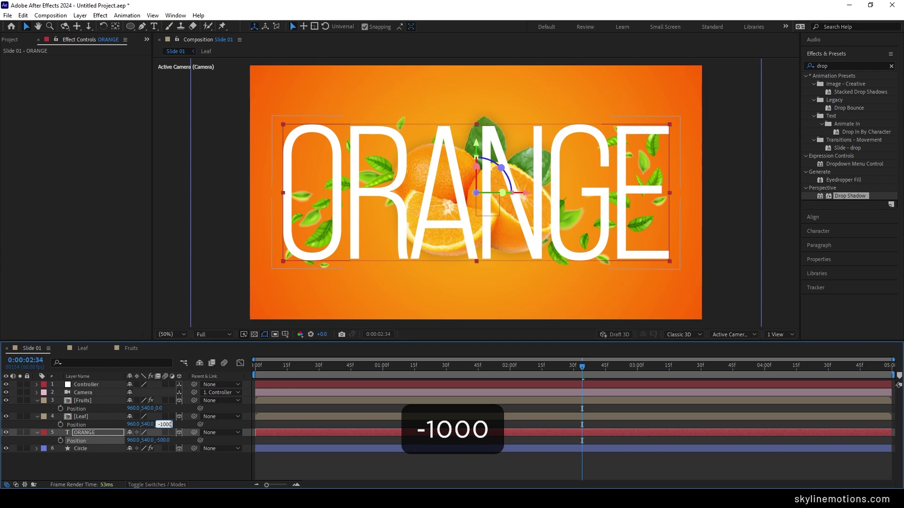
key("Return")
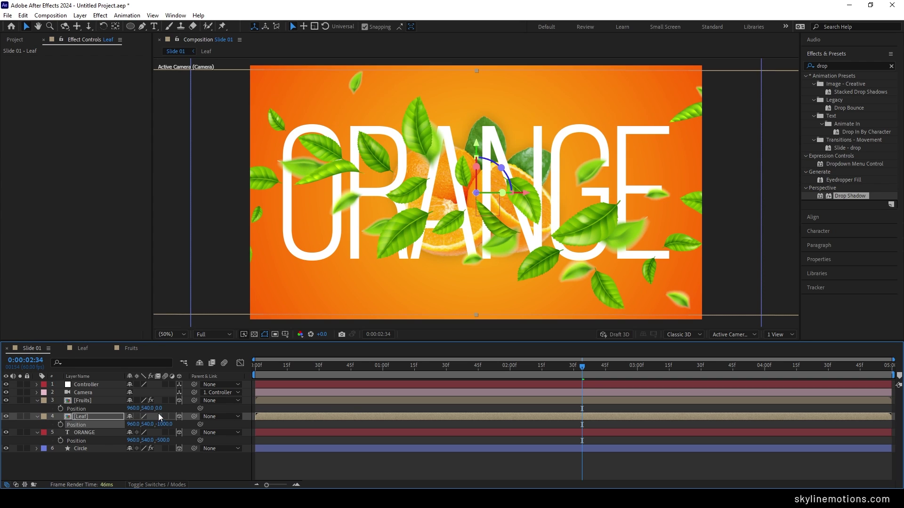
left_click(159, 408)
type("-1500")
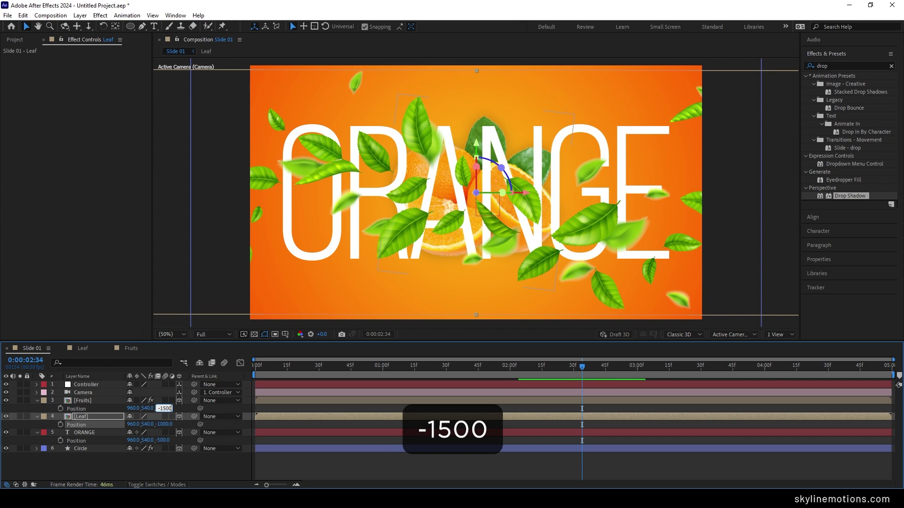
key("Return")
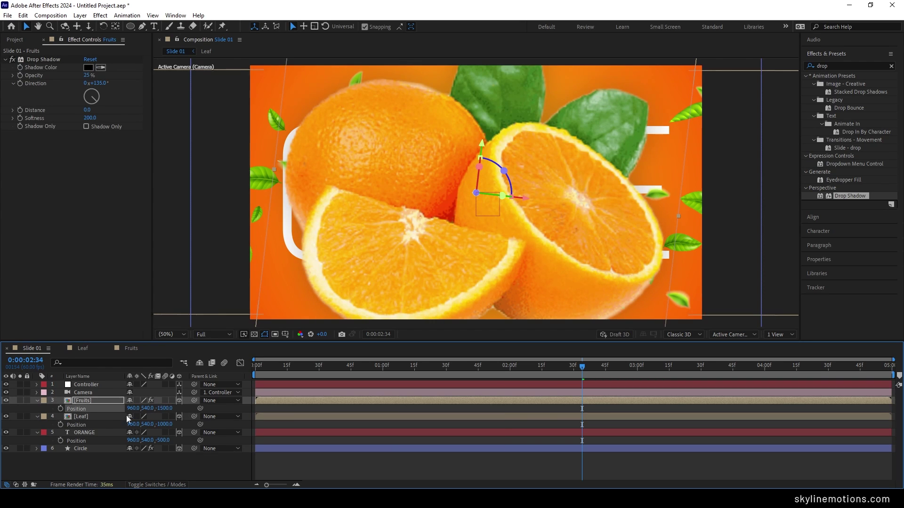
- Reveal the scale of the Fruits, Leaf and ORANGE layers, and set the ORANGE title's scale to 90%
left_click(97, 433)
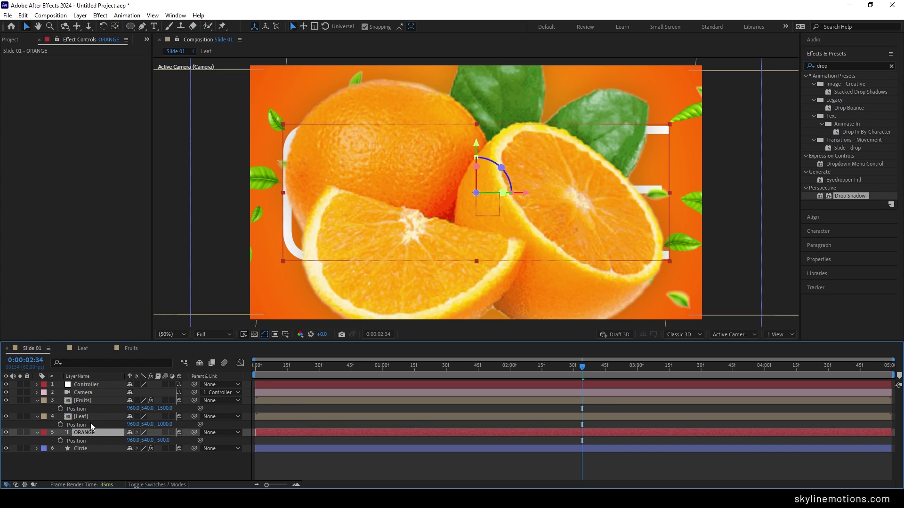
left_click(87, 403, "ctrl")
left_click(86, 417, "ctrl")
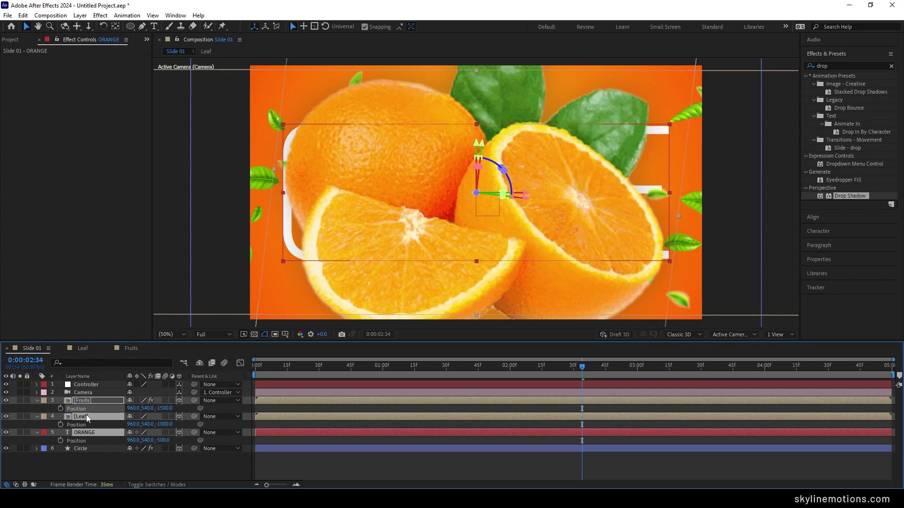
key("s")
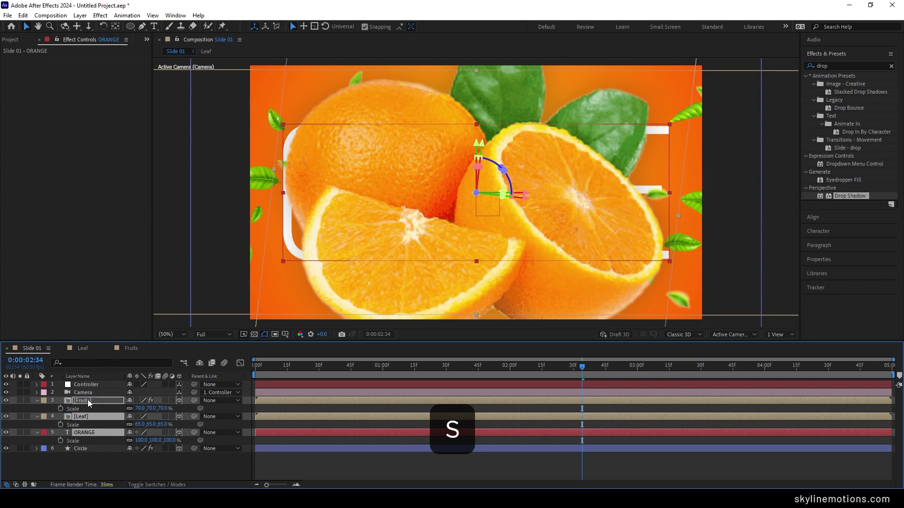
left_click(187, 460)
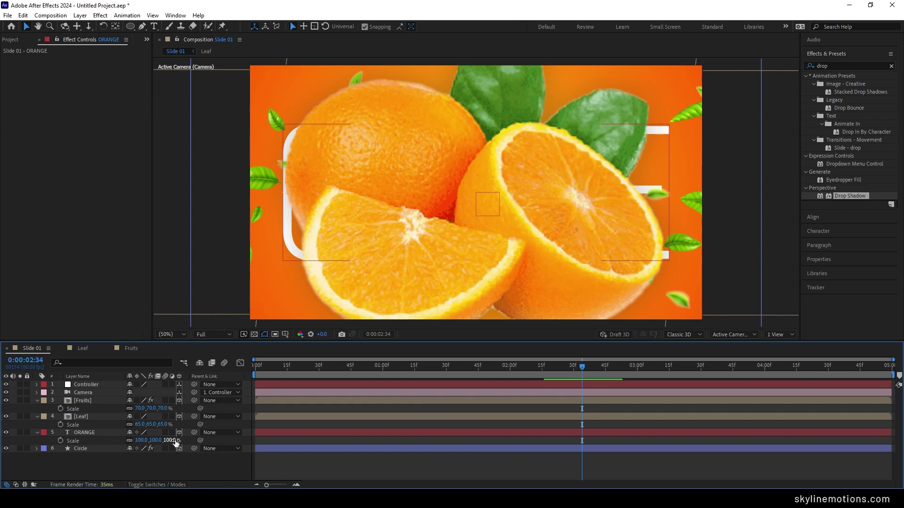
left_click_drag(141, 441, 139, 441)
left_click(166, 440)
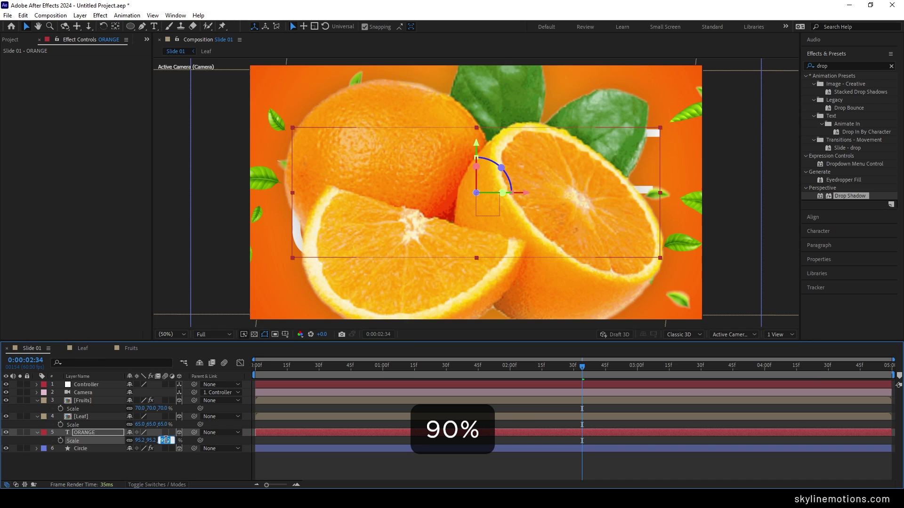
type("90")
key("Return")
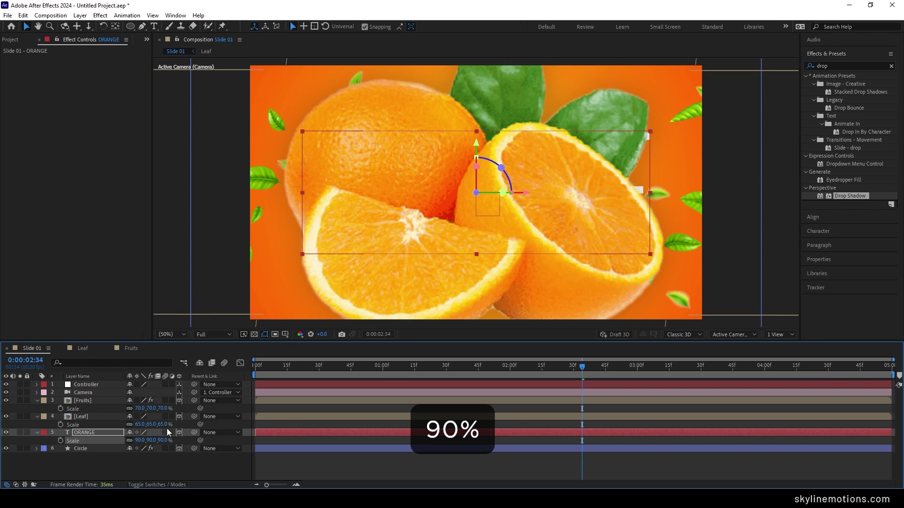
- Set the Leaf layer's scale to 42% and the Fruits layer's scale to 33%, and collapse the layers' revealed properties
left_click_drag(152, 425, 85, 443)
left_click(165, 425)
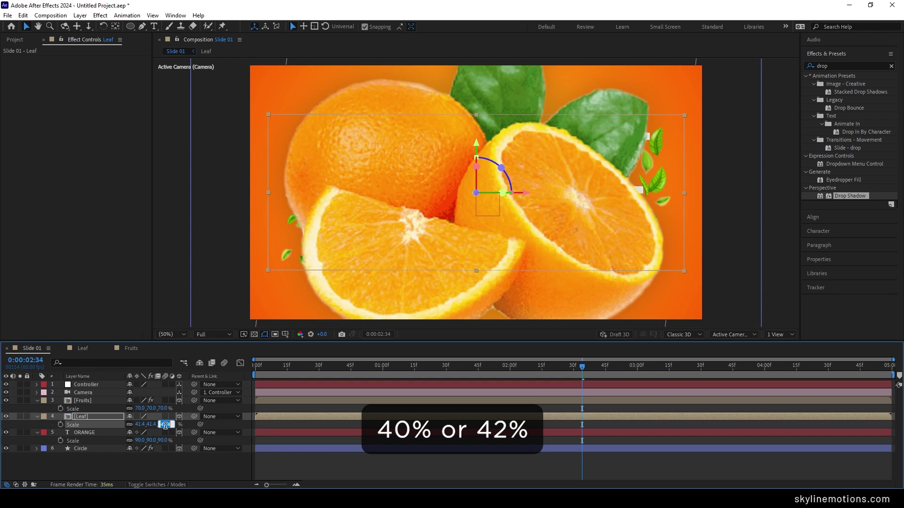
type("42")
key("Return")
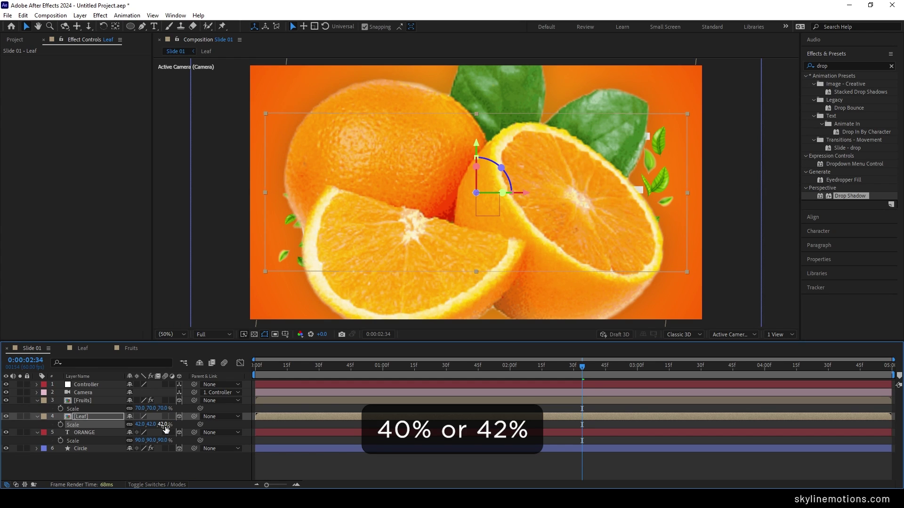
left_click_drag(140, 408, 2, 414)
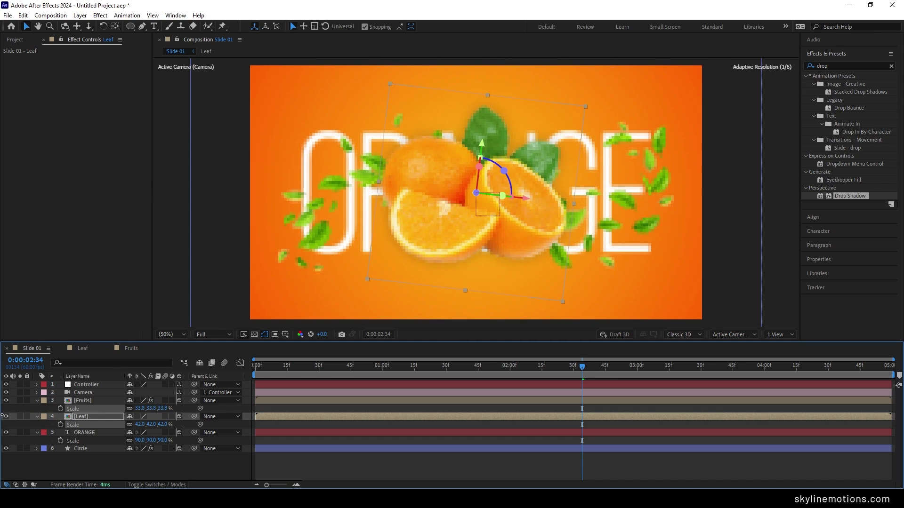
left_click(165, 409)
type("33")
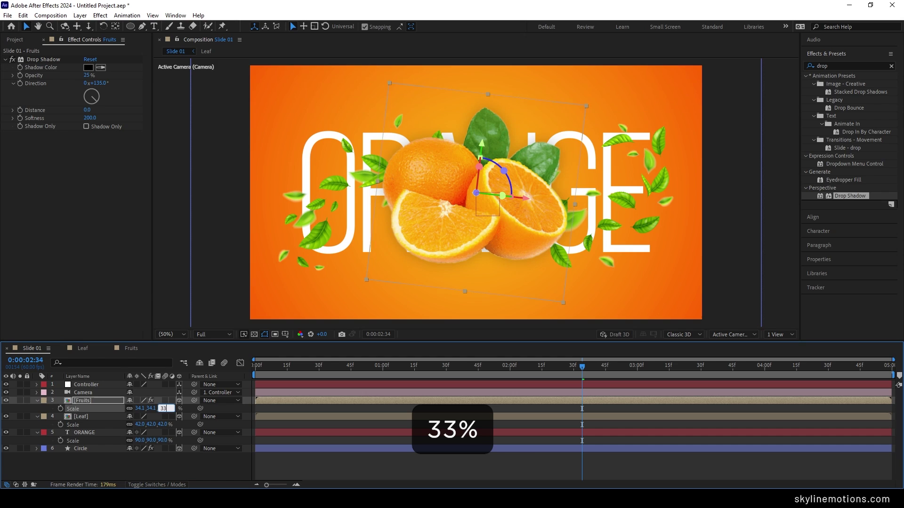
key("Return")
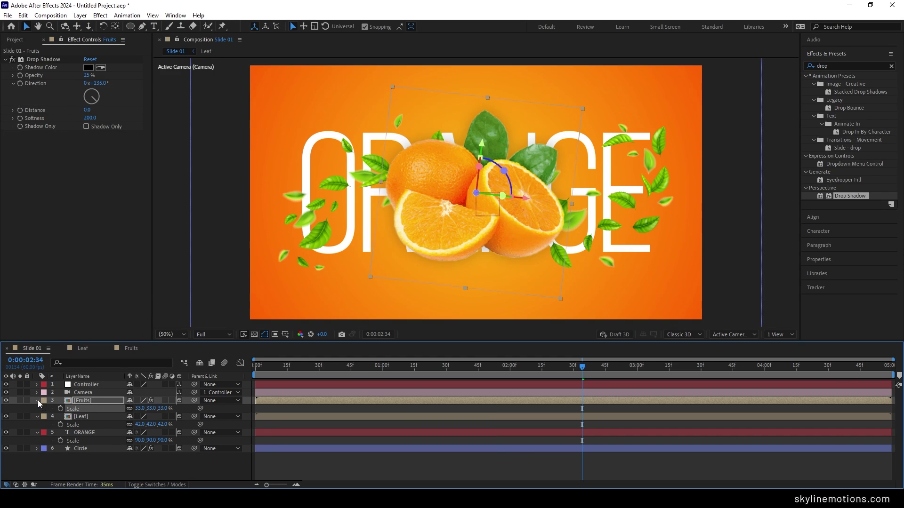
key("ctrl+grave")
left_click(104, 428)
- Keyframe the Controller's position at 0:00:02:00 and set its Y position to -120 at 0:00:00:00
left_click(94, 385)
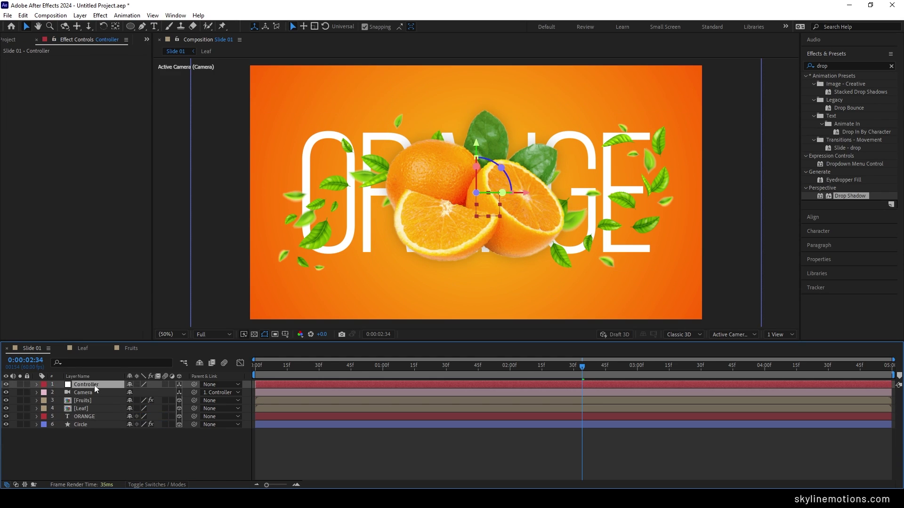
key("p")
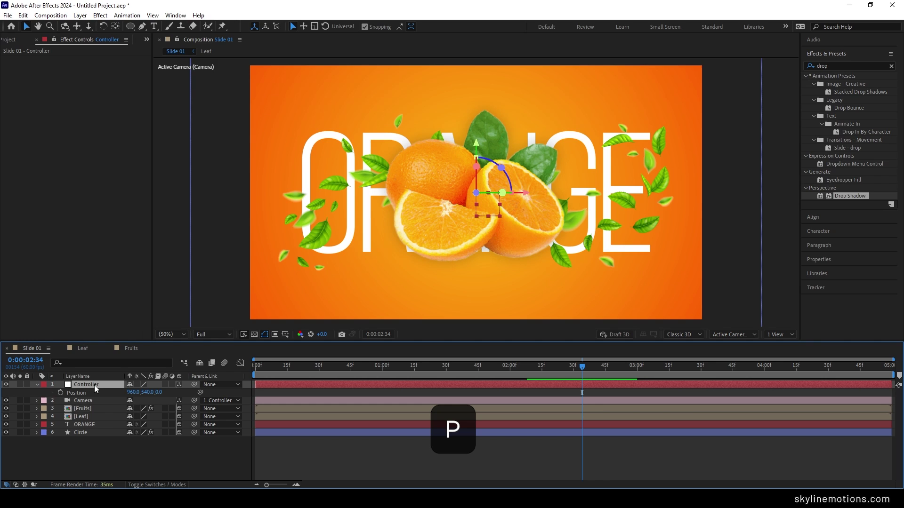
left_click_drag(486, 369, 510, 379)
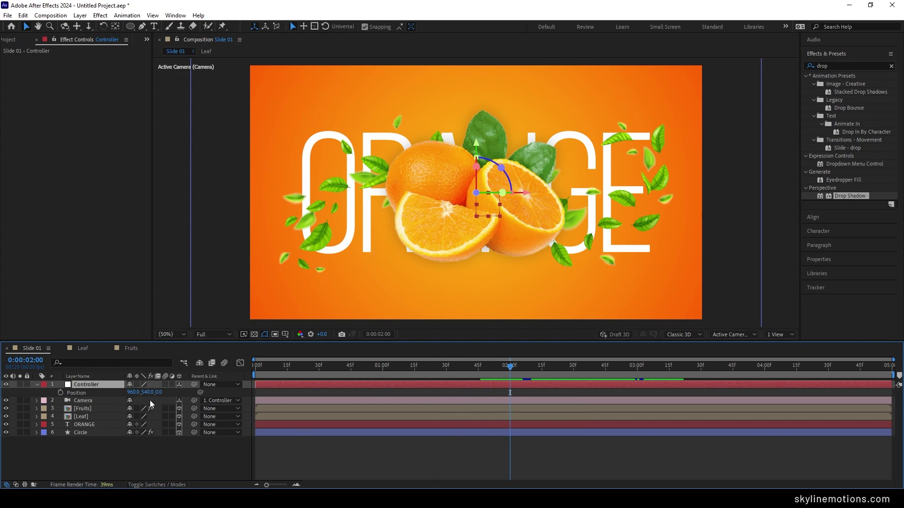
left_click(61, 393)
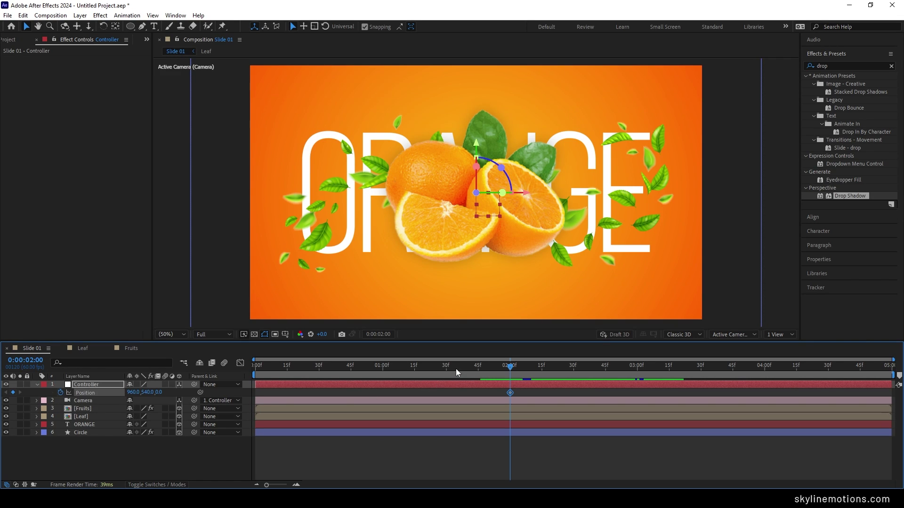
left_click_drag(456, 372, 238, 373)
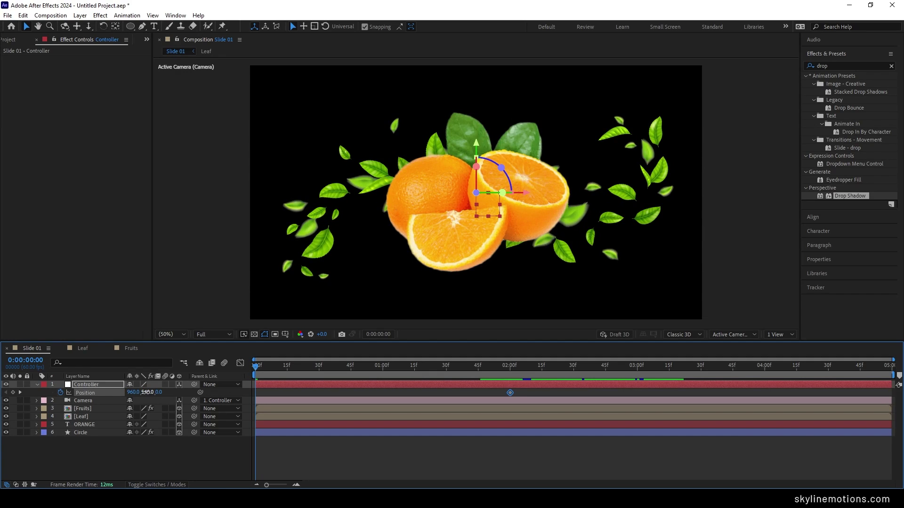
left_click_drag(143, 393, 101, 399)
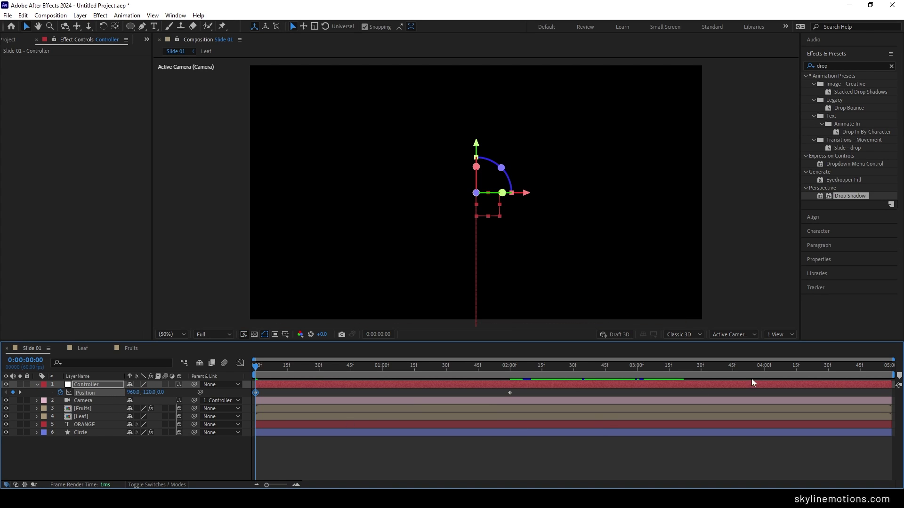
- Add a Controller position keyframe holding the current value at 0:00:03:30, and set the Y position to 1300 at 0:00:04:30
left_click_drag(680, 370, 701, 379)
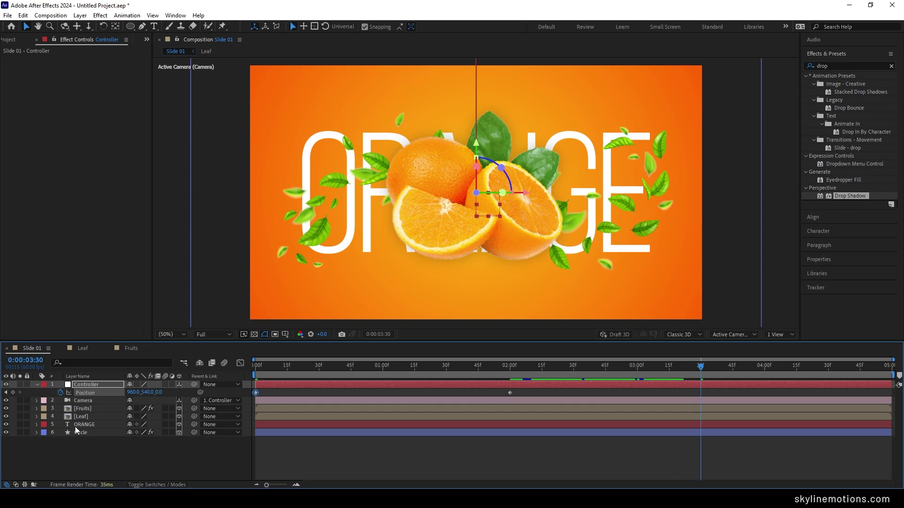
left_click(14, 394)
left_click_drag(744, 376, 830, 379)
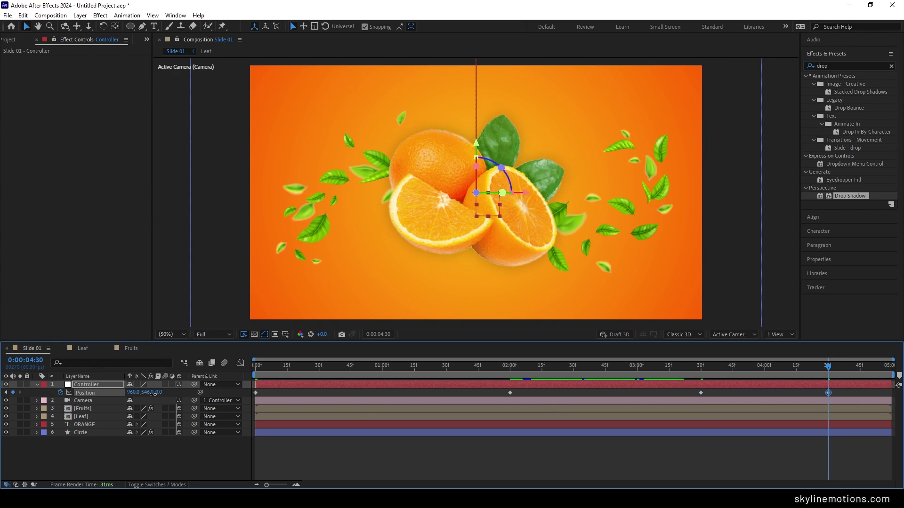
left_click_drag(152, 397, 462, 397)
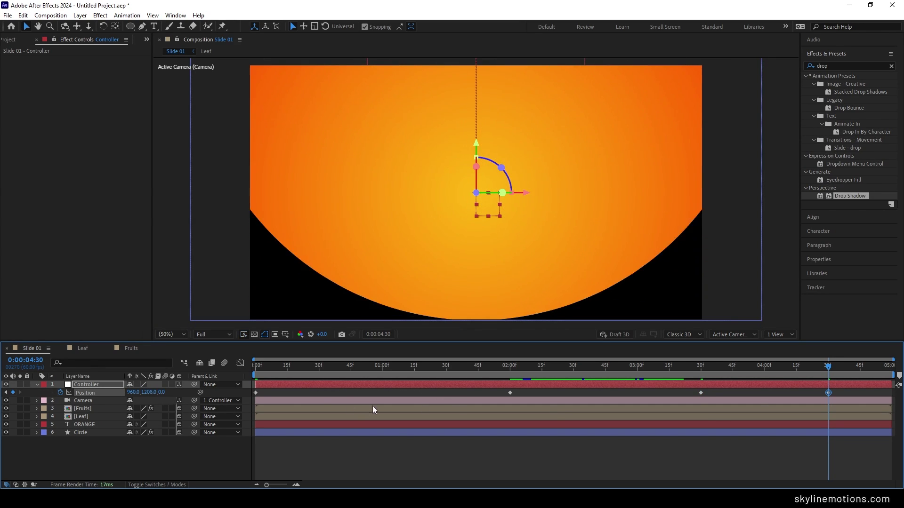
left_click(155, 393)
type("1")
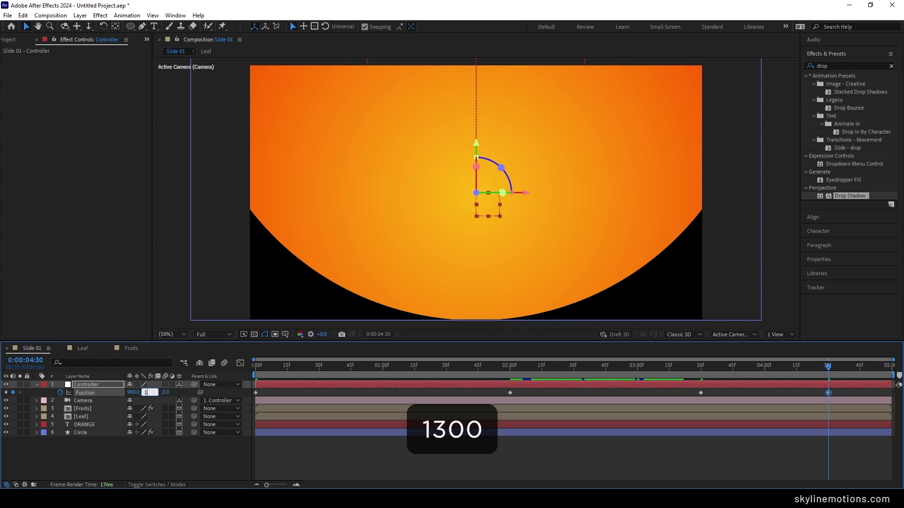
key("Return")
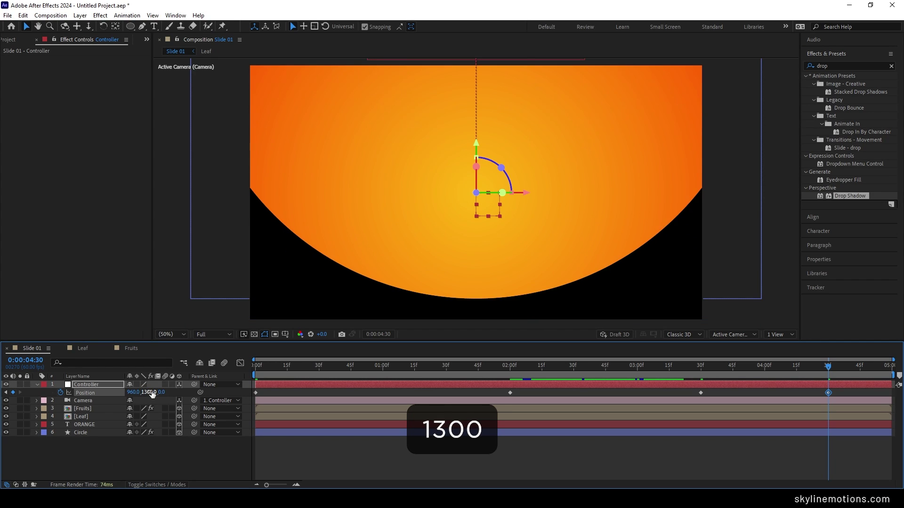
- Apply Easy Ease to all Controller position keyframes and reshape the speed graph to peak early in the first move and late in the last
left_click_drag(722, 391, 233, 400)
key("F9")
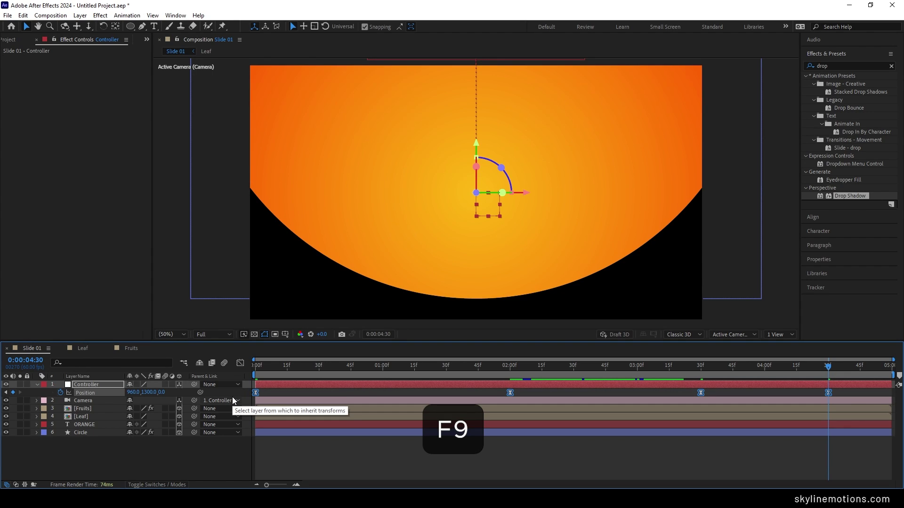
left_click(241, 363)
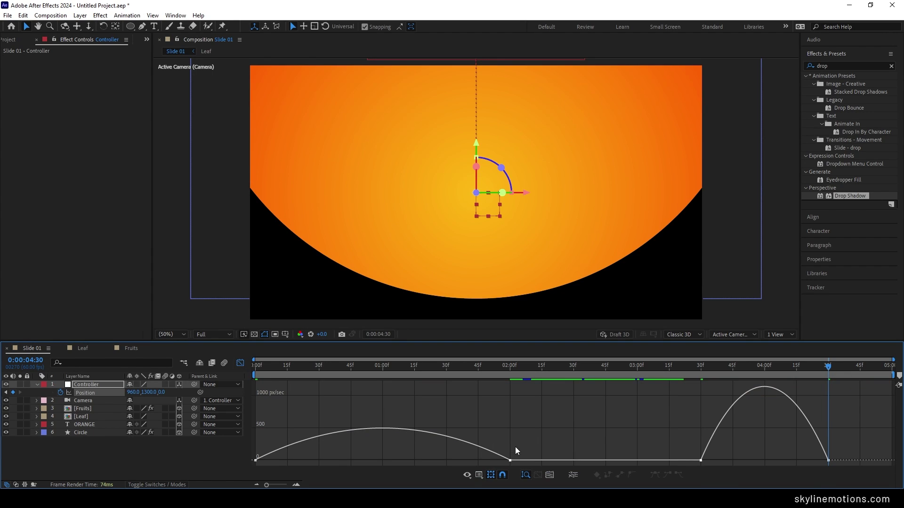
left_click_drag(508, 465, 354, 464)
left_click_drag(725, 448, 778, 461)
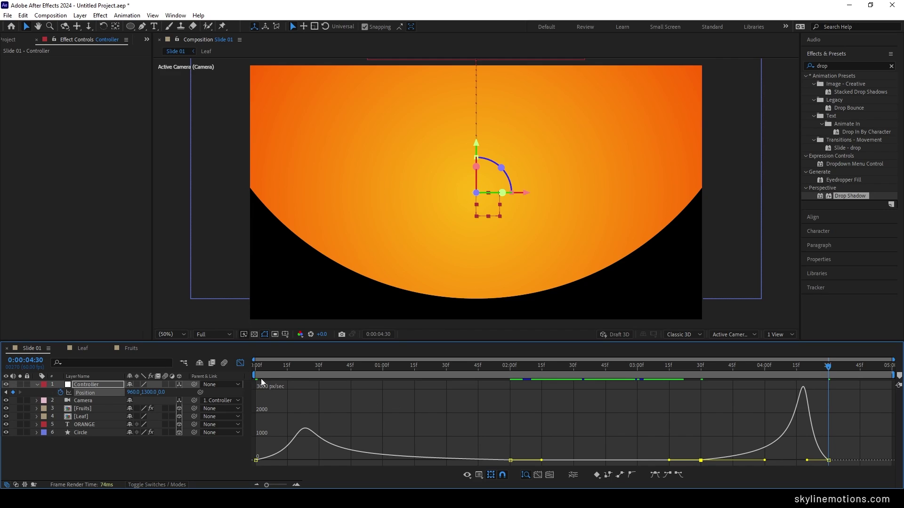
- Close the Graph Editor and preview the Controller's camera move from the start
left_click(240, 363)
key("space")
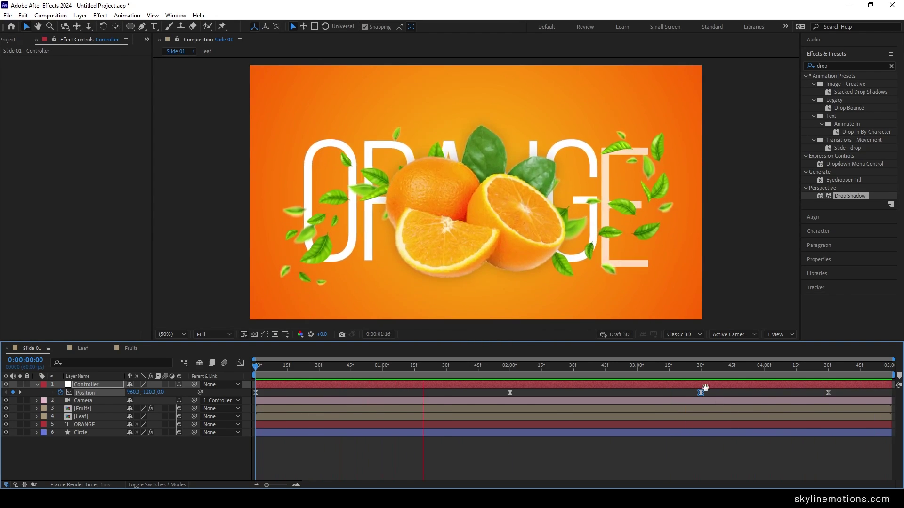
key("space")
- Split the Circle layer at 0:00:03:30 and turn off 3D for the second part, Circle 2
left_click_drag(703, 375, 701, 382)
left_click(87, 433)
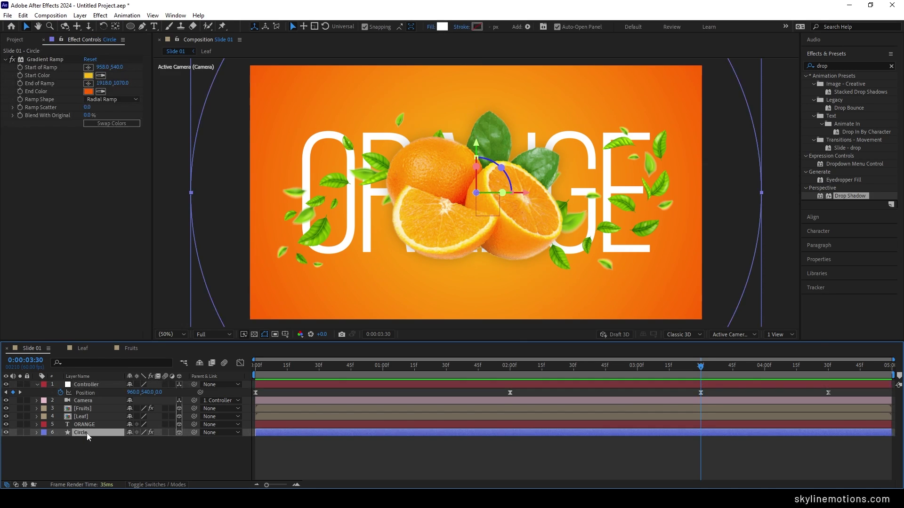
key("ctrl+shift+d")
key("ctrl+shift+d")
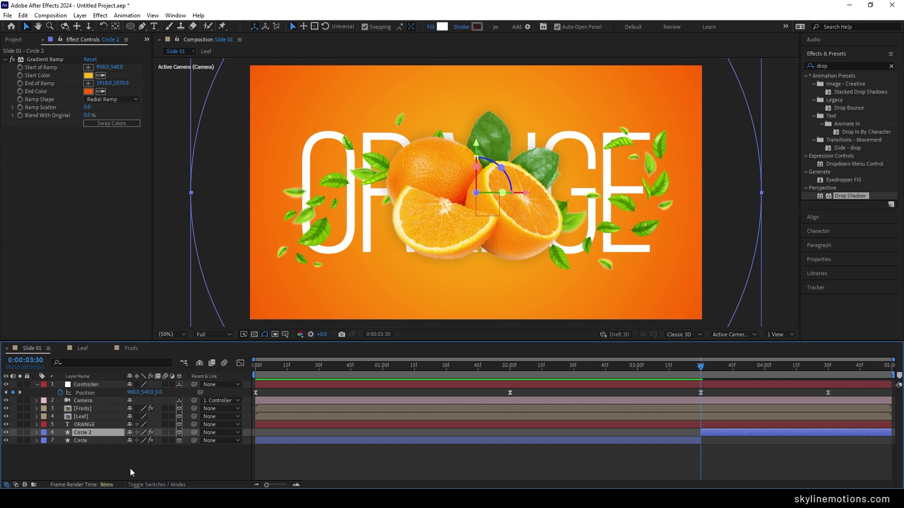
left_click(179, 432)
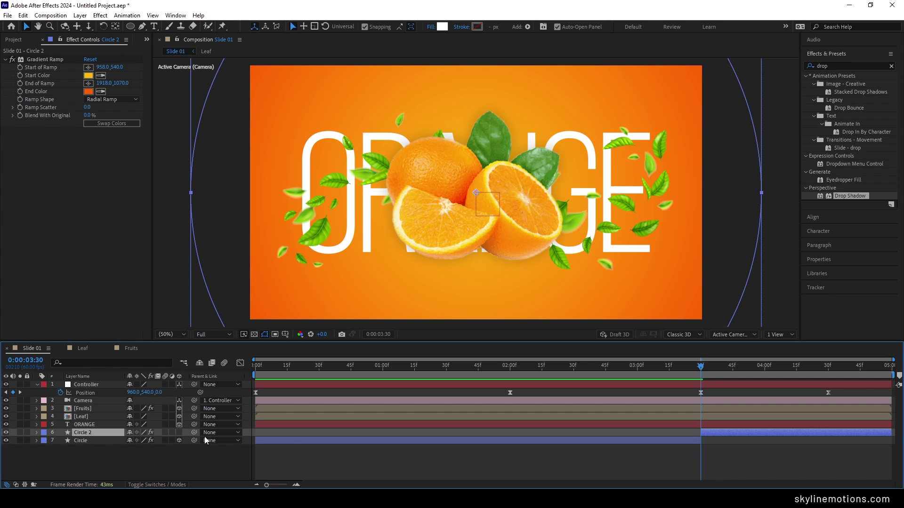
- Play the slide from the start to check the exit over the background, and collapse the Controller's properties
left_click_drag(687, 370, 347, 374)
key("space")
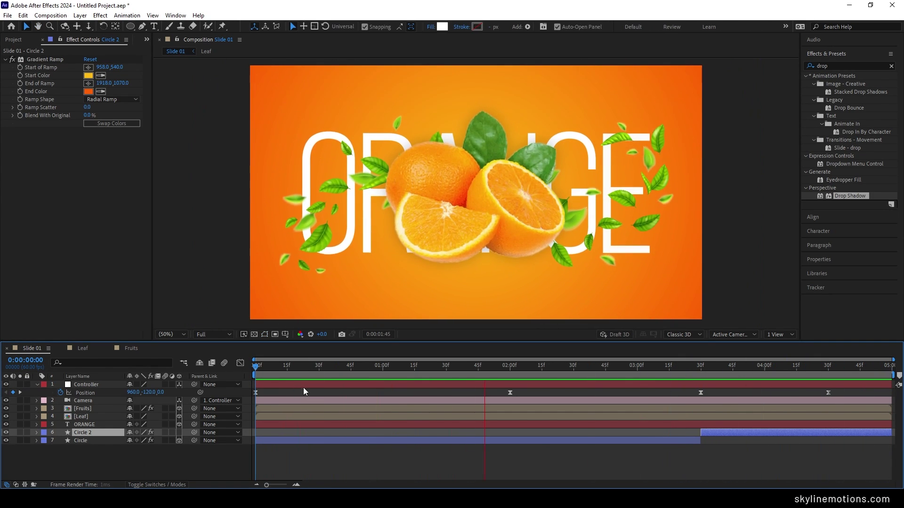
key("space")
left_click(37, 385)
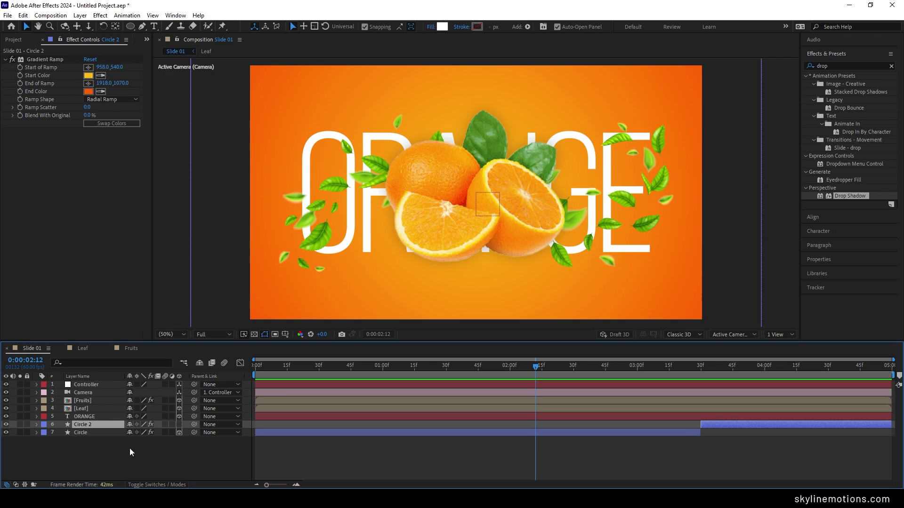
left_click(129, 450)
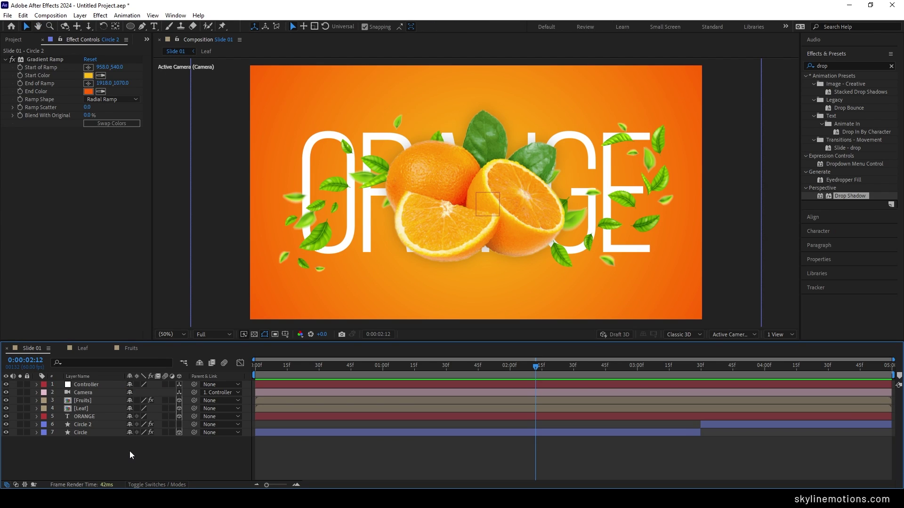
- Create a project folder named Slide 01
left_click(14, 39)
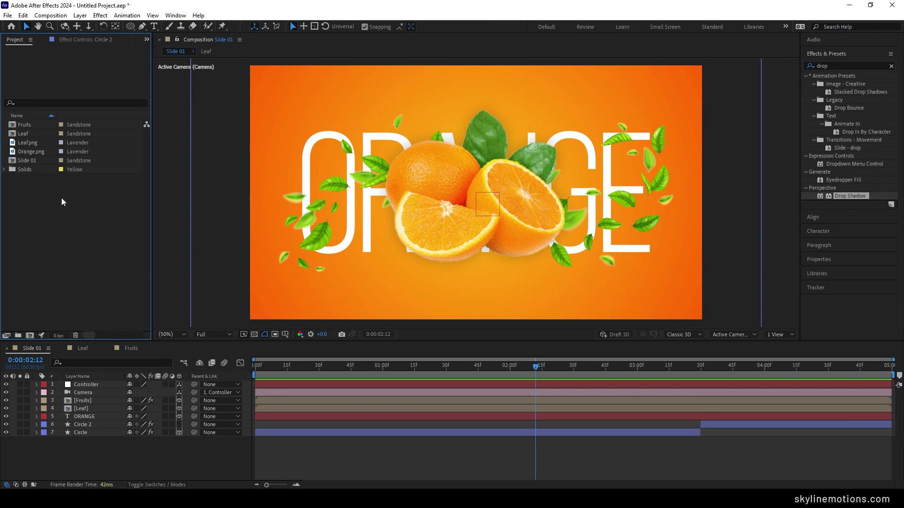
left_click(19, 335)
type("Slide")
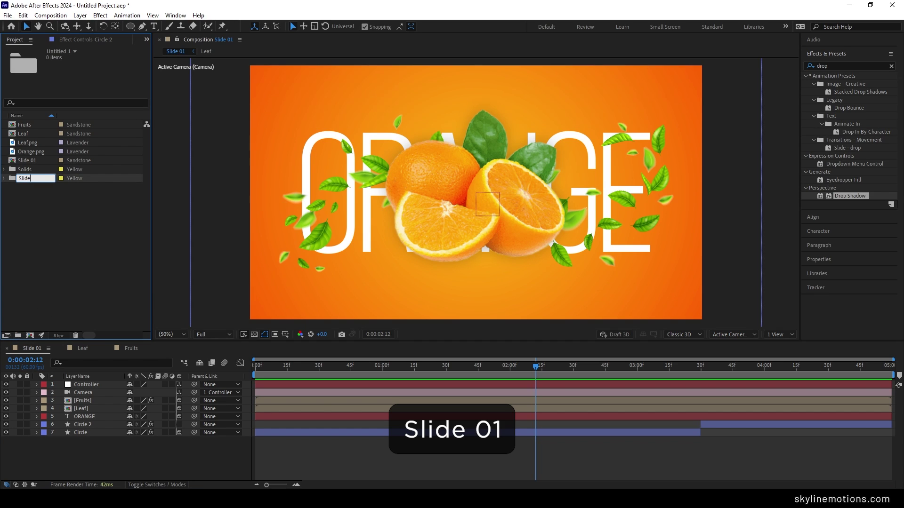
type(" 01")
key("Return")
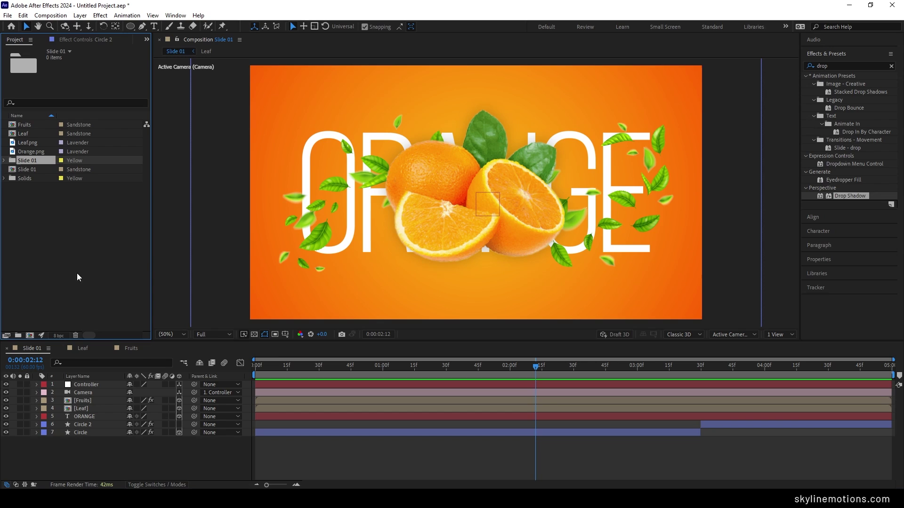
- Move the Fruits, Leaf and Slide 01 compositions, the Leaf.png and Orange.png images and the Solids folder into the Slide 01 folder
left_click(38, 178)
left_click(36, 171, "ctrl")
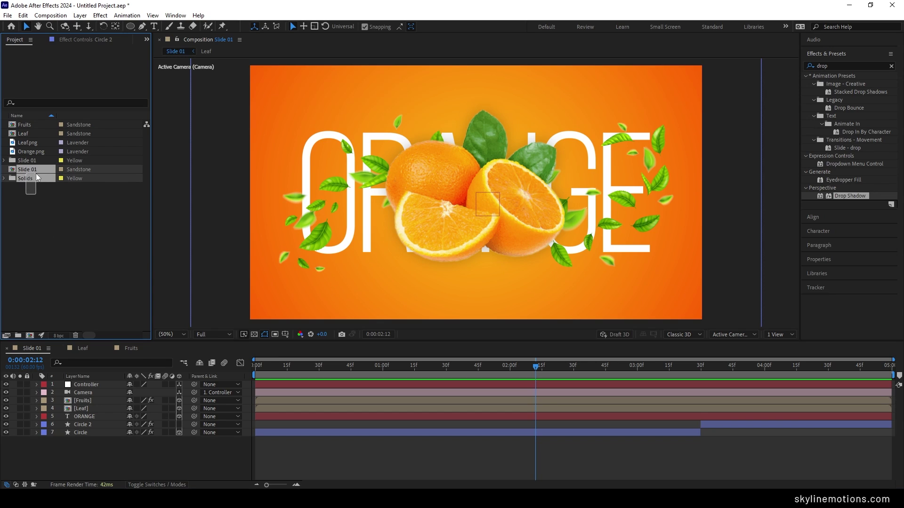
left_click(36, 148, "ctrl")
left_click(34, 142, "ctrl")
left_click(30, 135, "ctrl")
left_click(30, 126, "ctrl")
left_click_drag(30, 126, 37, 160)
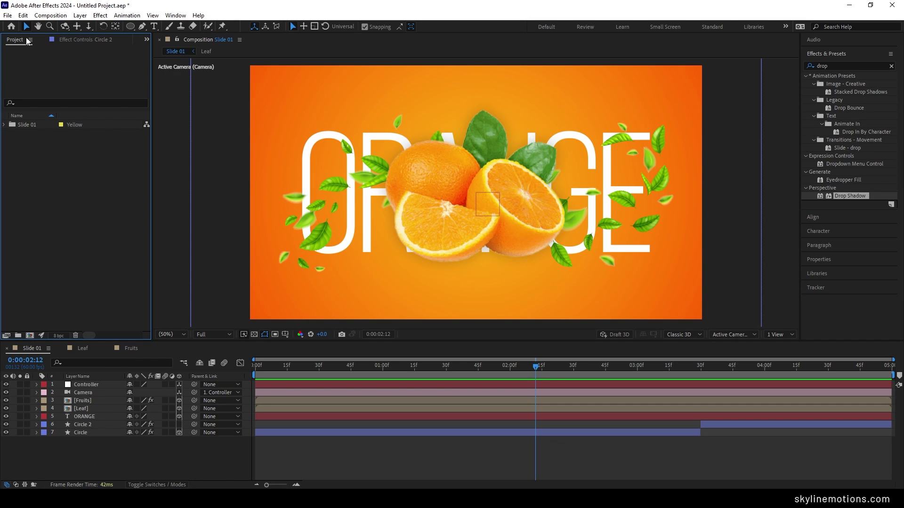
- Save the project as Fruits Tus in the Asset folder on the desktop
left_click(7, 16)
mouse_move(42, 117)
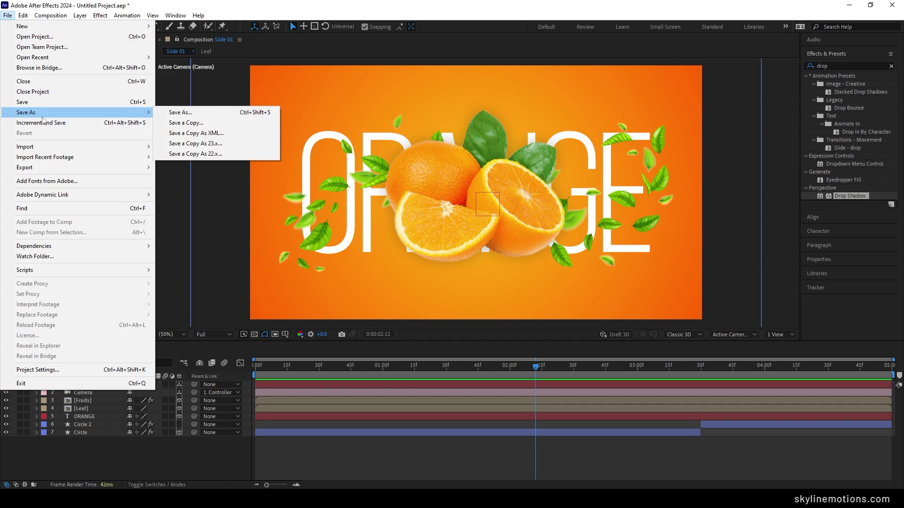
left_click(181, 112)
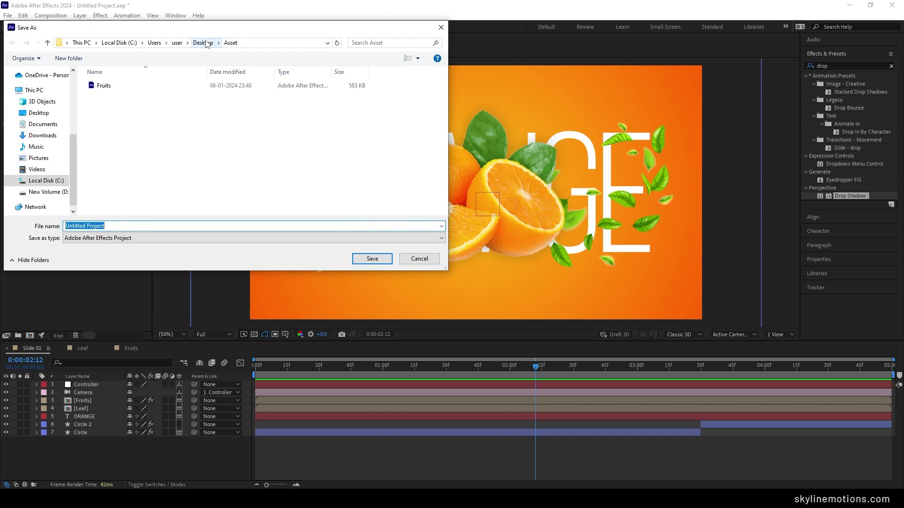
type("Fruits Tus")
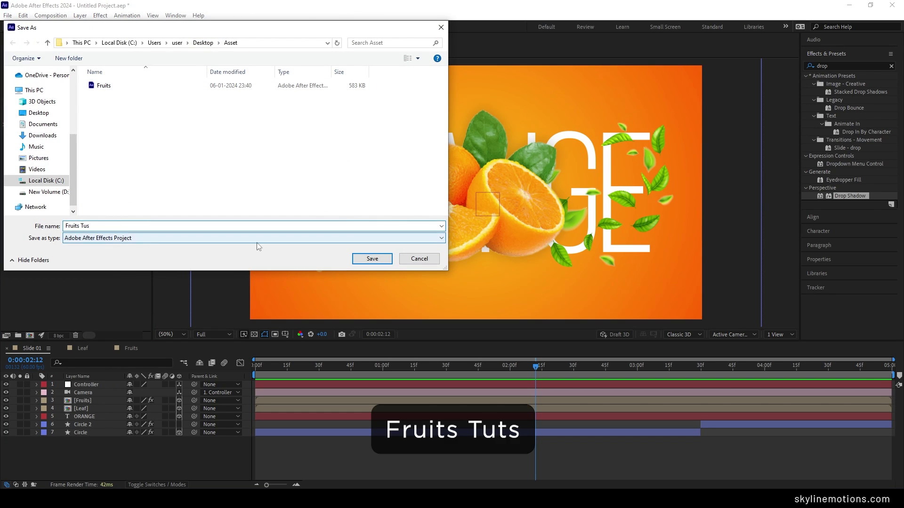
left_click(372, 259)
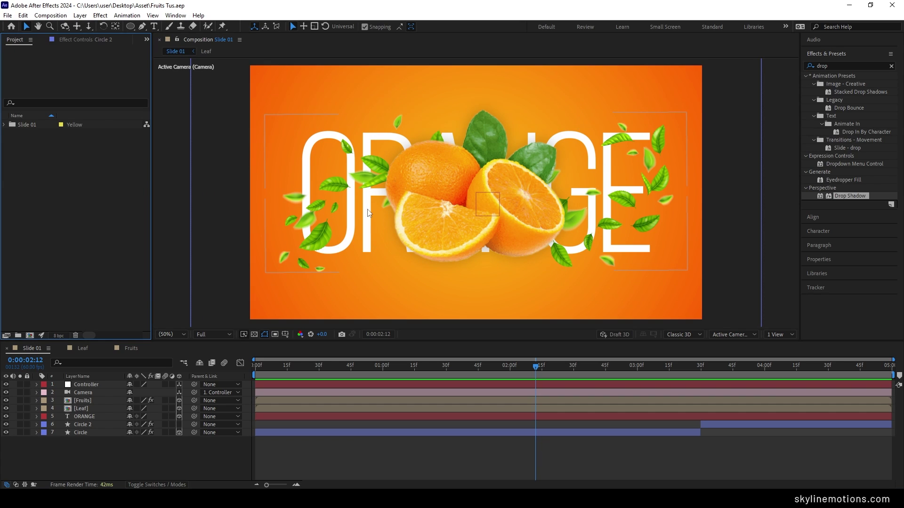
- Import the saved Fruits Tus project file from the Asset folder into the current project
right_click(47, 156)
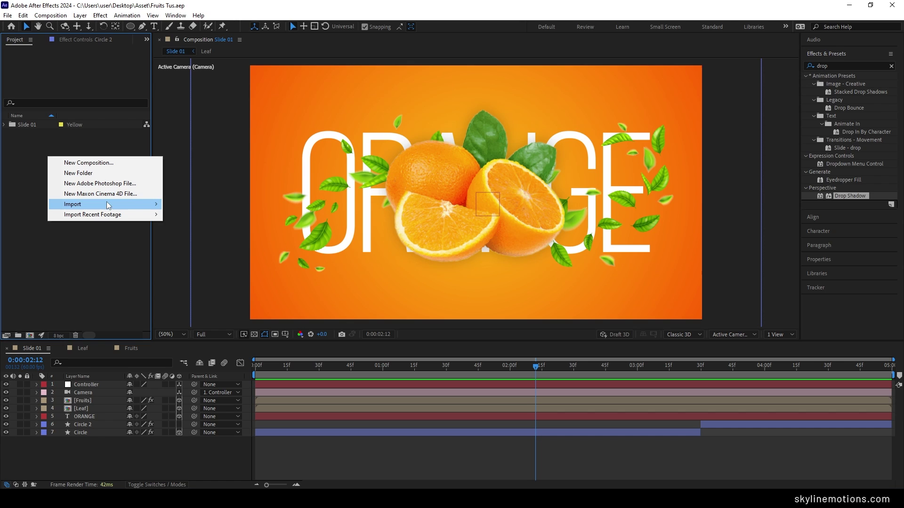
mouse_move(106, 206)
left_click(208, 204)
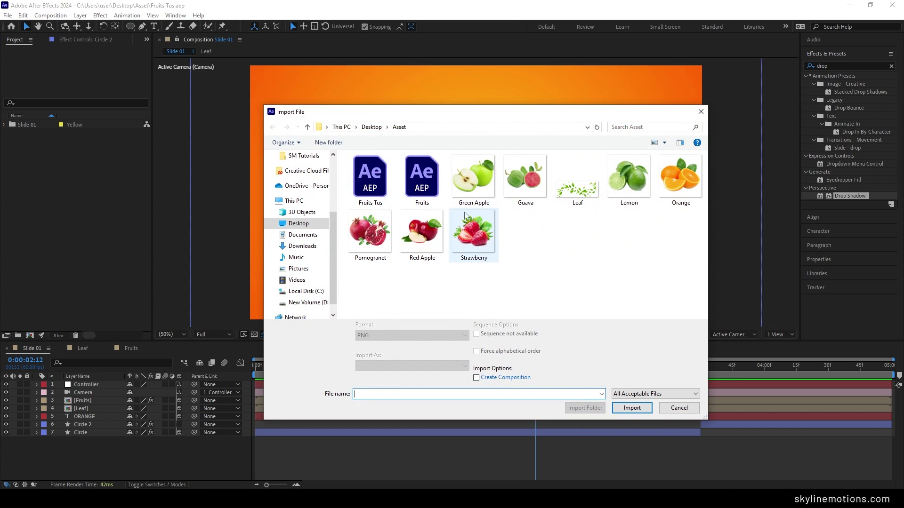
left_click(370, 179)
left_click(615, 405)
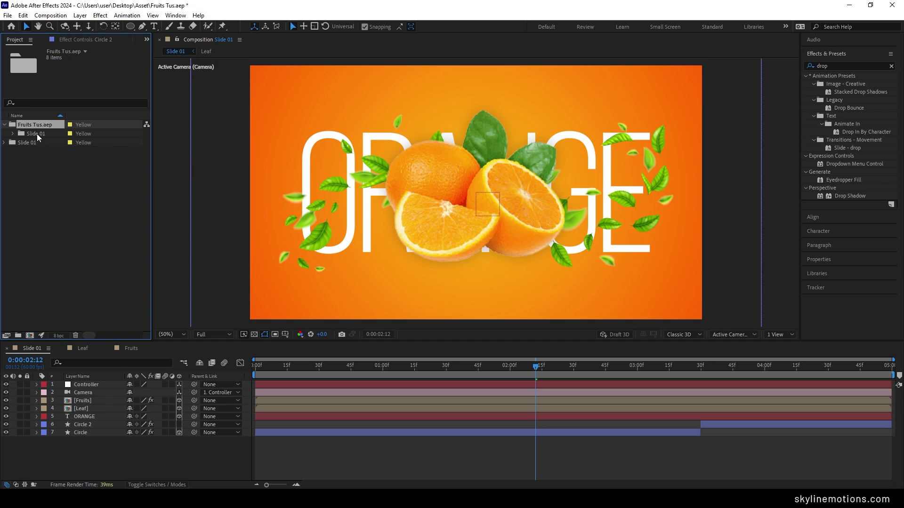
- Rename the Slide 01 folder inside the imported Fruits Tus.aep folder to Slide 02
left_click(36, 134)
right_click(46, 135)
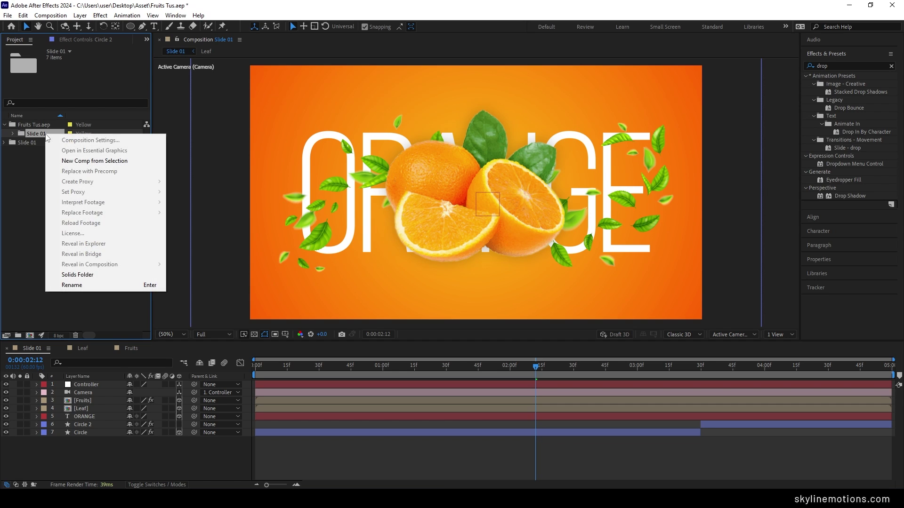
left_click(86, 285)
left_click(53, 133)
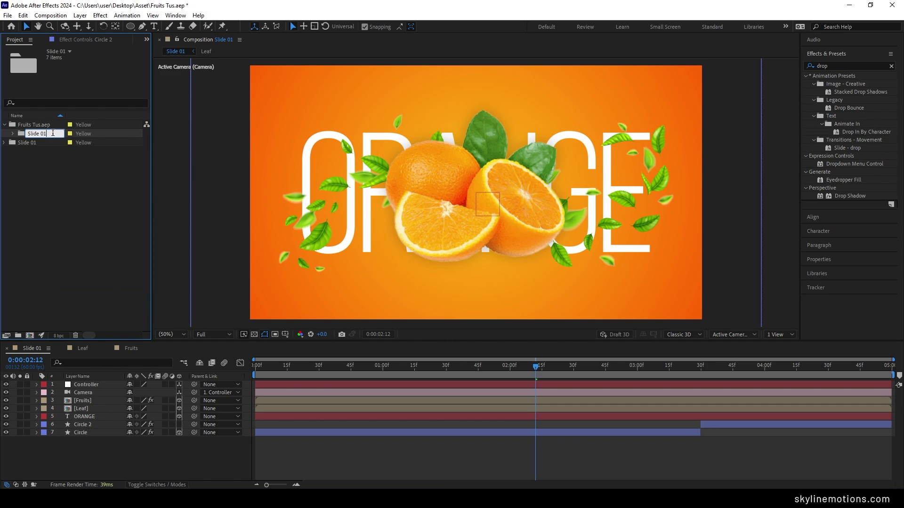
key("BackSpace")
type("2")
key("Return")
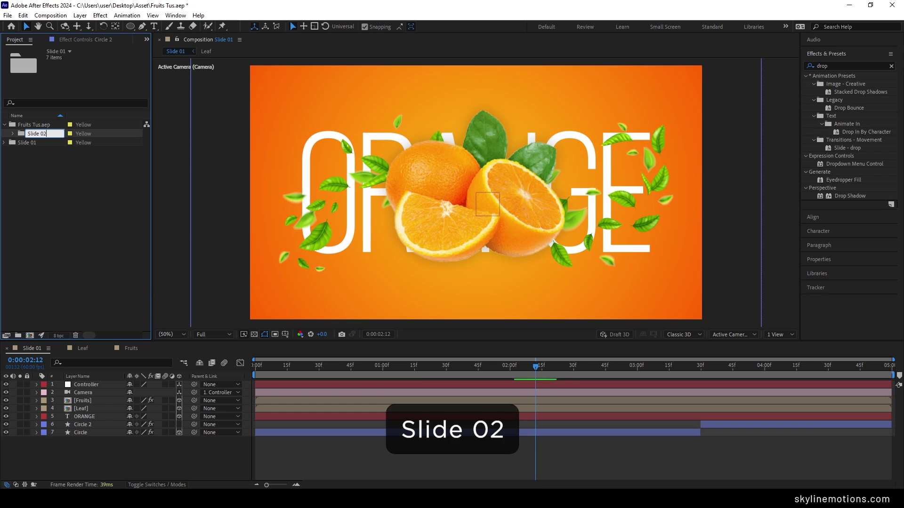
- Rename the Slide 01 composition inside the Slide 02 folder to Slide 02
left_click(14, 134)
left_click(53, 179)
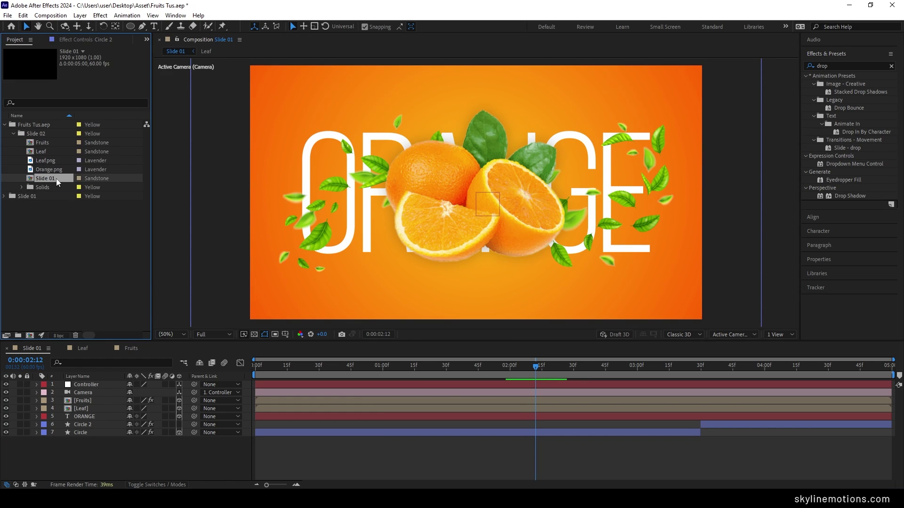
right_click(56, 179)
left_click(98, 331)
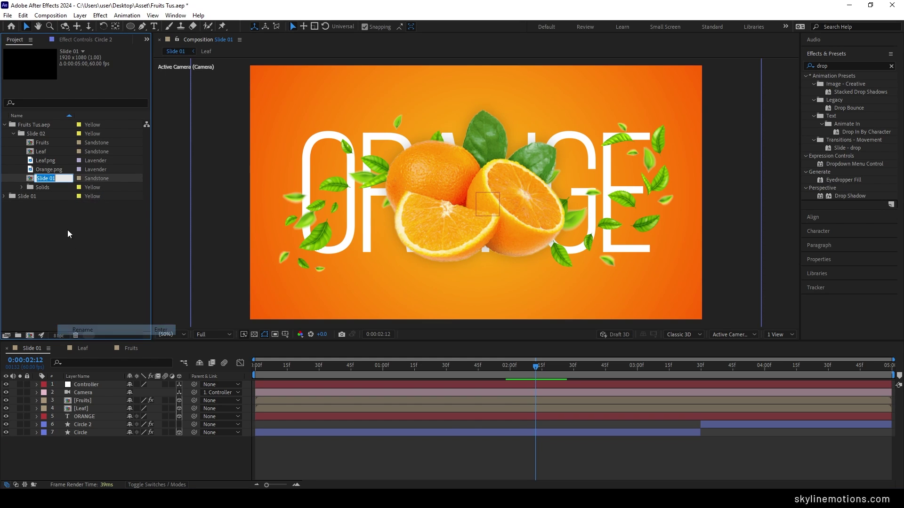
left_click(66, 177)
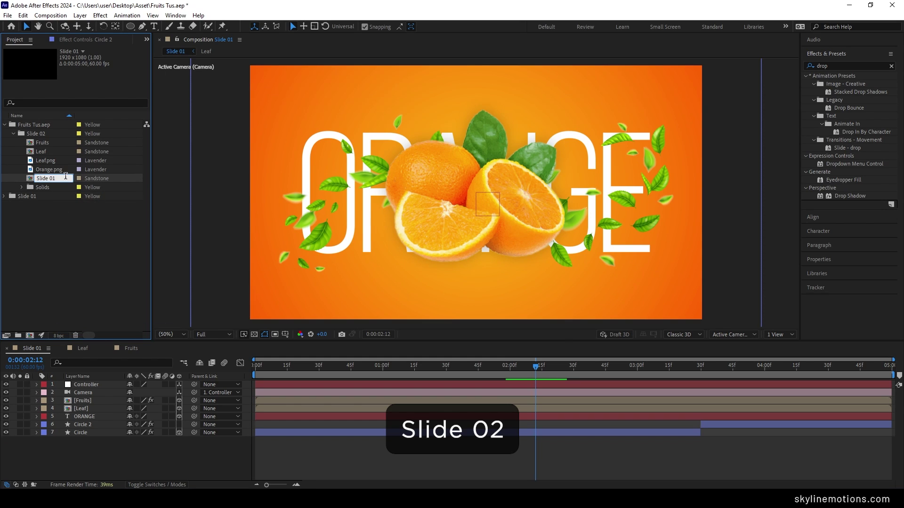
type("2")
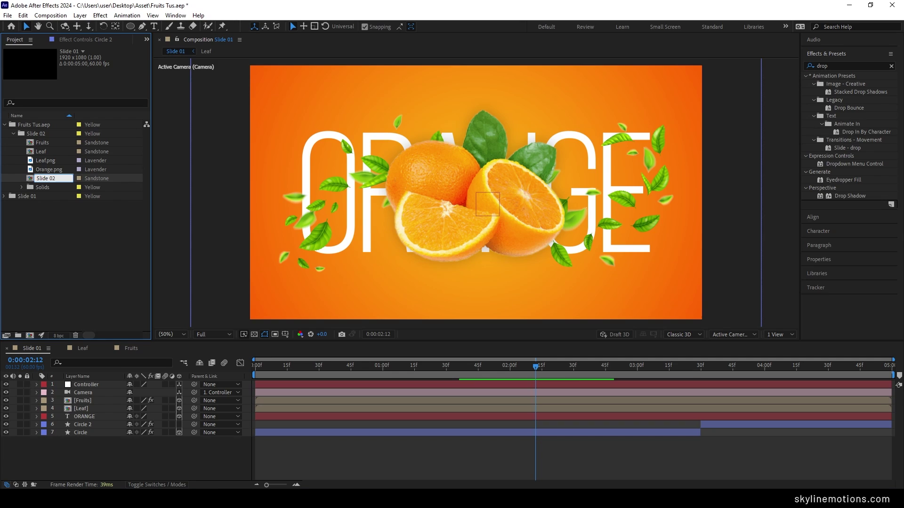
- Move the Slide 02 folder to the project's top level, delete the empty Fruits Tus.aep folder and expand the Slide 01 folder
left_click(37, 134)
left_click_drag(37, 134, 48, 212)
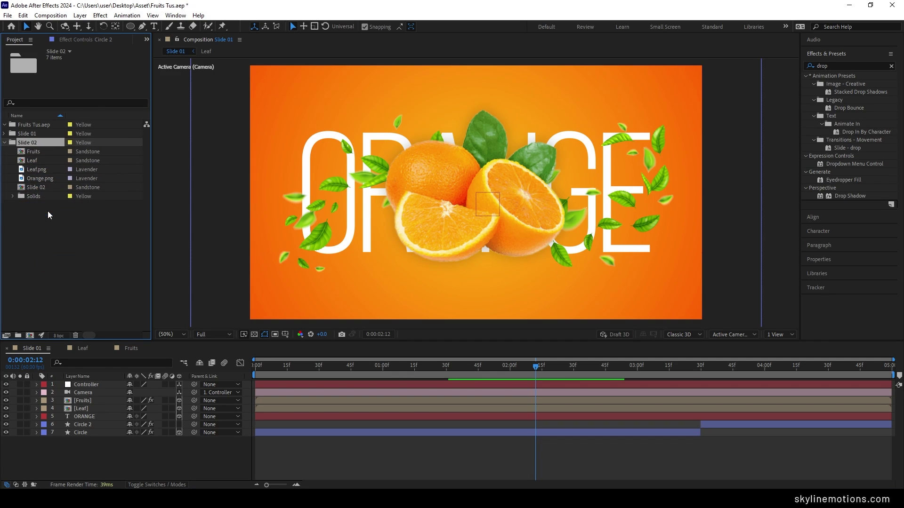
left_click(41, 127)
key("Delete")
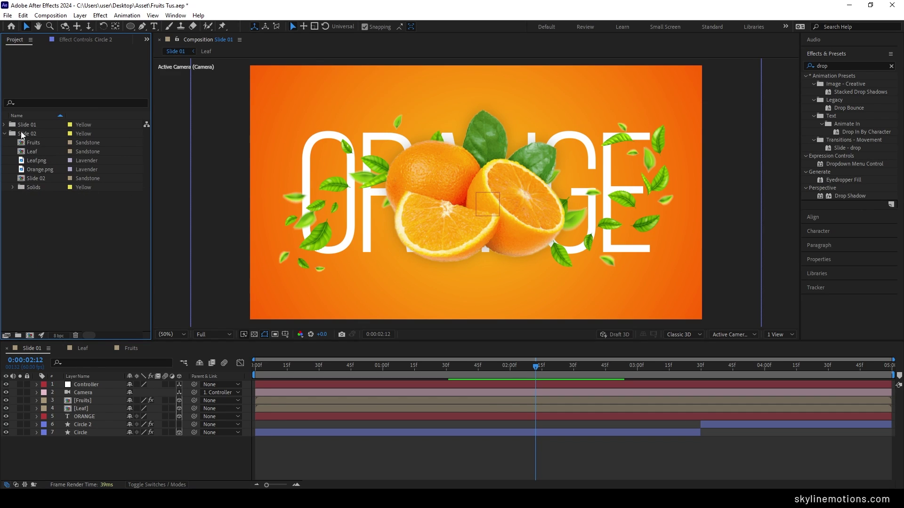
left_click(4, 126)
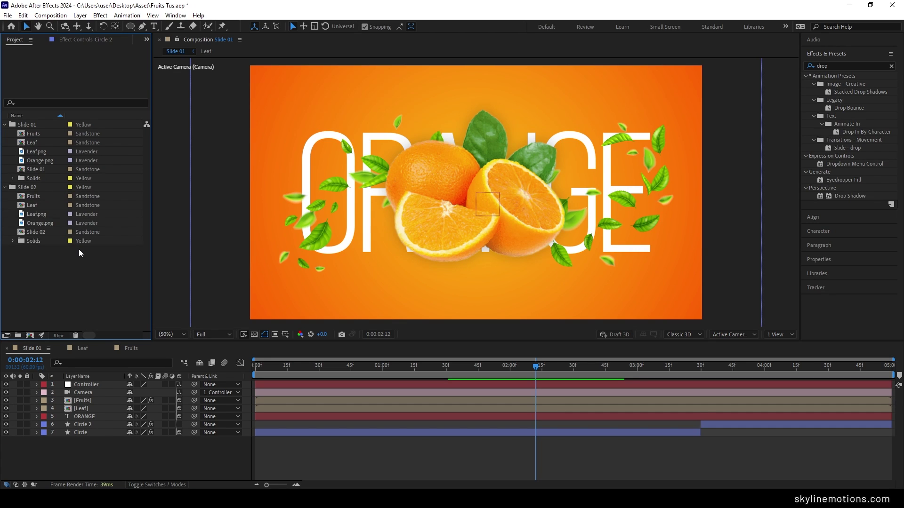
- Create a composition named Render, 1920 px wide, with a duration of 0:00:10:00
left_click(51, 15)
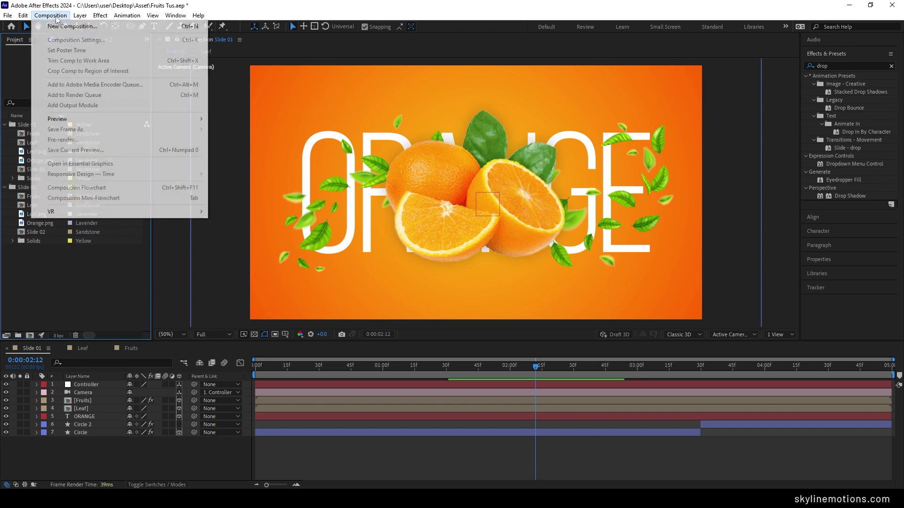
left_click(90, 27)
type("R")
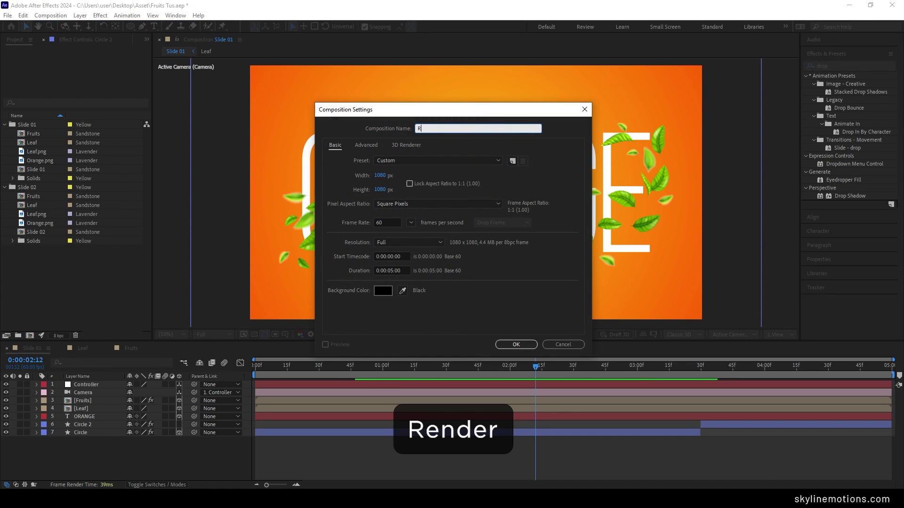
type("ender")
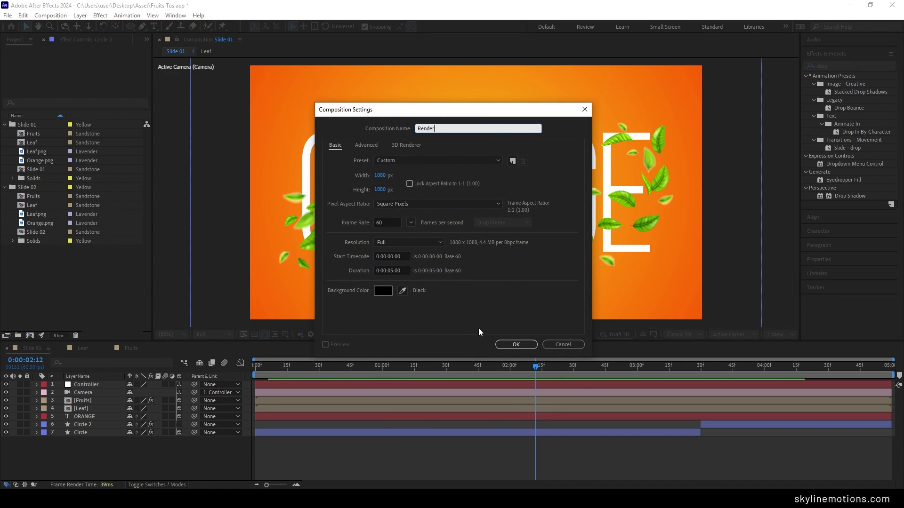
left_click(392, 272)
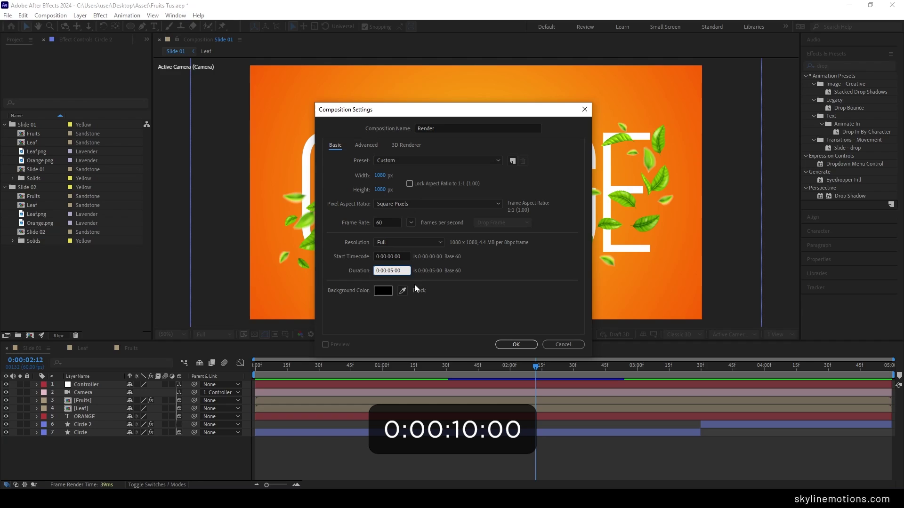
type("1000")
key("Tab")
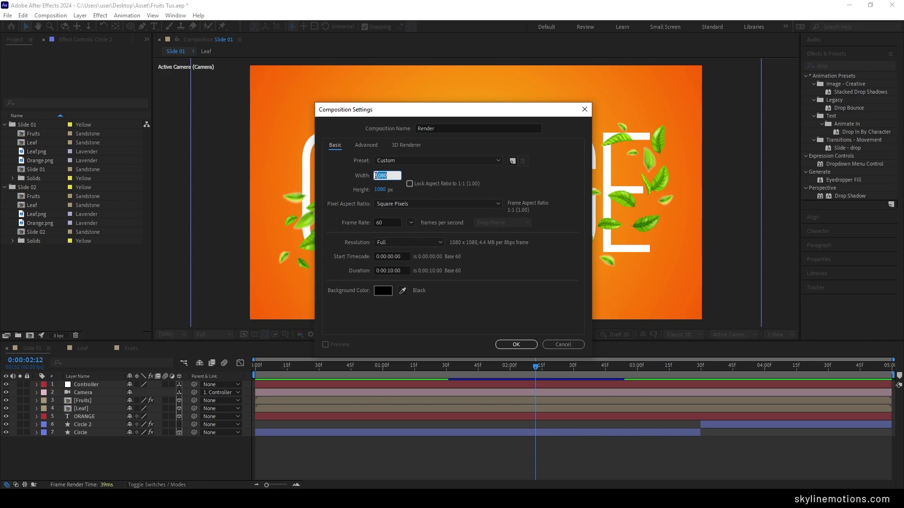
type("1920")
left_click(515, 344)
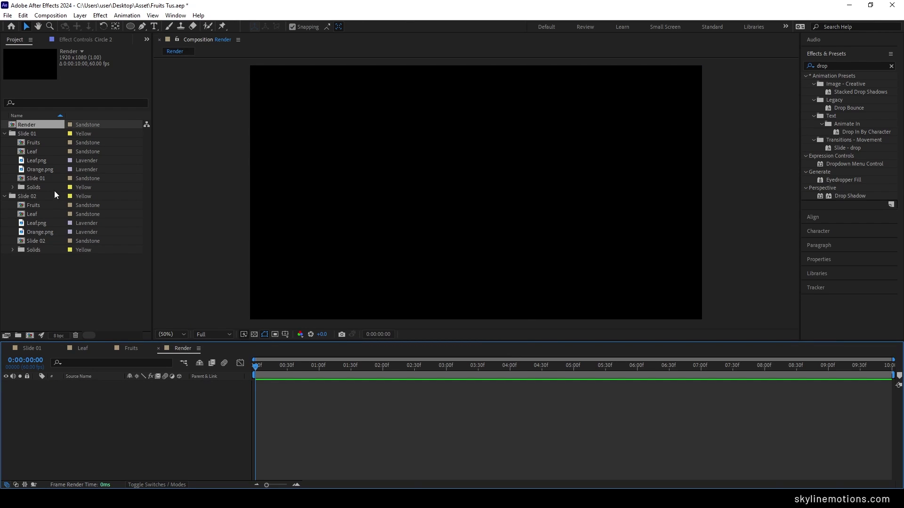
- Add Slide 01 to Render with Slide 02 above it, start Slide 02 at 0:00:04:00 and scrub through the transition
left_click_drag(44, 179, 107, 407)
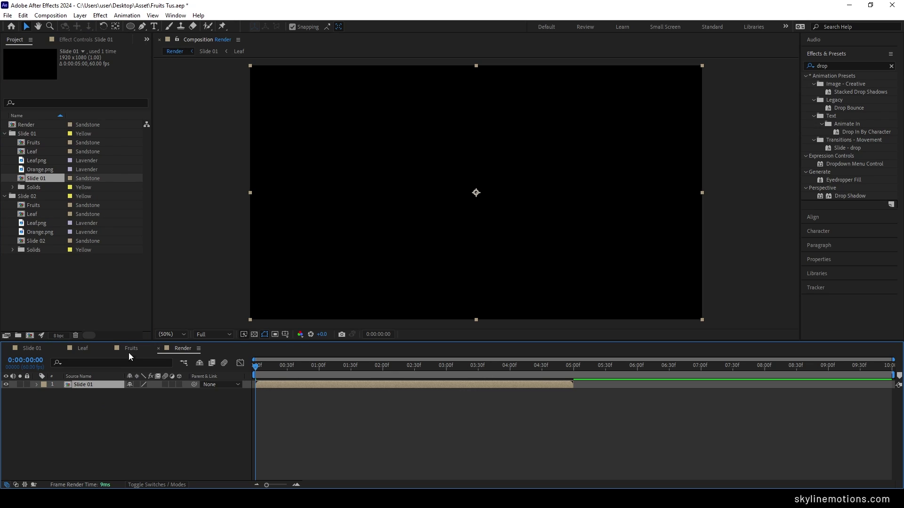
left_click_drag(41, 242, 95, 384)
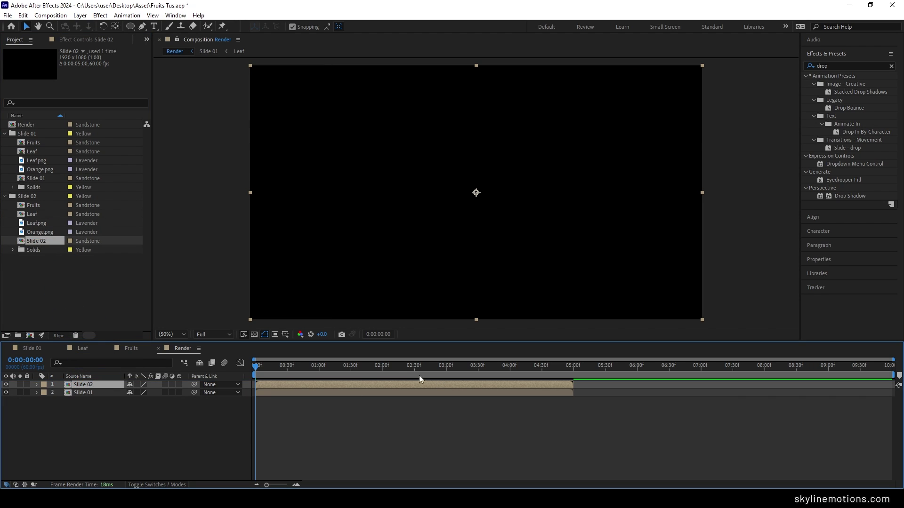
left_click_drag(512, 368, 512, 382)
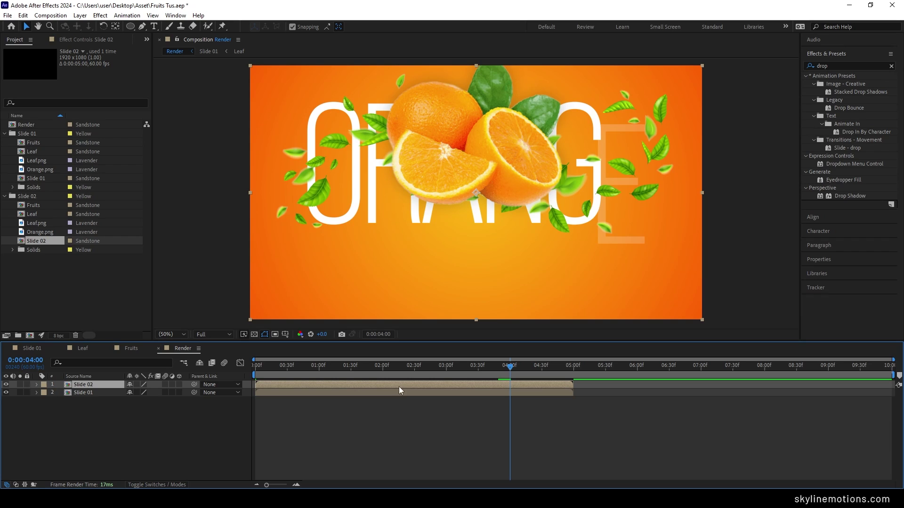
left_click_drag(399, 386, 650, 388)
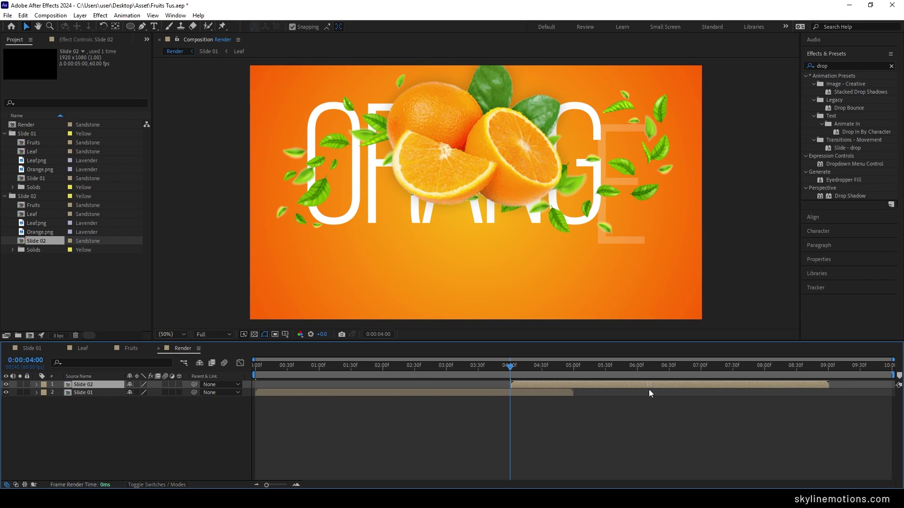
left_click(455, 366)
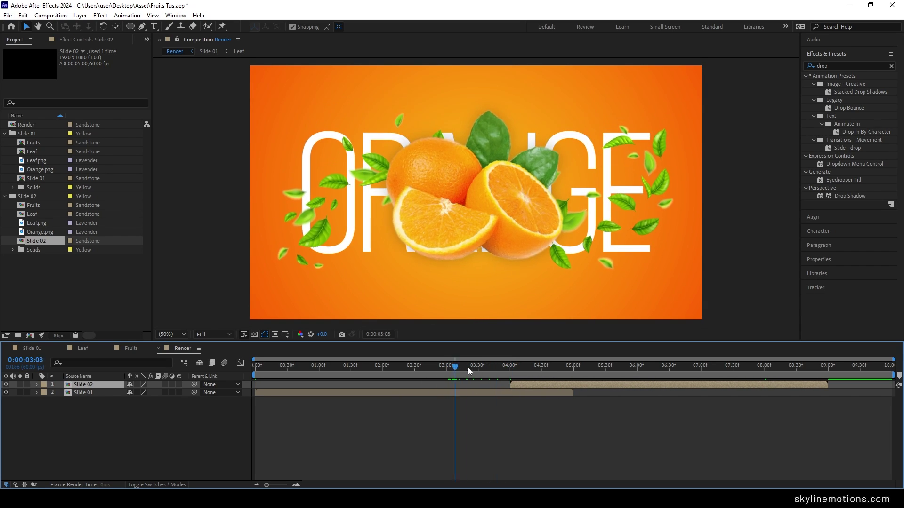
left_click_drag(468, 367, 666, 385)
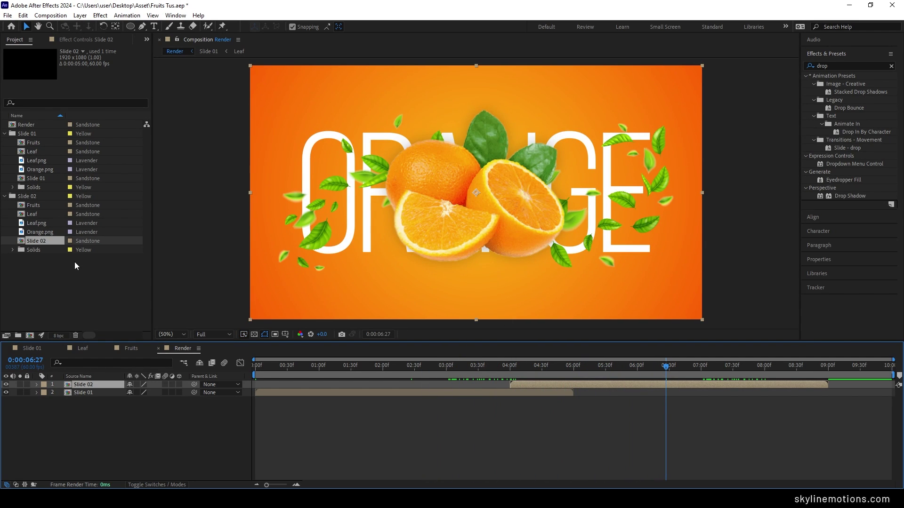
- Open the Fruits composition nested in Slide 02 and import the Lemon image from the Asset folder
double_click(40, 242)
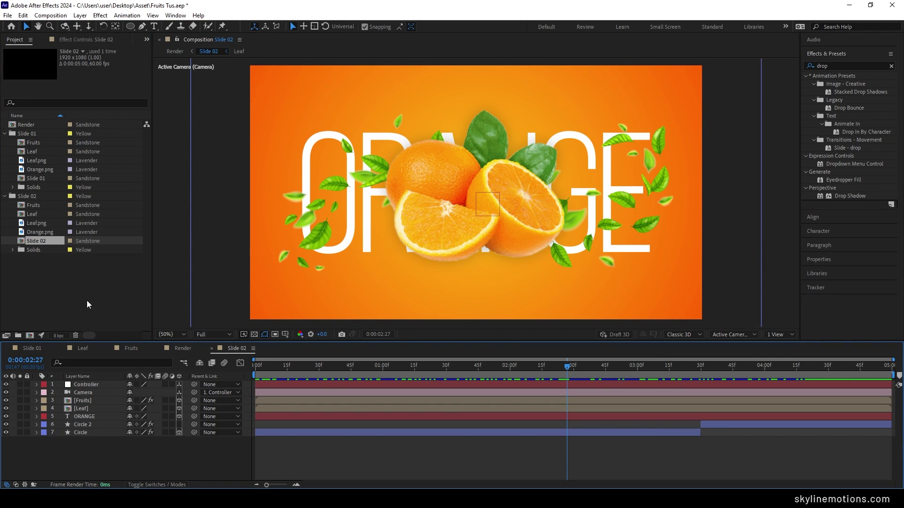
double_click(87, 400)
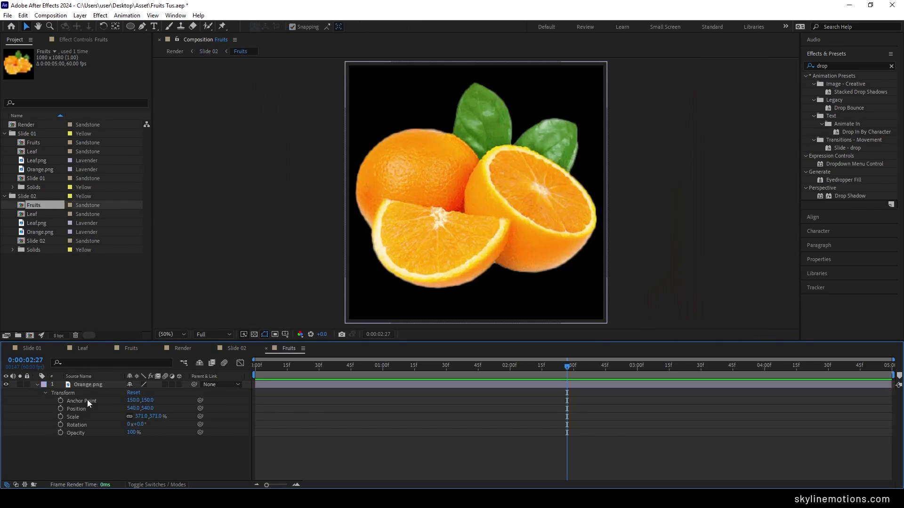
left_click(38, 385)
right_click(61, 267)
mouse_move(87, 319)
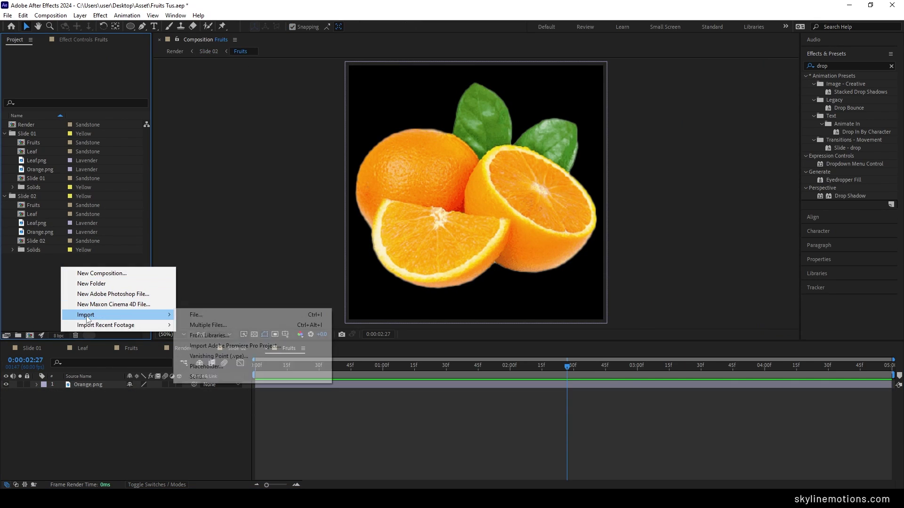
left_click(237, 315)
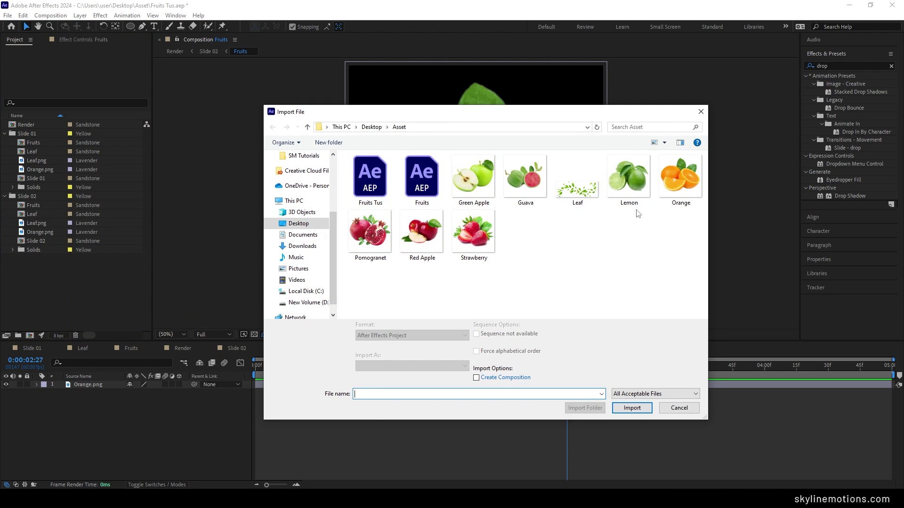
left_click(631, 188)
left_click(631, 408)
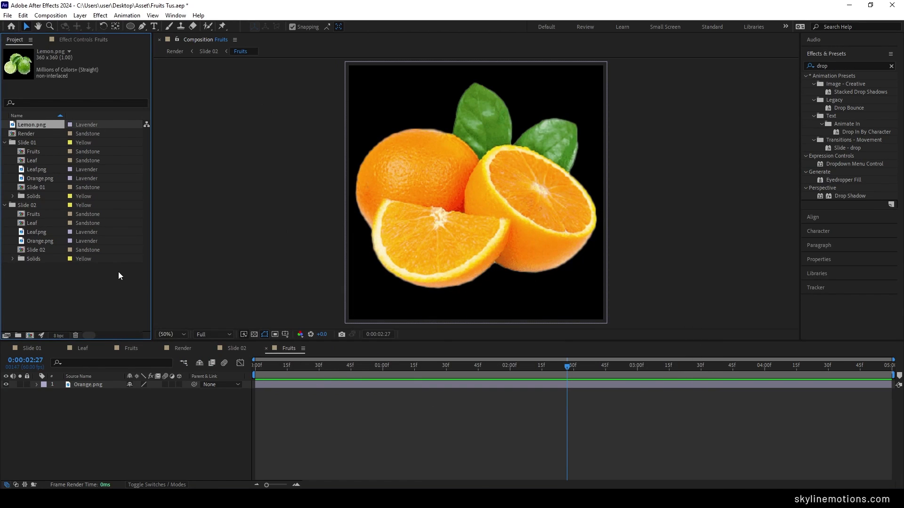
- Add Lemon.png to the Fruits composition and delete the Orange.png layer
left_click_drag(31, 124, 81, 382)
left_click(89, 393)
key("Delete")
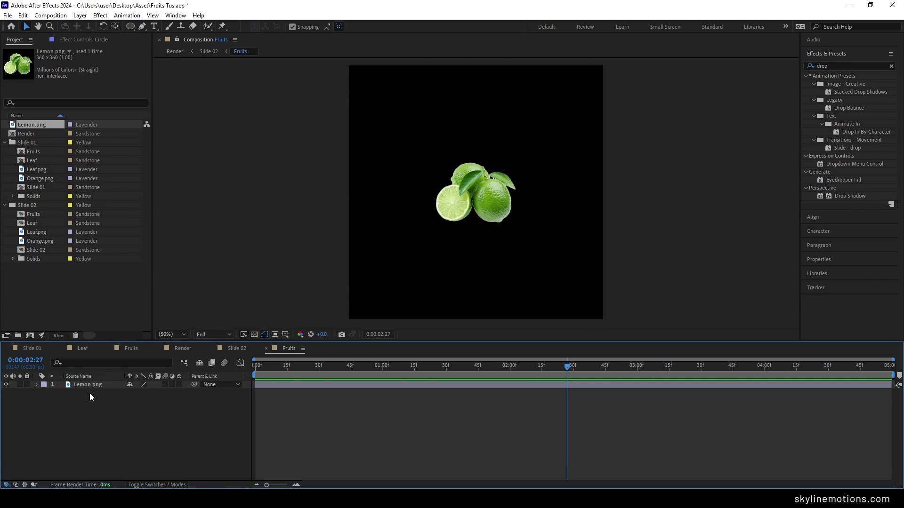
- Scale the Lemon.png layer to 309%
left_click(91, 386)
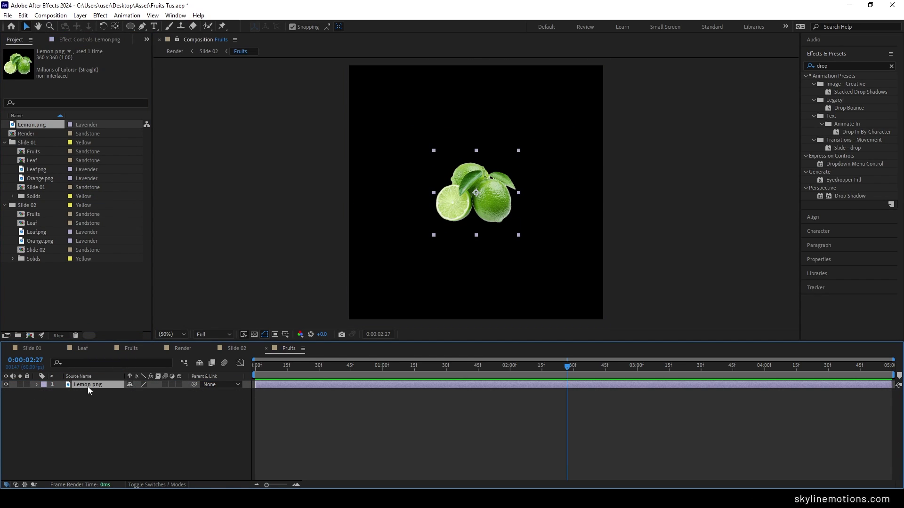
key("s")
left_click_drag(141, 393, 248, 385)
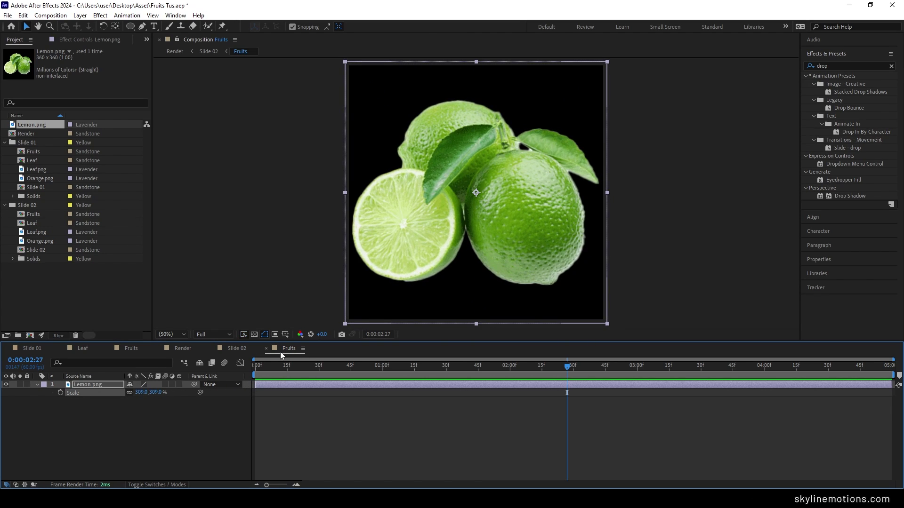
- Close the Fruits composition and change the ORANGE title in Slide 02 to LEMON
left_click(267, 349)
double_click(373, 230)
type("LE")
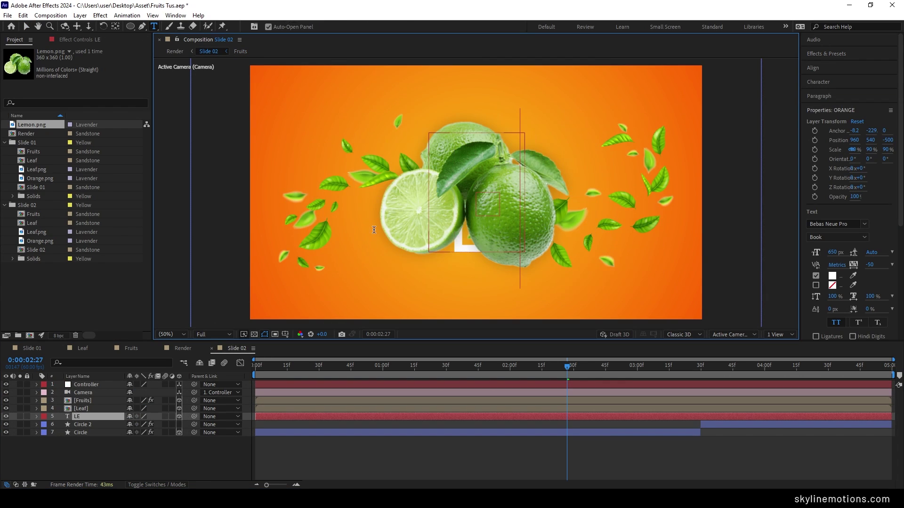
type("MON")
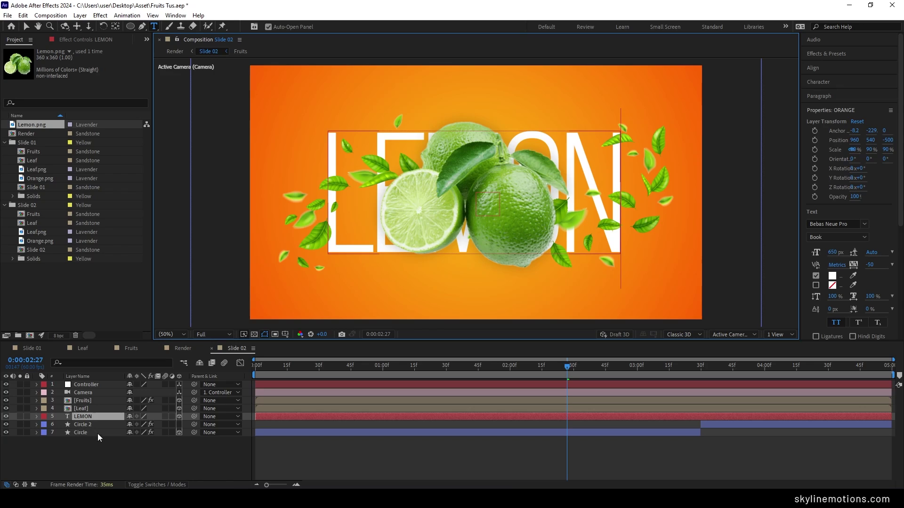
- Delete the Circle 2 layer in Slide 02 and extend the Circle layer to the end of the composition
left_click(84, 428)
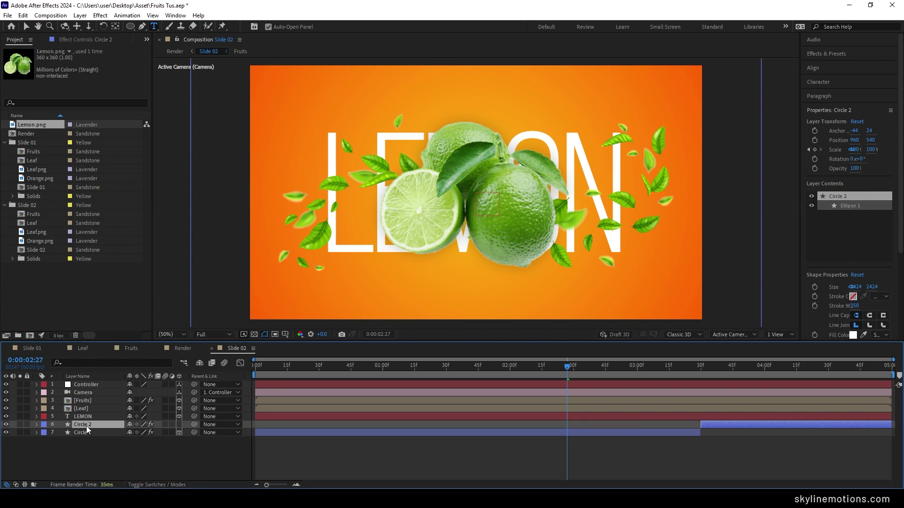
key("Delete")
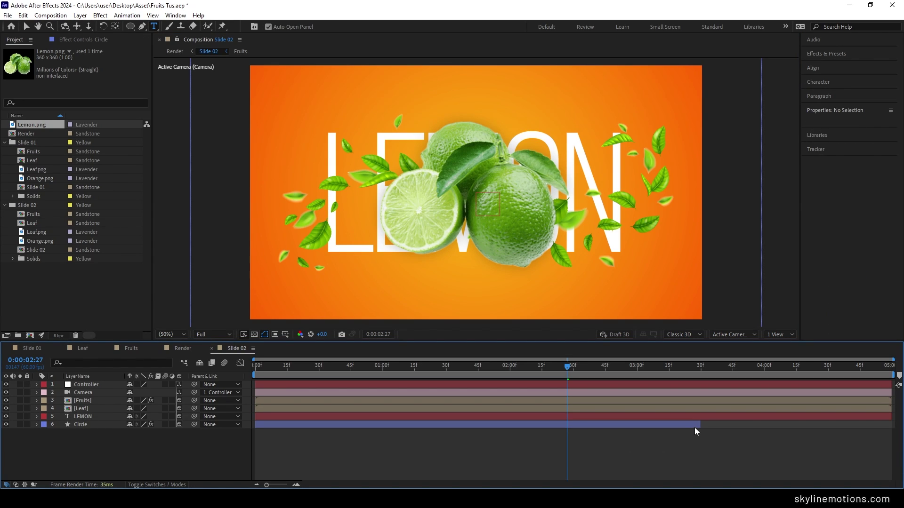
left_click_drag(696, 429, 894, 425)
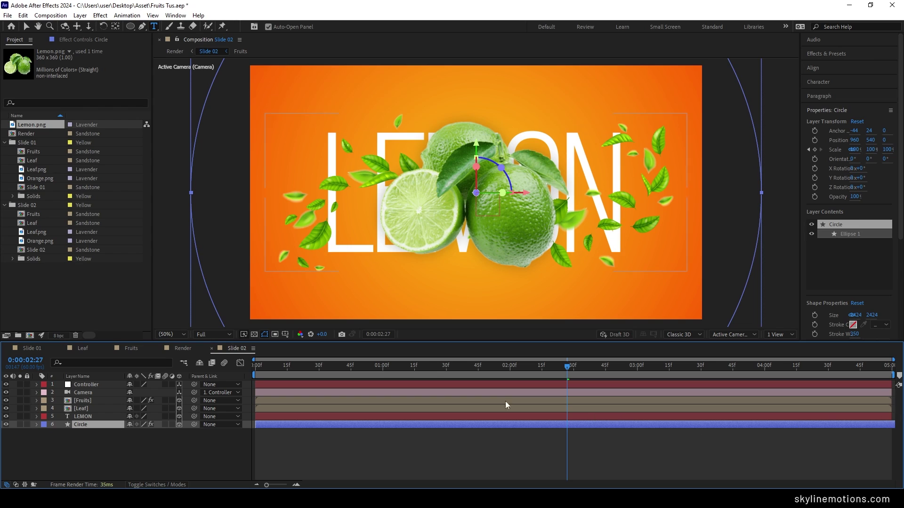
- Recolor the Circle layer's Gradient Ramp, sampling the End Color from the green lemon peel and the Start Color from the pale lemon slice
left_click(75, 39)
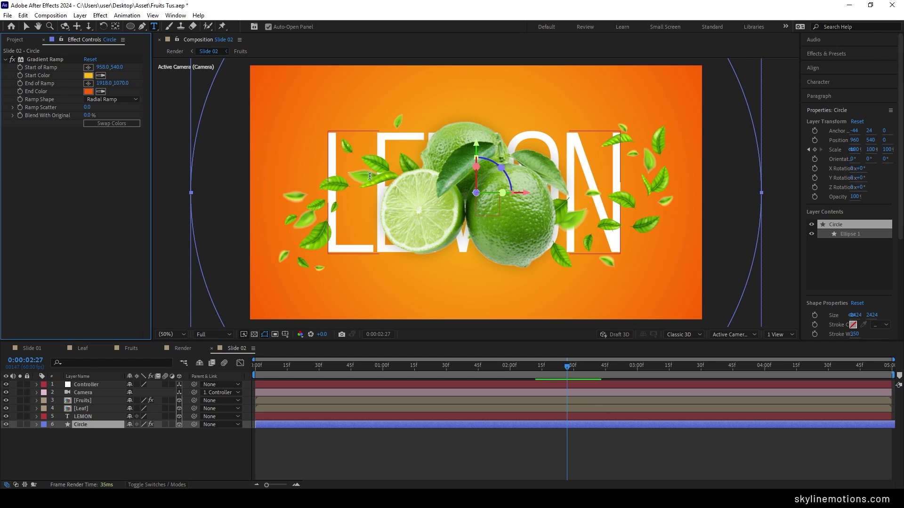
left_click(101, 91)
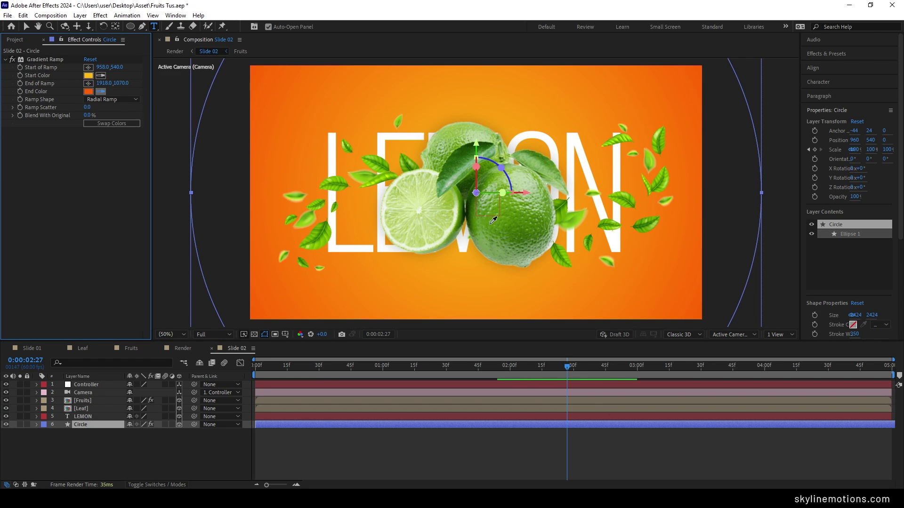
left_click(498, 225)
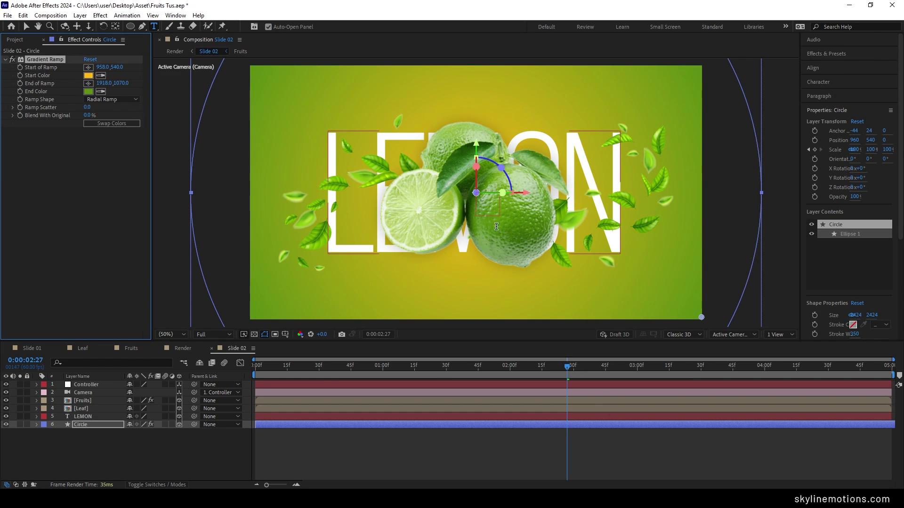
left_click(100, 75)
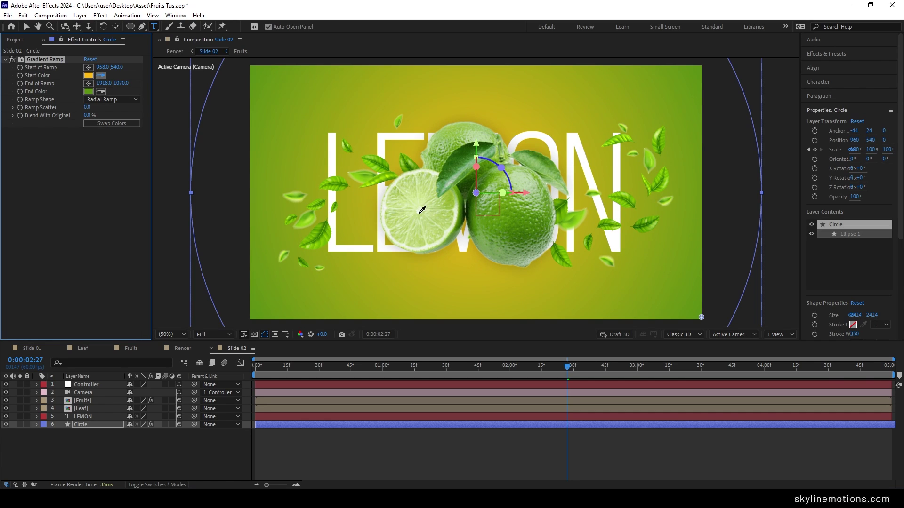
left_click(444, 223)
- Enable motion blur for the Slide 02 and Slide 01 layers in the Render composition
left_click(165, 351)
left_click_drag(430, 372, 709, 358)
left_click(166, 385)
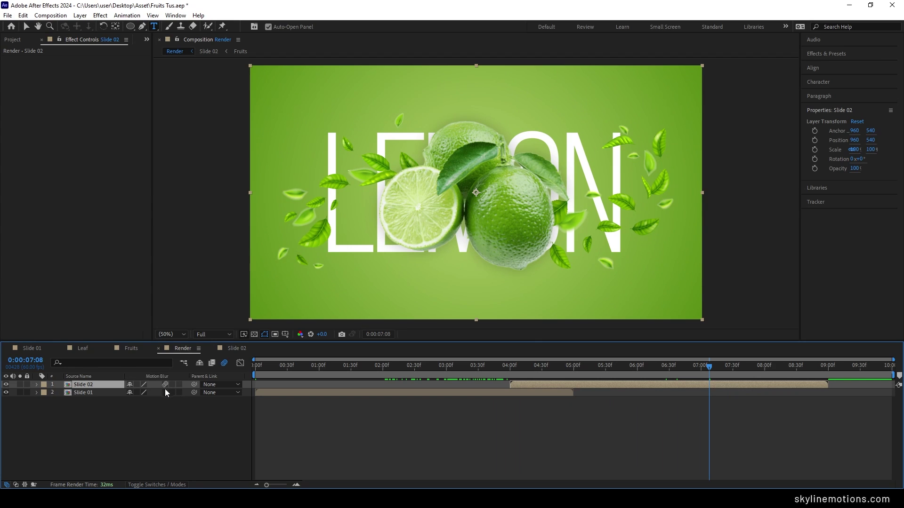
left_click(165, 392)
- Open Slide 02, split its Circle layer at 0:00:03:30, and make the second part a 2D layer
left_click_drag(841, 374, 797, 366)
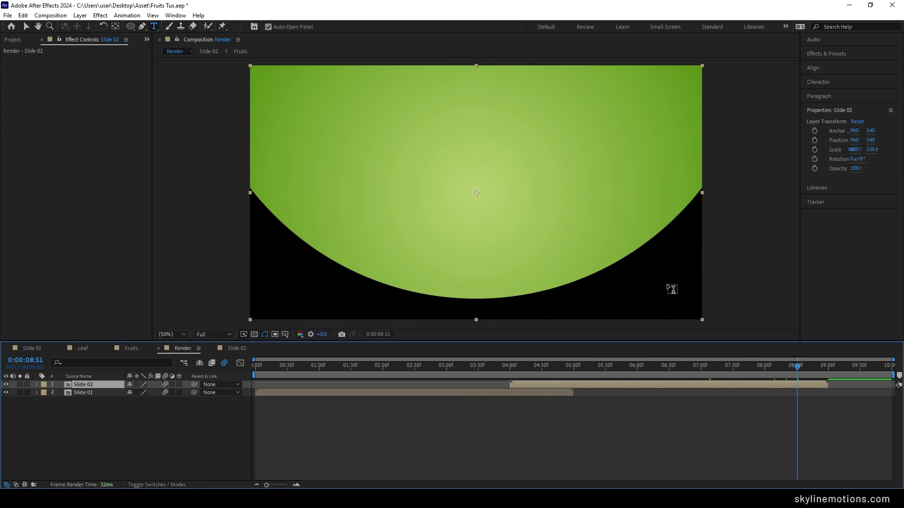
double_click(615, 386)
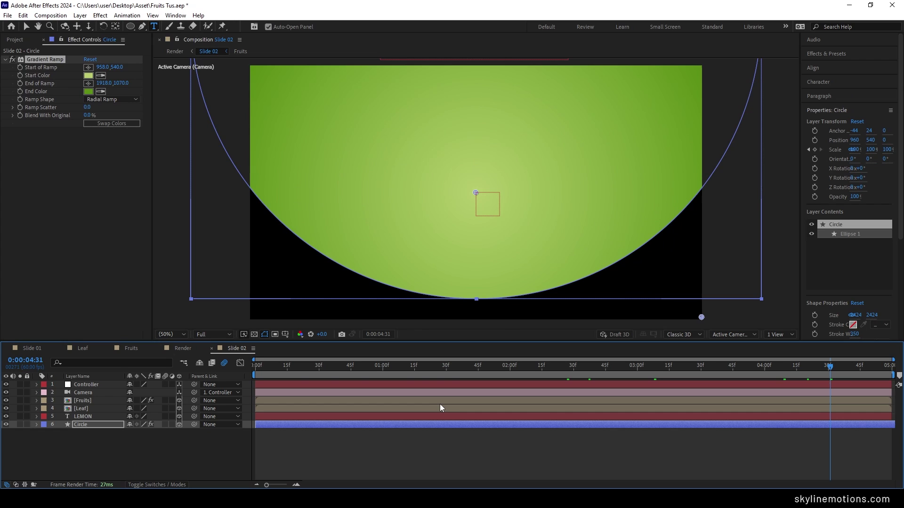
left_click_drag(737, 371, 700, 375)
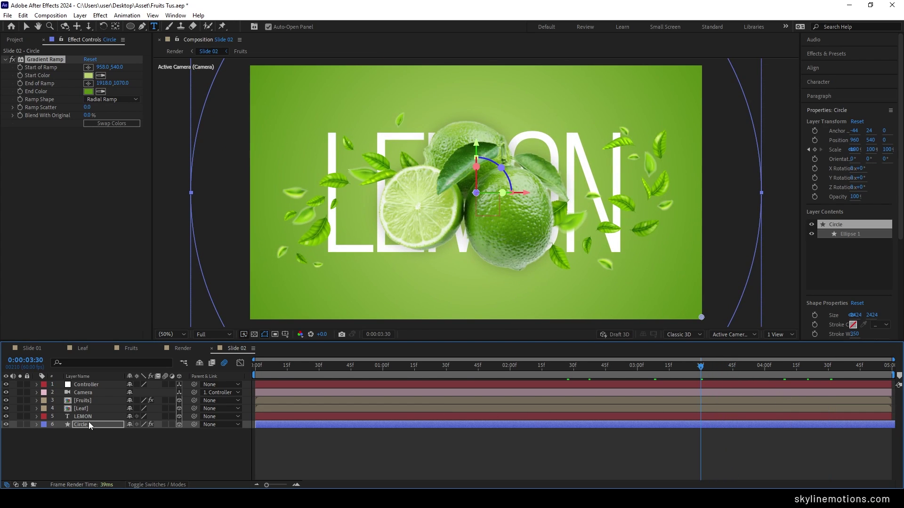
key("ctrl+shift+d")
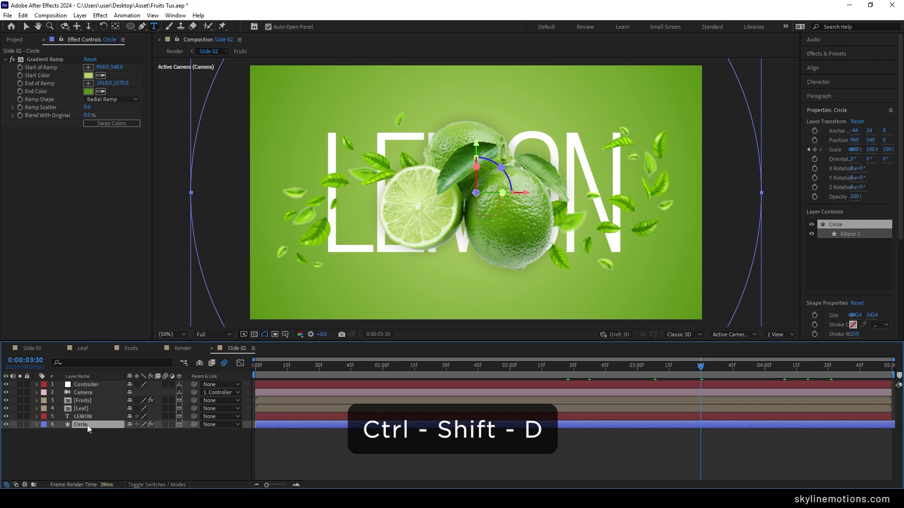
key("ctrl+shift+d")
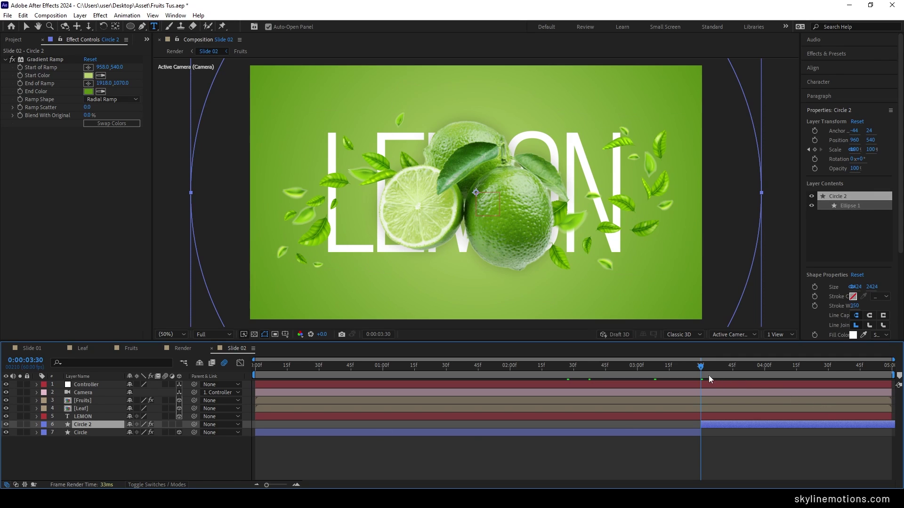
left_click_drag(711, 379, 817, 381)
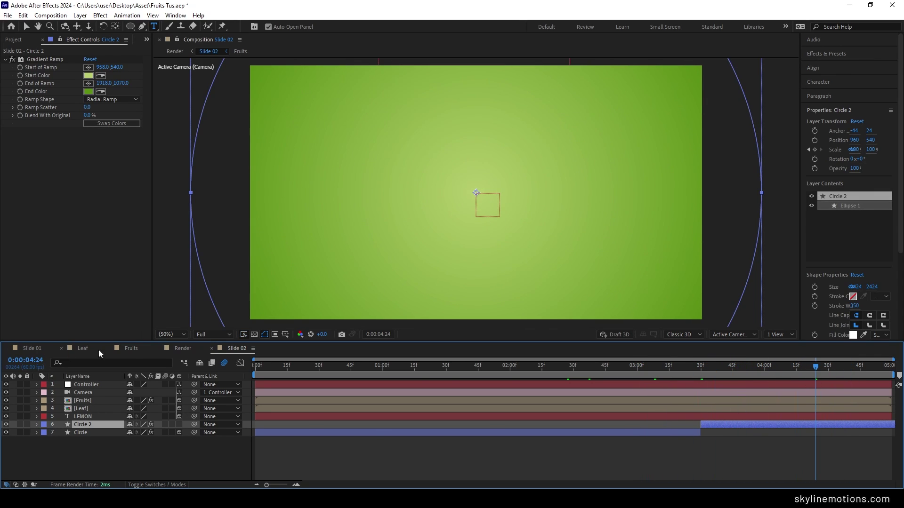
- Shorten the Render composition's work area to end at about 0:00:08:30 and preview the slideshow in the maximized viewer
left_click(183, 349)
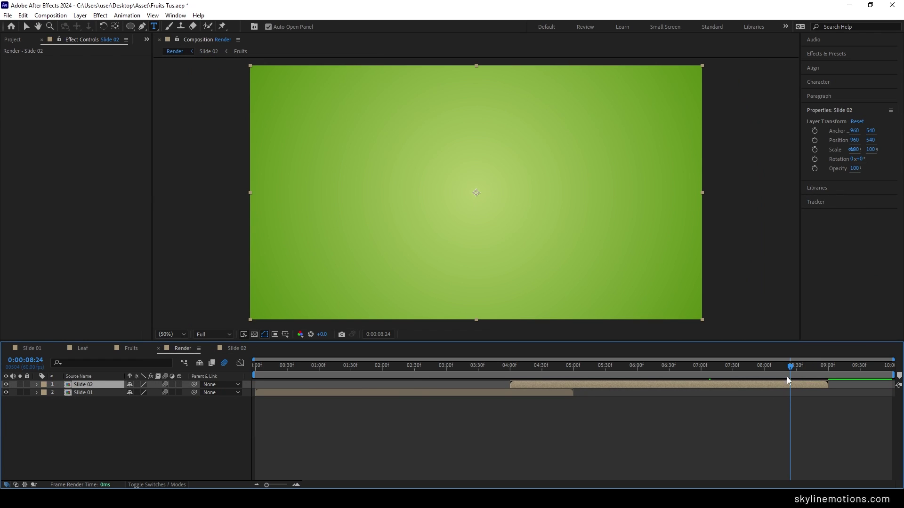
mouse_move(786, 377)
left_mouse_down()
mouse_move(730, 369)
mouse_move(798, 377)
mouse_move(749, 371)
mouse_move(778, 371)
mouse_move(791, 384)
left_mouse_up()
left_click_drag(893, 375, 806, 381)
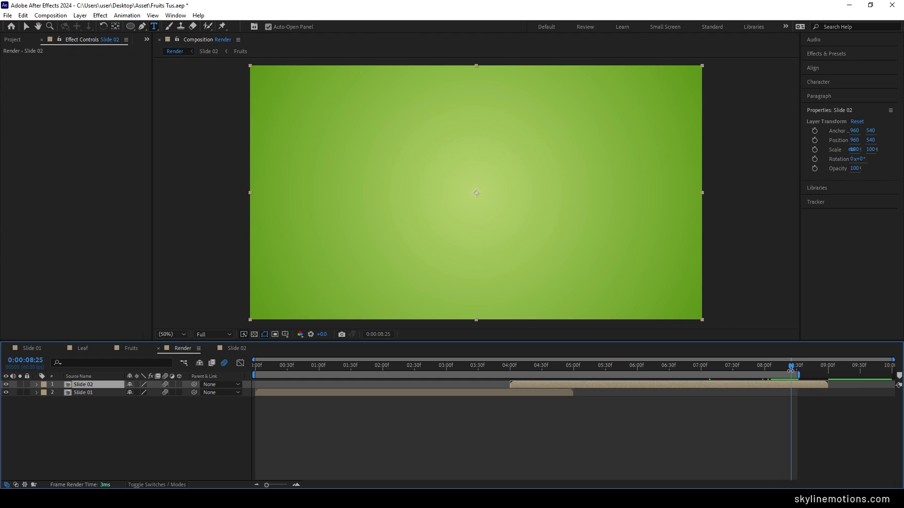
key("space")
key("grave")
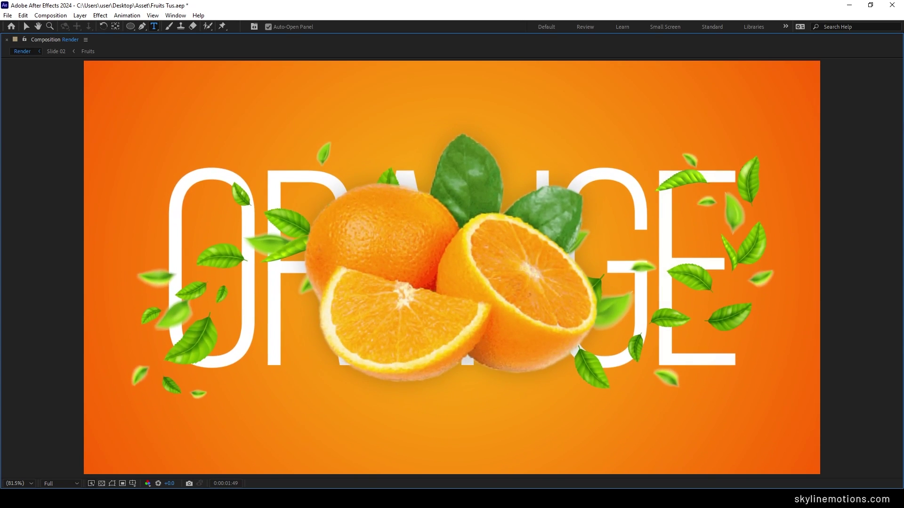